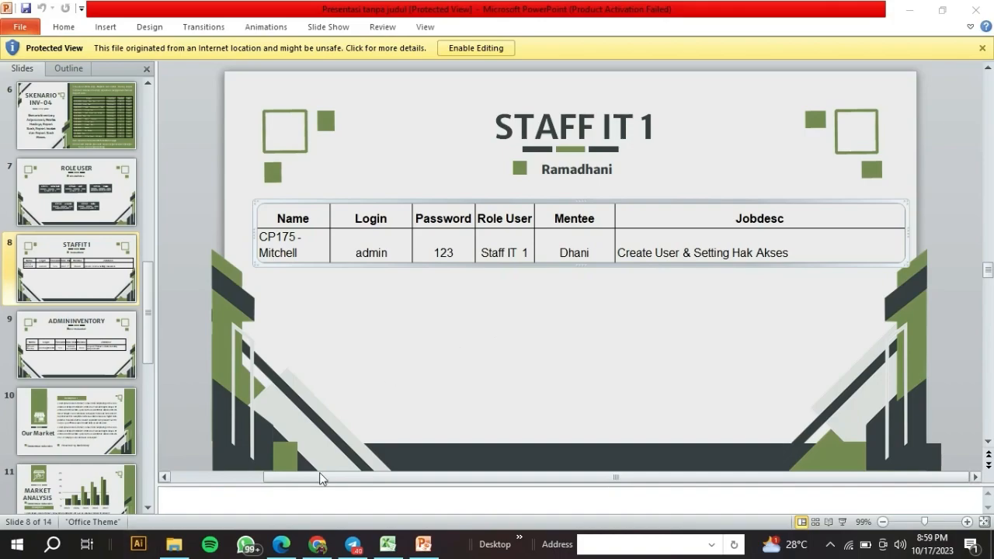
# Switch from the PowerPoint Staff IT 1 slide to the Odoo Users list in Chrome.
pyautogui.click(317, 543)
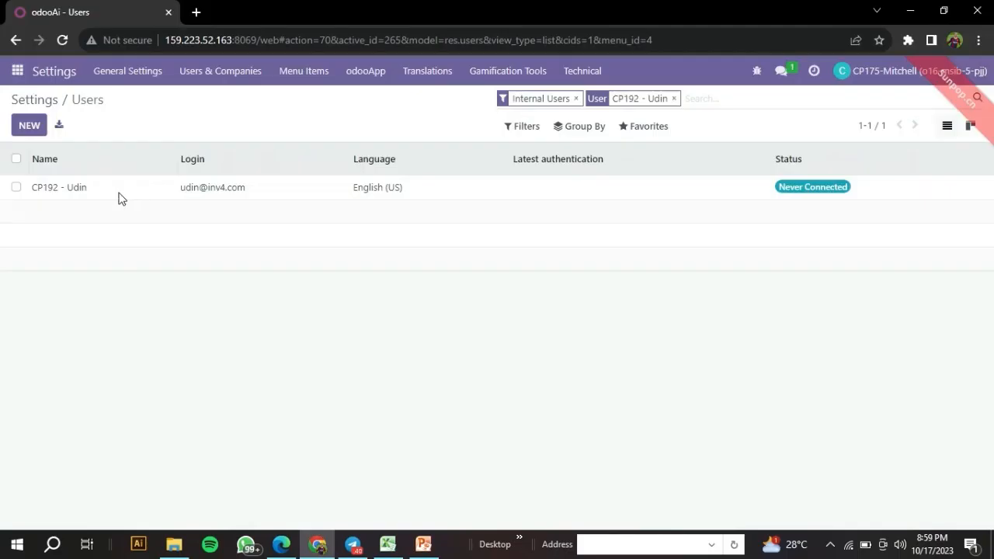
# Go to Settings > Manage Users and open Import records, then bring up the Excel user sheet.
pyautogui.click(50, 105)
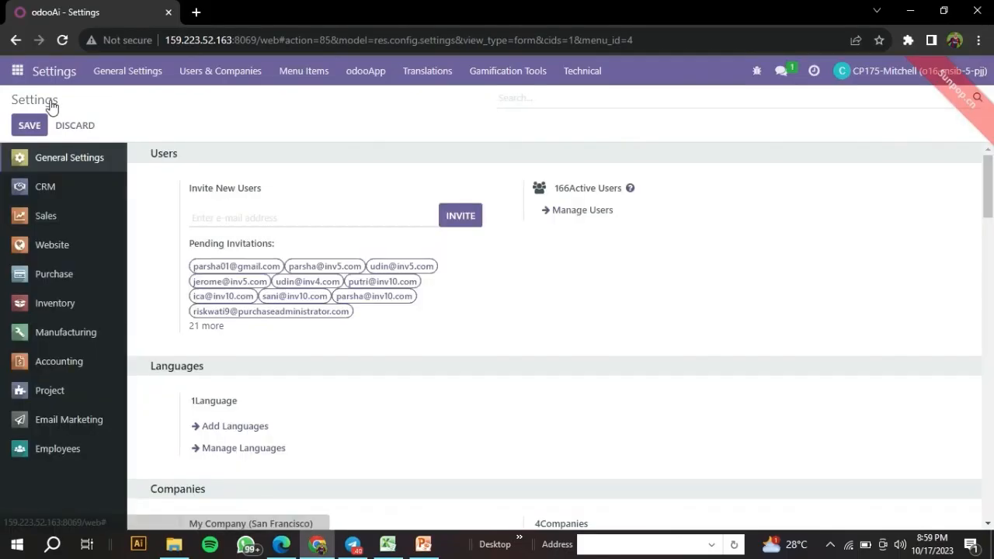
pyautogui.click(587, 211)
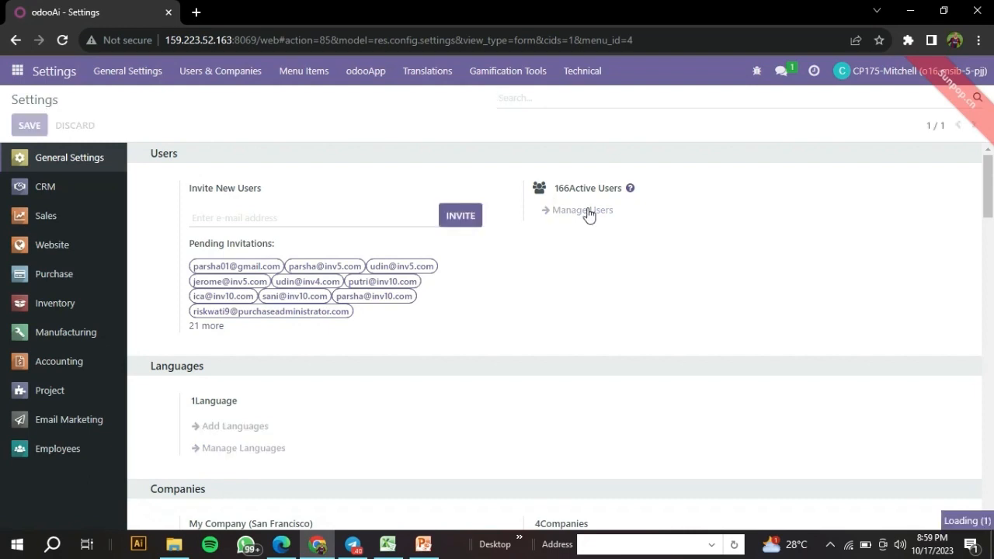
pyautogui.click(587, 211)
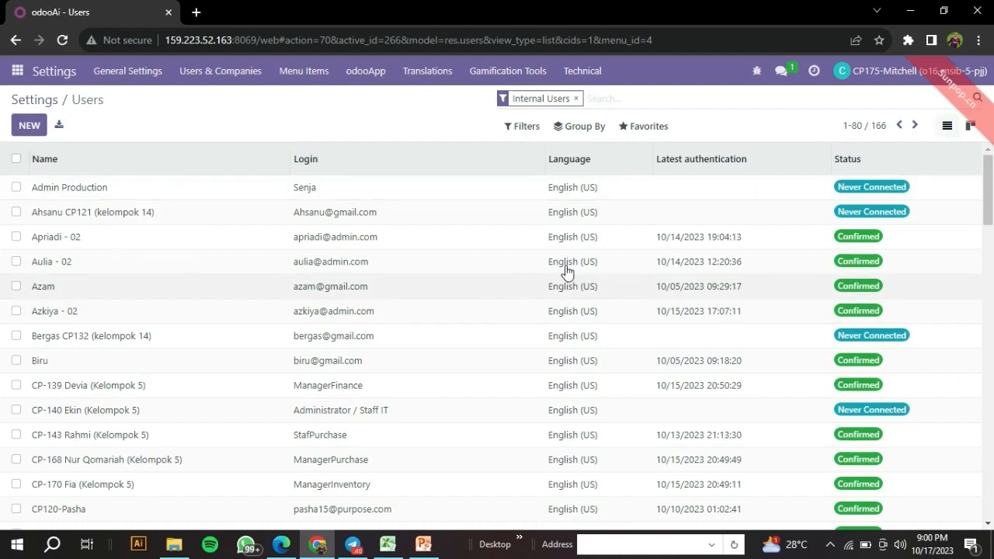
pyautogui.click(652, 132)
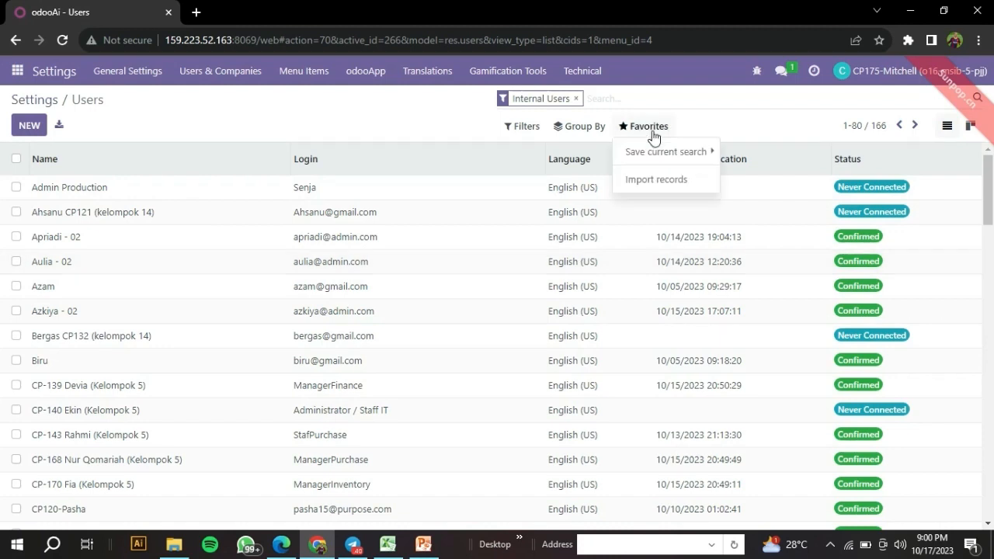
pyautogui.click(659, 192)
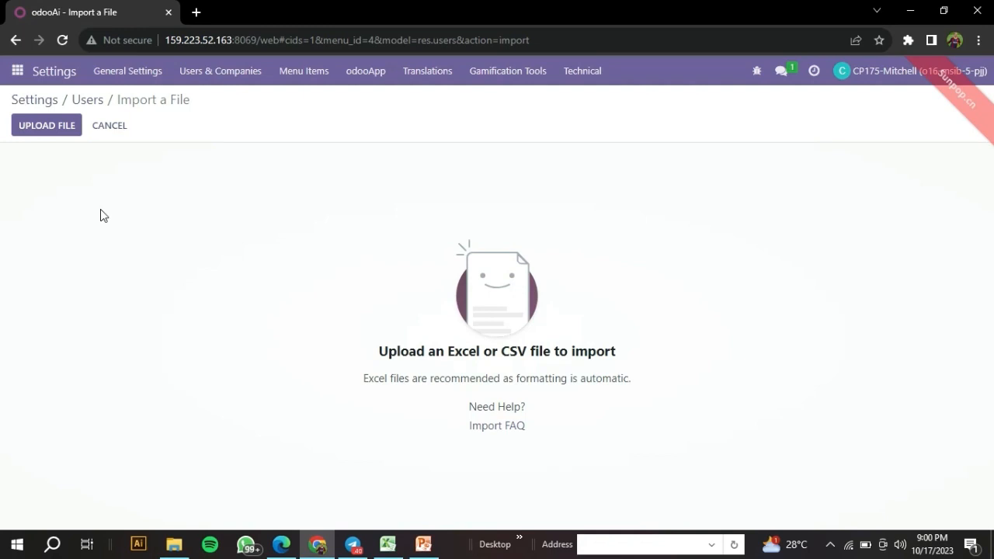
pyautogui.click(387, 546)
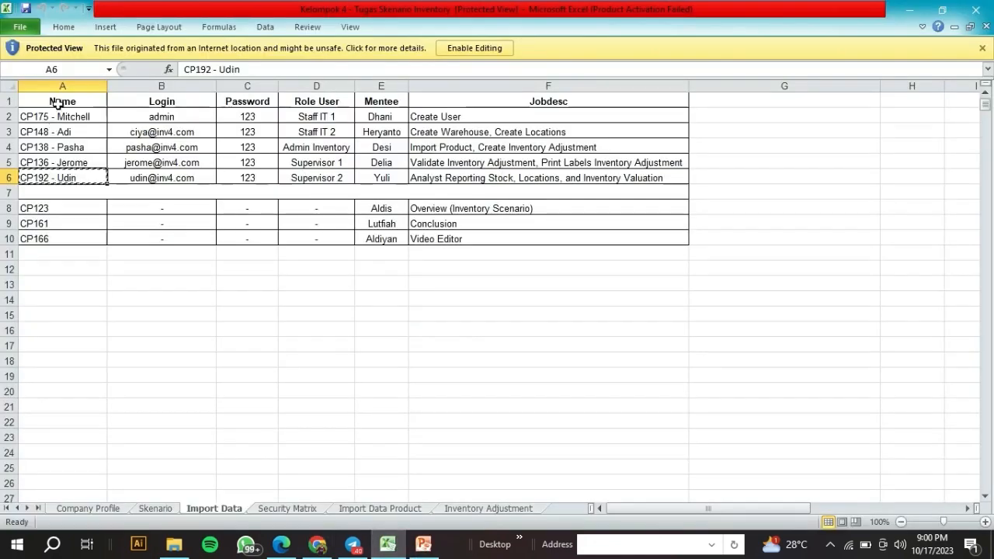
# Select the Name, Login and Password data (A1:C6) in Excel, then return to Odoo's import page.
pyautogui.moveTo(54, 103); pyautogui.dragTo(238, 155)
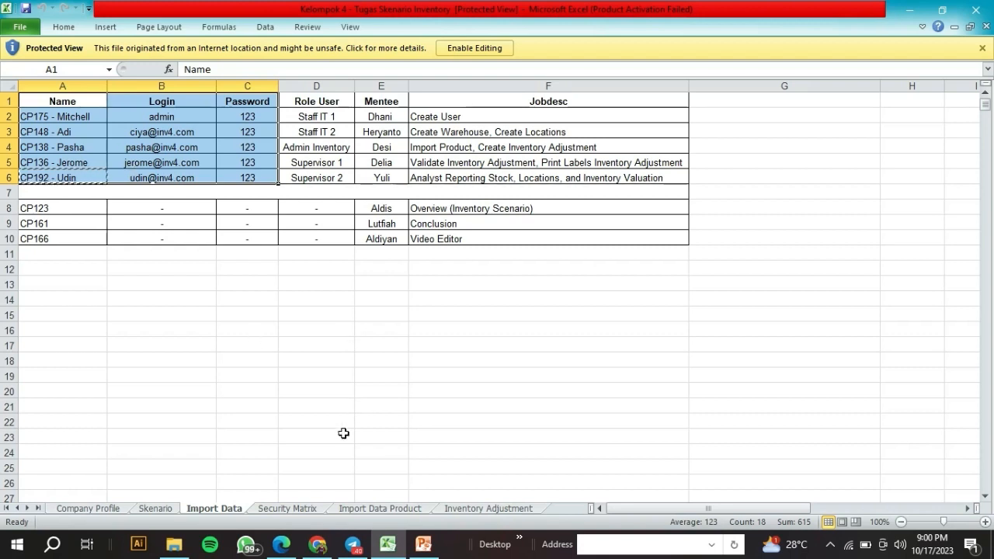
pyautogui.click(326, 543)
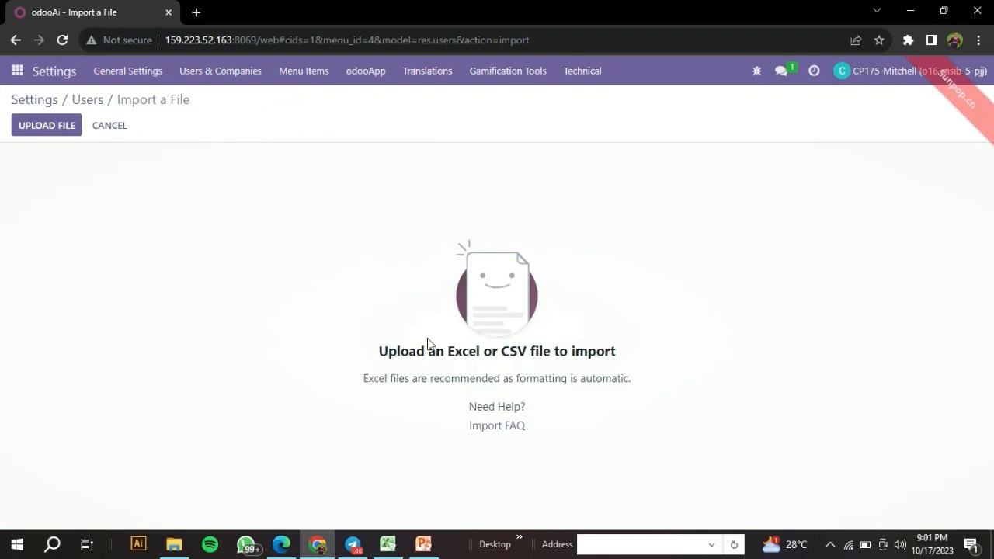
# Filter the Odoo users list by the Staff IT 2 member's name copied from cell A3.
pyautogui.click(99, 102)
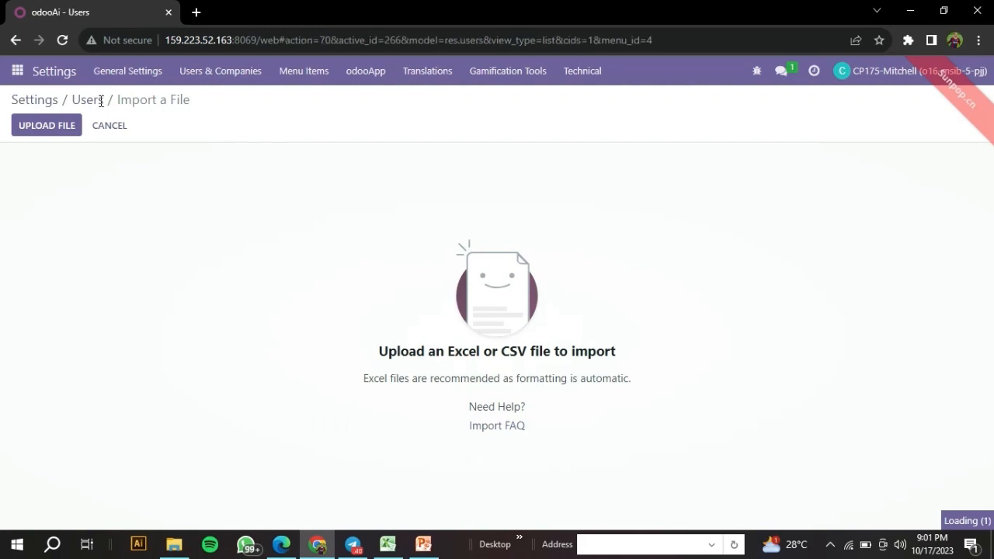
pyautogui.hotkey('alt', 'Tab')
pyautogui.click(96, 133)
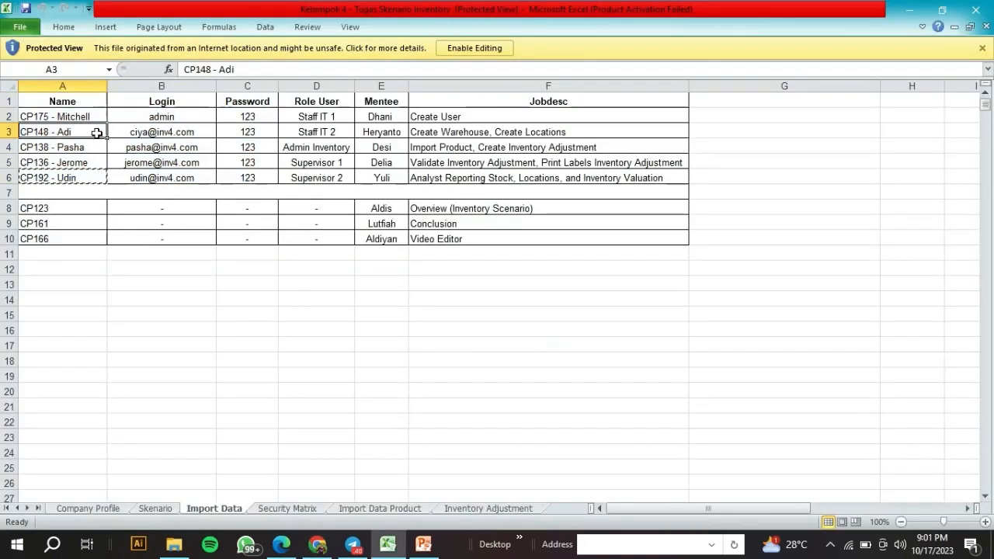
pyautogui.hotkey('ctrl', 'c')
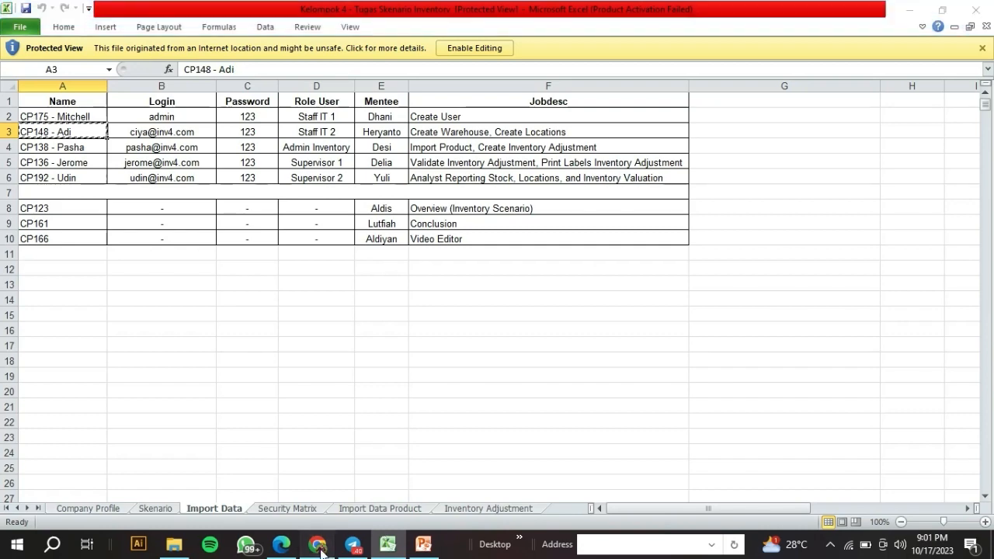
pyautogui.click(318, 544)
pyautogui.hotkey('ctrl', 'v')
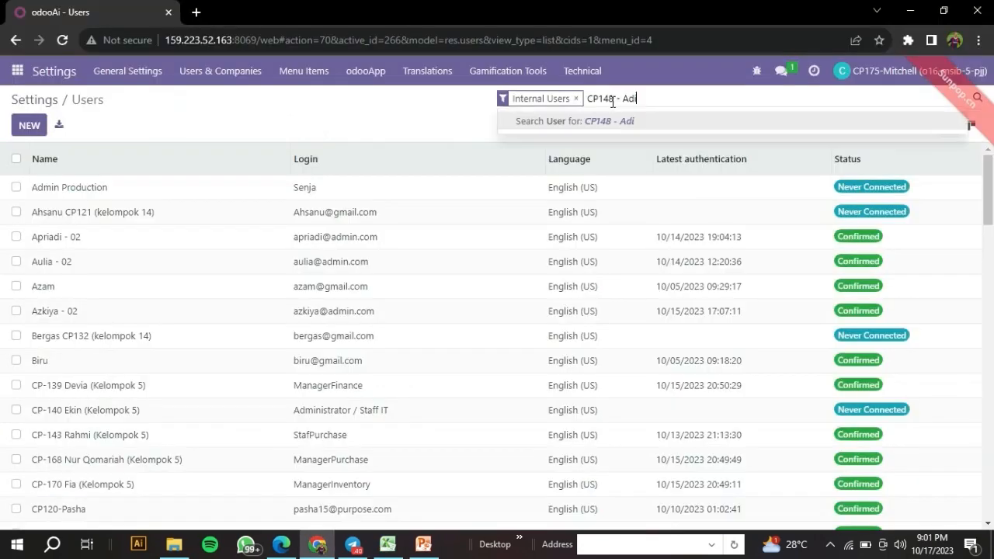
pyautogui.press('Return')
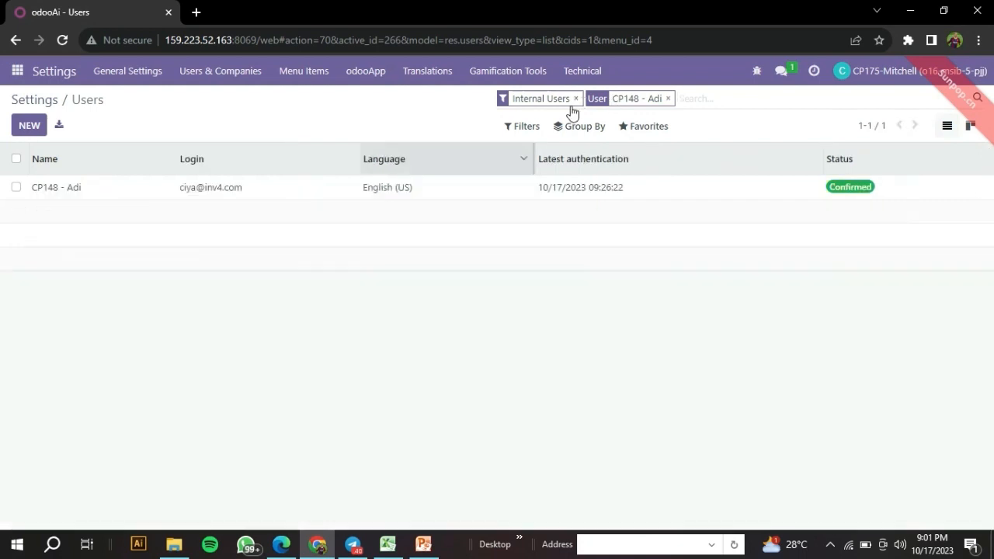
# Open that user's record, review its access rights, and return to Excel.
pyautogui.click(366, 188)
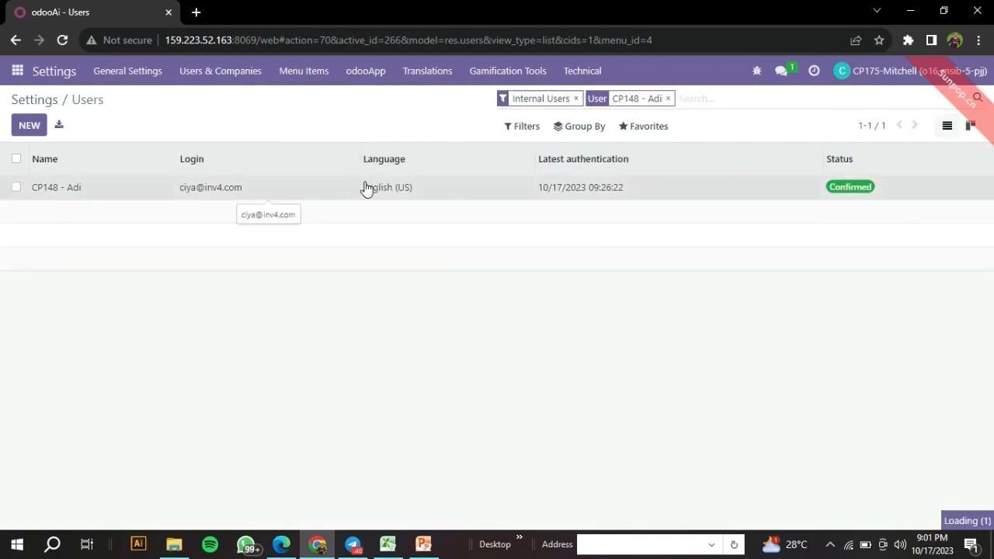
pyautogui.scroll(-4, 373, 187)
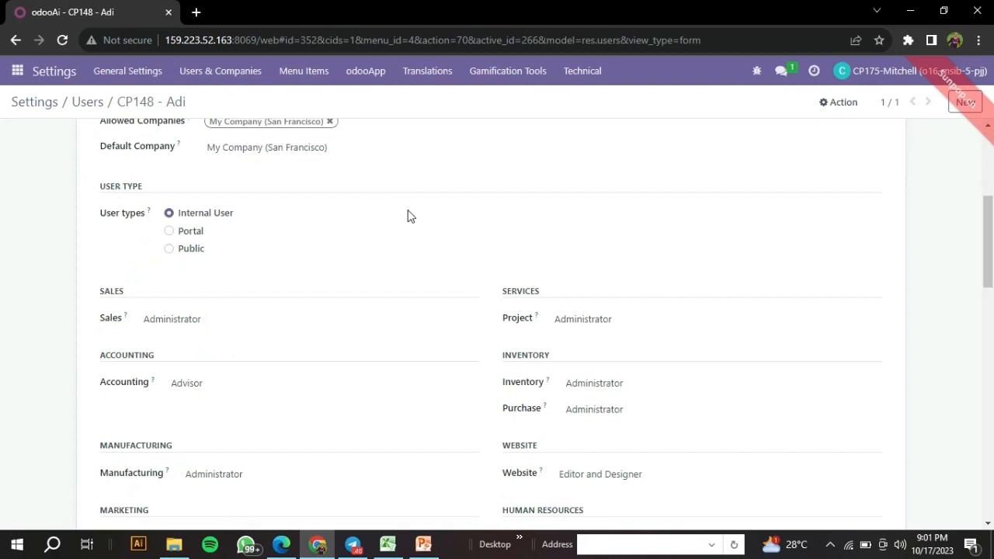
pyautogui.scroll(-3, 332, 193)
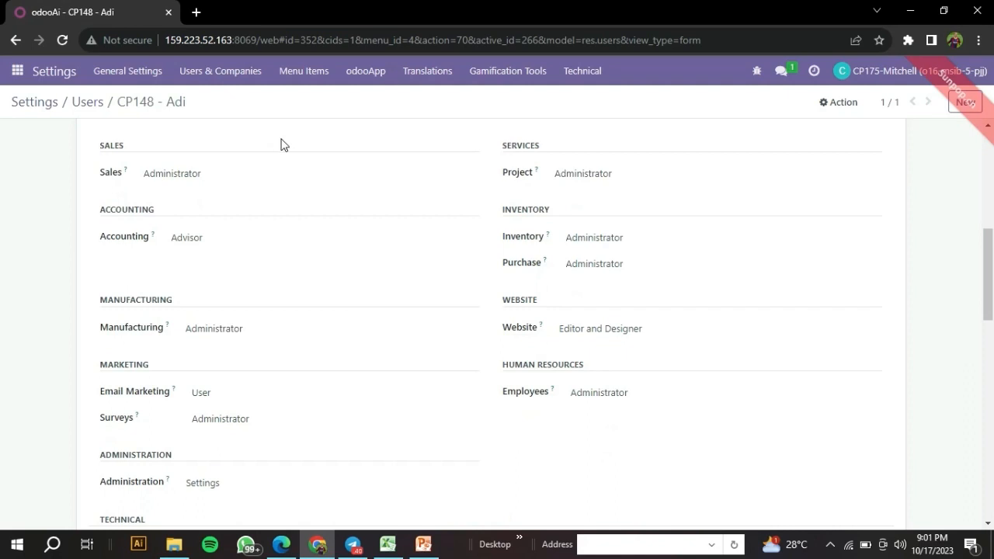
pyautogui.scroll(-1, 520, 368)
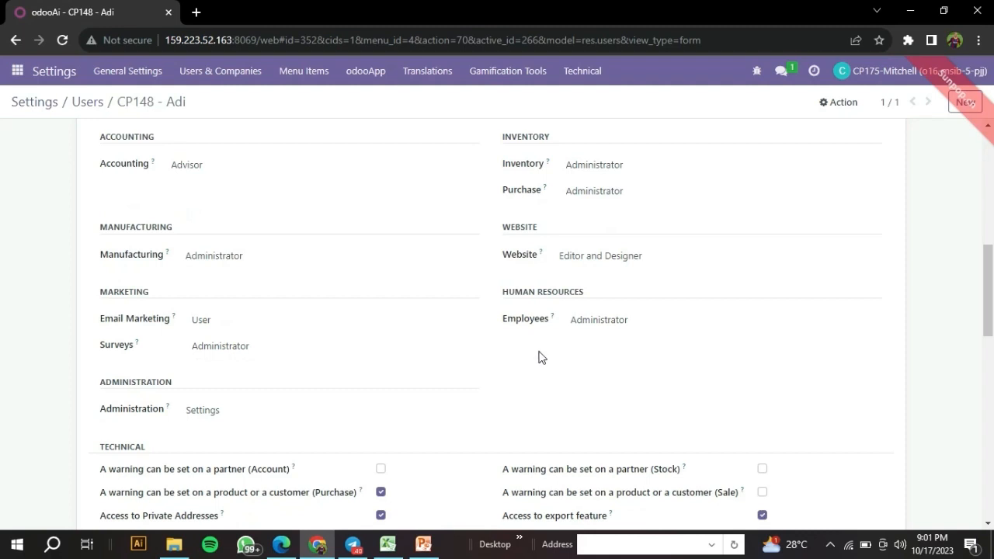
pyautogui.scroll(2, 541, 357)
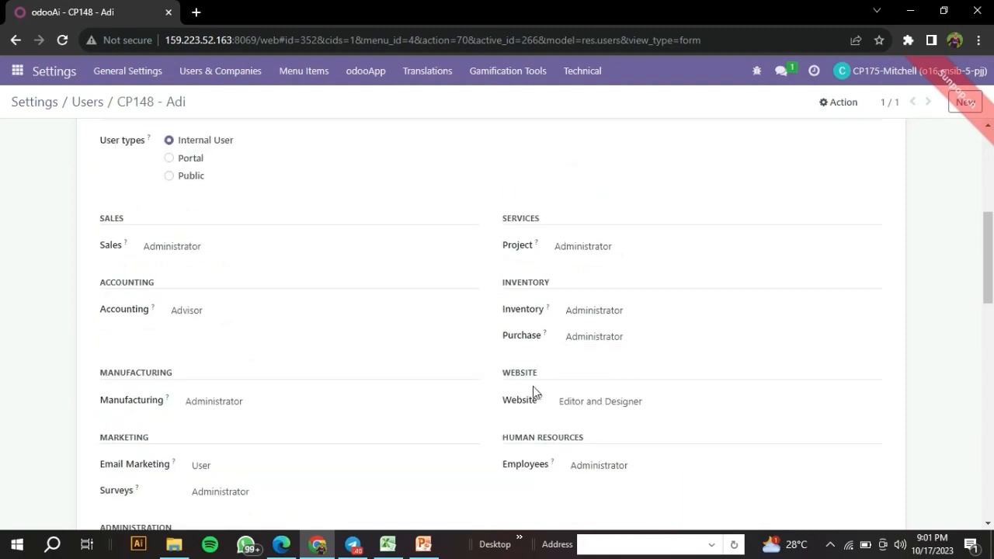
pyautogui.scroll(2, 455, 343)
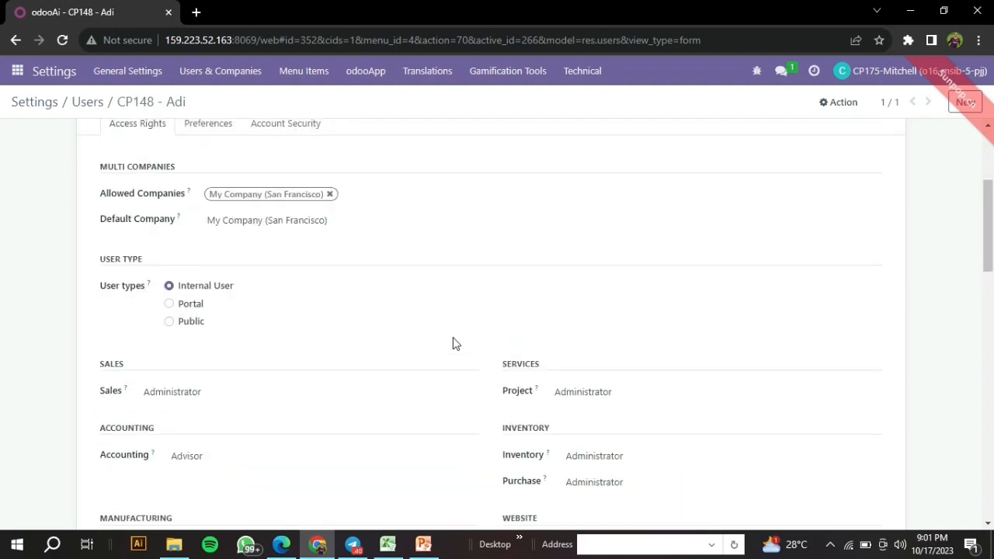
pyautogui.scroll(3, 454, 338)
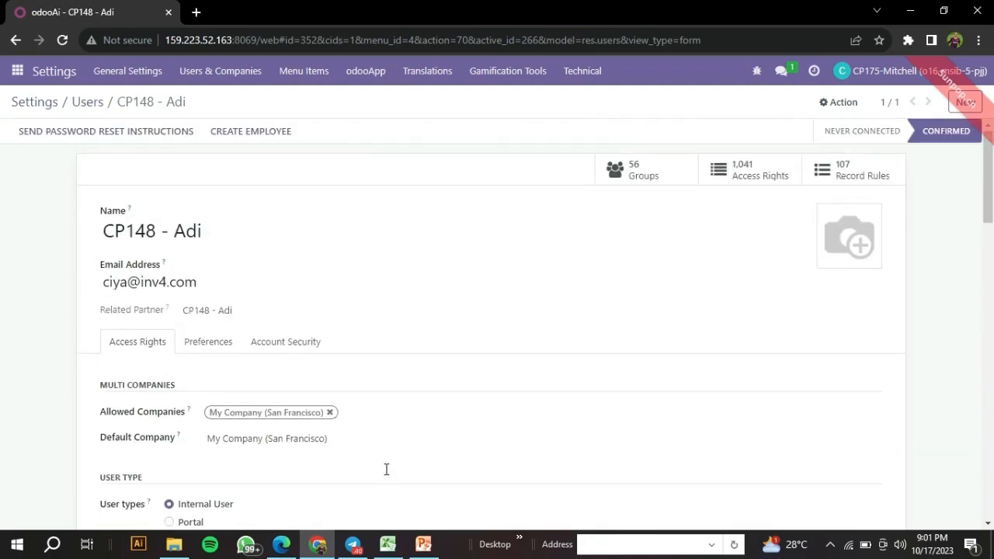
pyautogui.hotkey('alt', 'Tab')
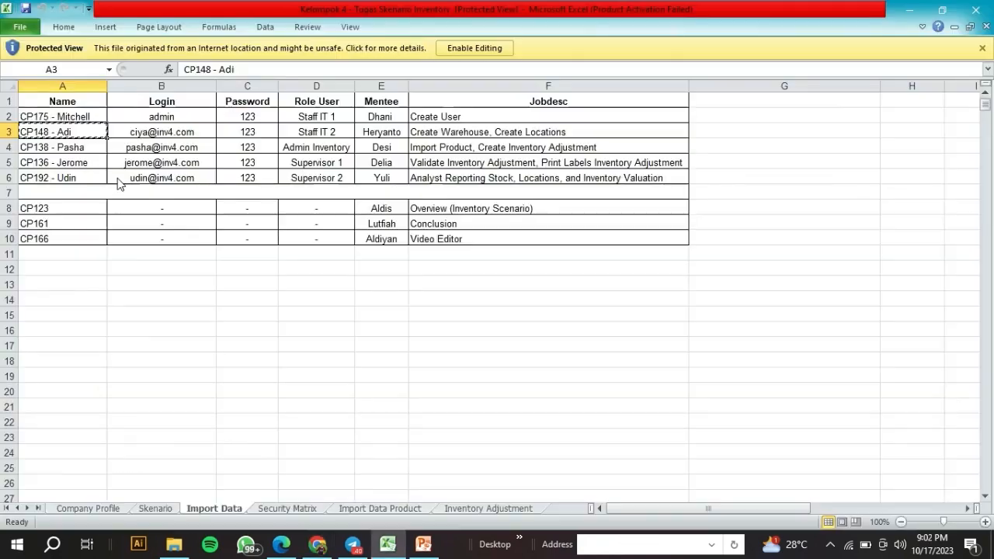
# Search the Odoo users list for the Admin Inventory member's name copied from Excel.
pyautogui.click(79, 150)
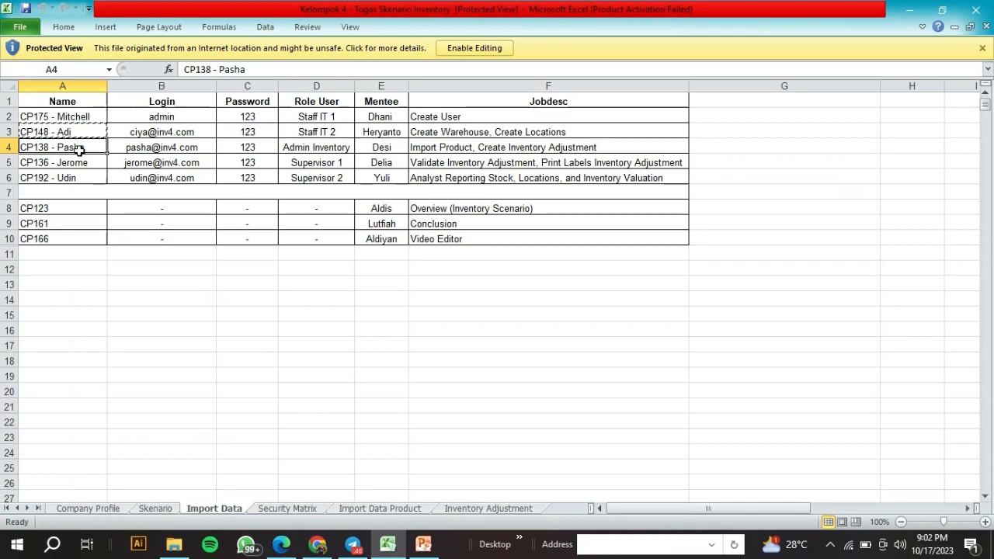
pyautogui.hotkey('ctrl', 'c')
pyautogui.click(317, 546)
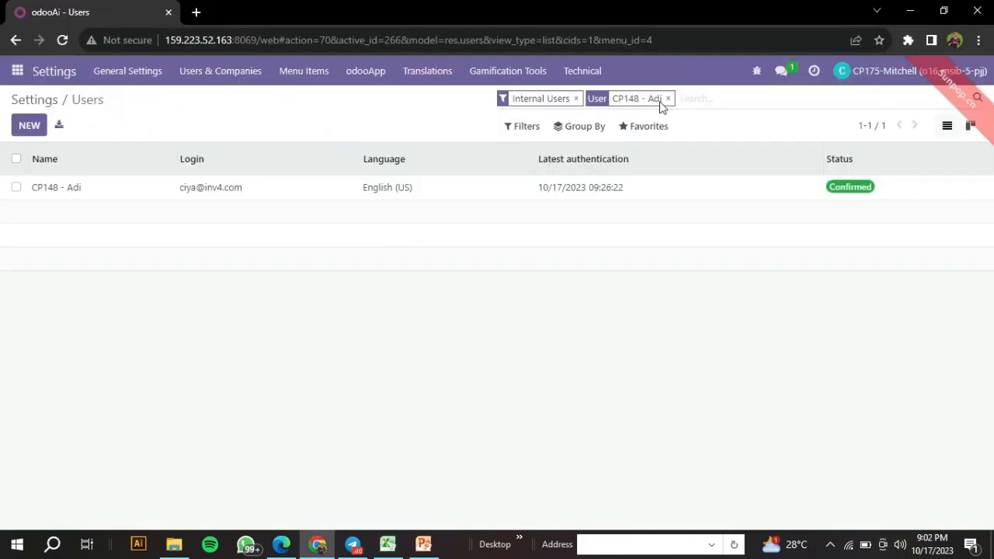
pyautogui.click(663, 102)
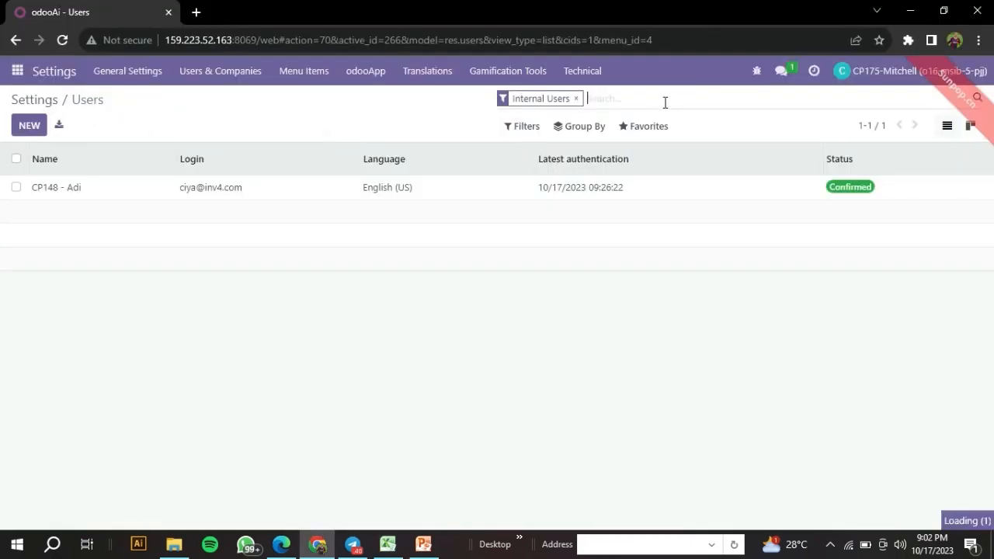
pyautogui.hotkey('ctrl', 'v')
pyautogui.press('Return')
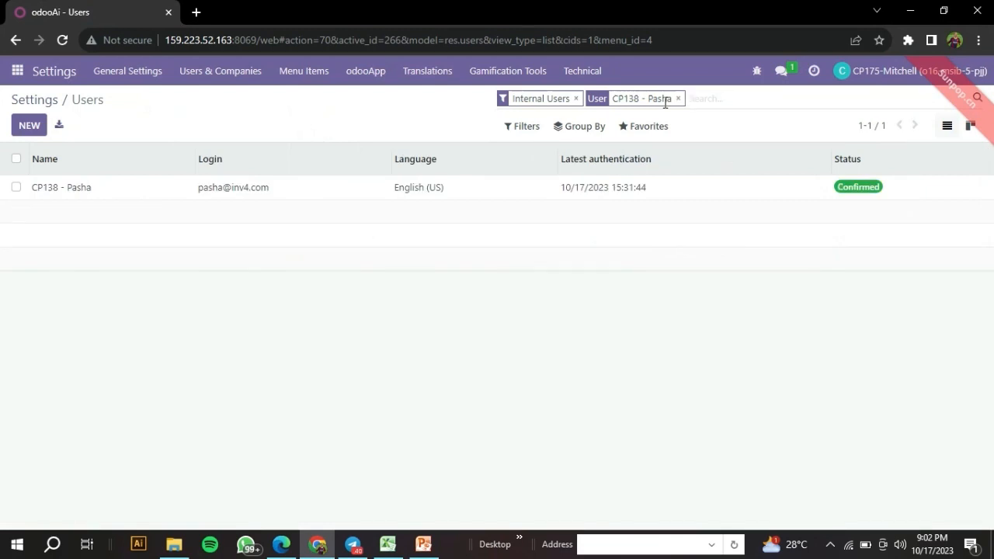
# Open the record, confirm Inventory Administrator and Purchase User rights, then select Excel cell A5.
pyautogui.click(632, 197)
pyautogui.scroll(-5, 559, 340)
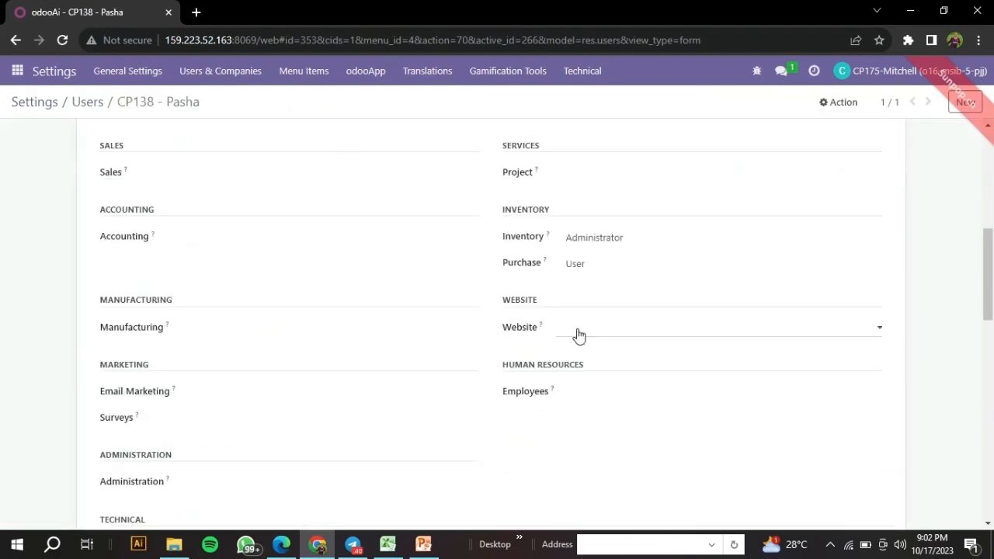
pyautogui.scroll(1, 577, 333)
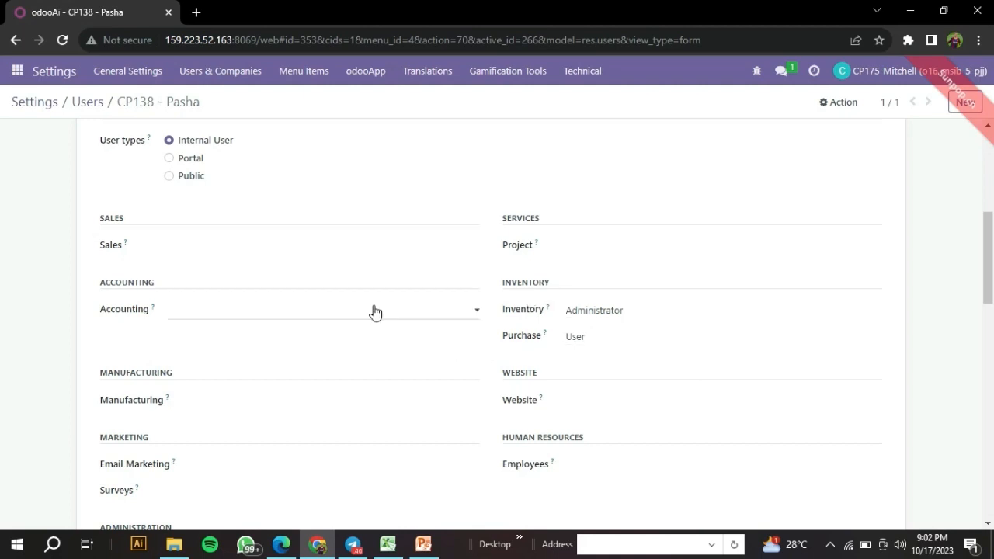
pyautogui.scroll(2, 396, 300)
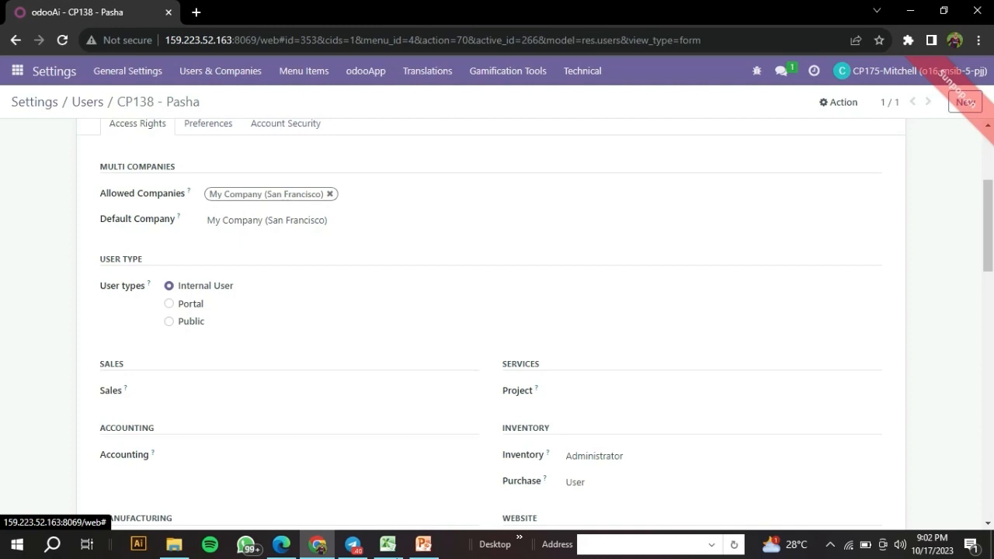
pyautogui.hotkey('alt', 'Tab')
pyautogui.click(81, 162)
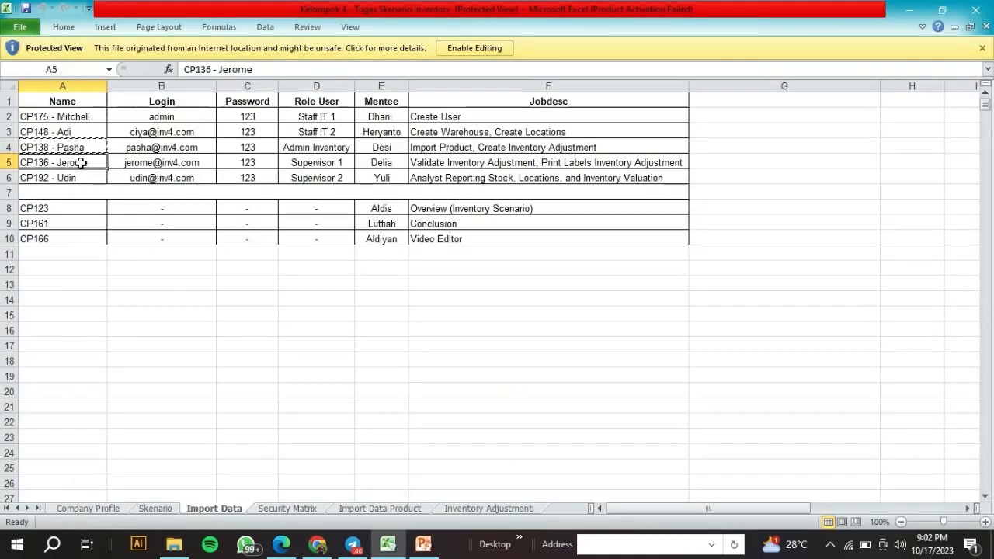
# Search the Odoo users list for the Supervisor 1 name copied from cell A5.
pyautogui.hotkey('ctrl', 'c')
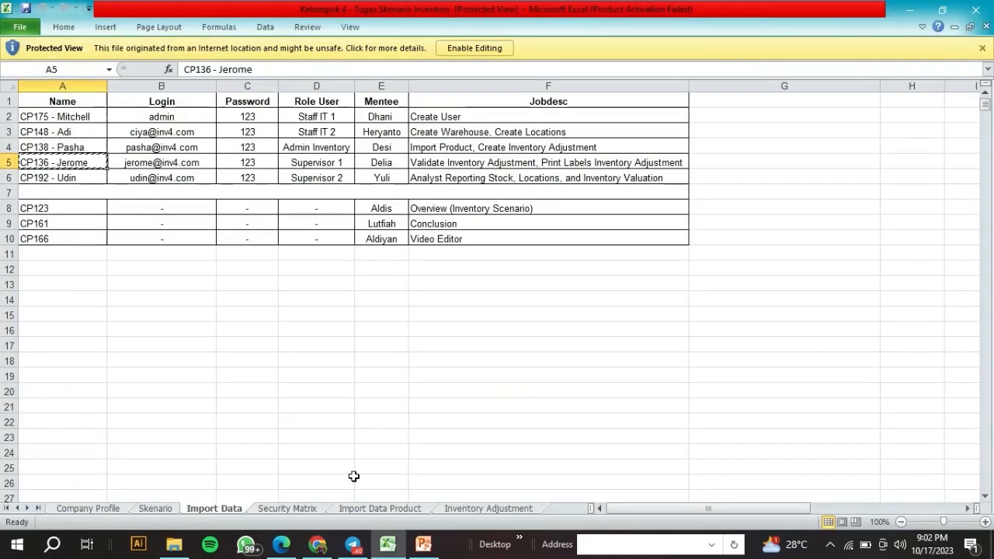
pyautogui.click(334, 552)
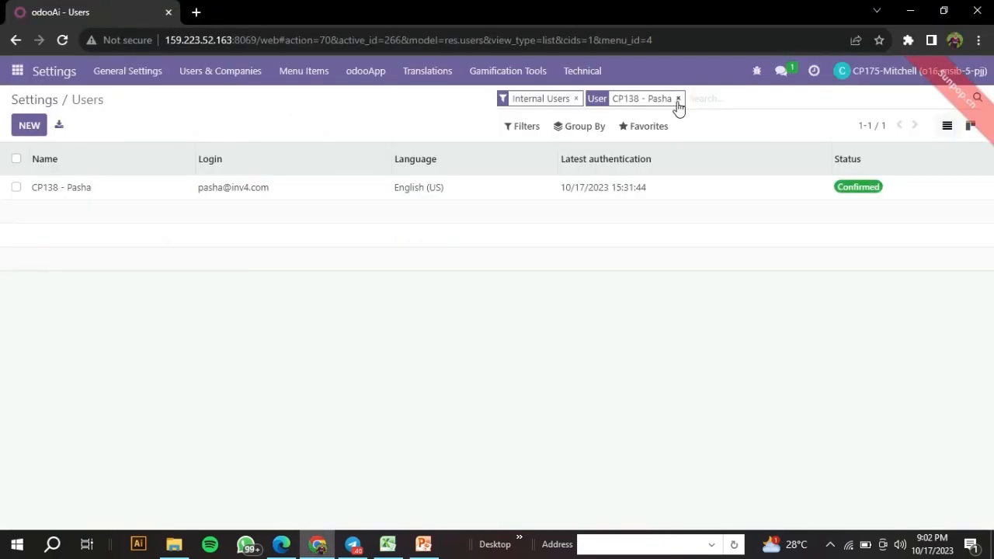
pyautogui.click(678, 102)
pyautogui.hotkey('ctrl', 'v')
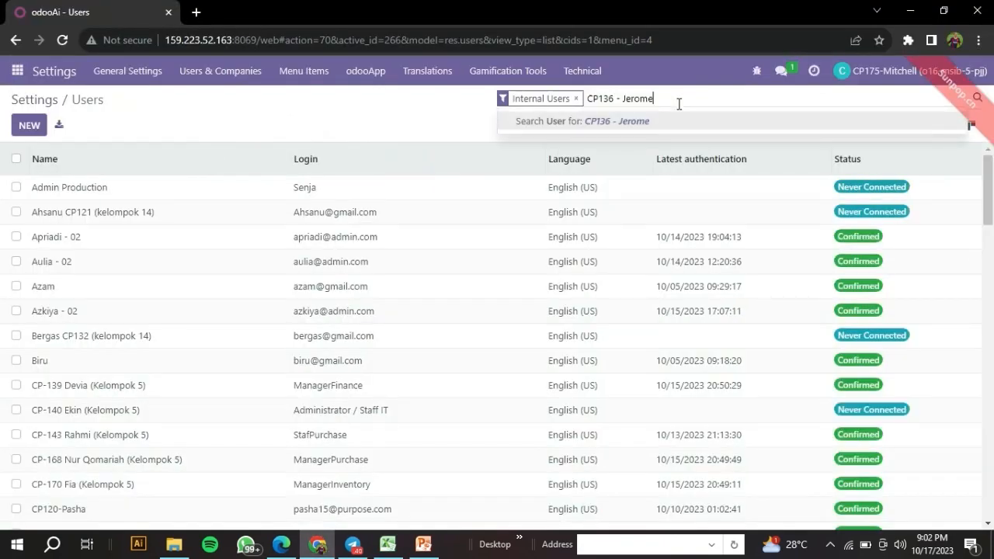
pyautogui.press('Return')
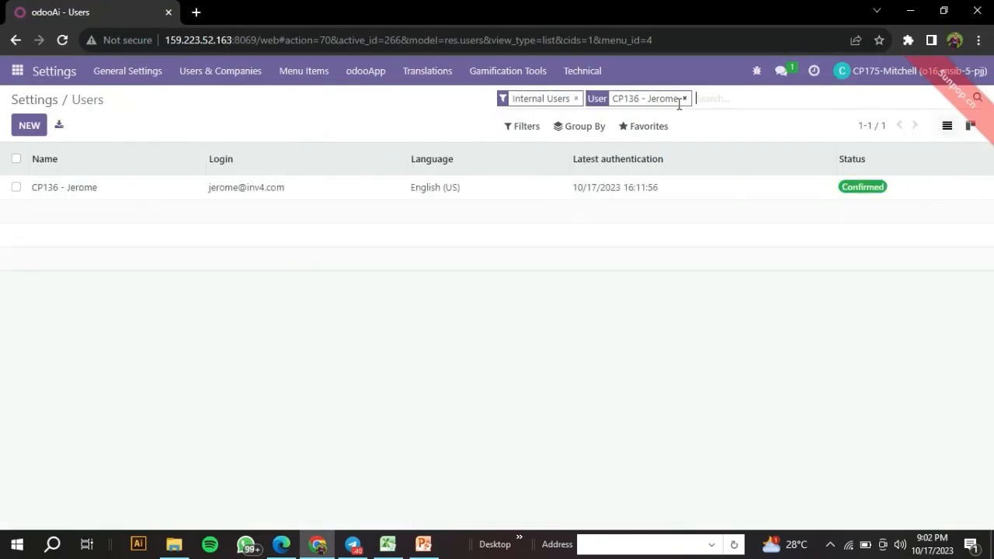
# Open the Supervisor 1 record and confirm Inventory Administrator and Purchase User rights.
pyautogui.click(740, 182)
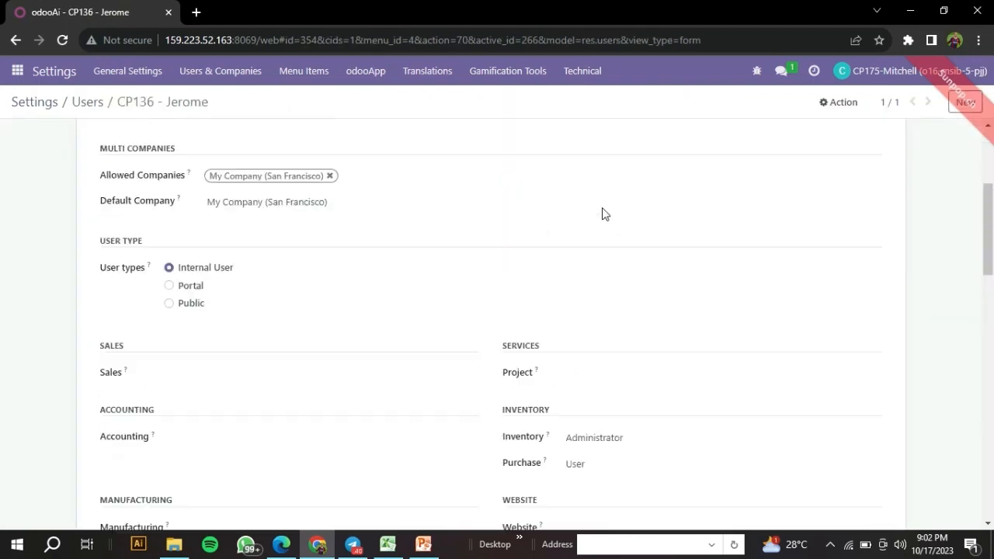
pyautogui.scroll(3, 604, 213)
pyautogui.scroll(-6, 605, 207)
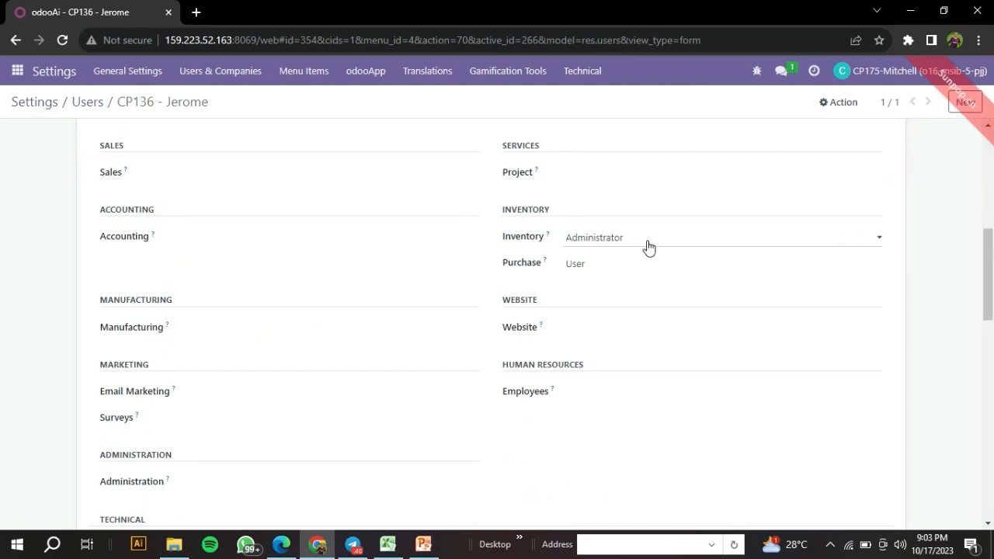
pyautogui.scroll(1, 648, 247)
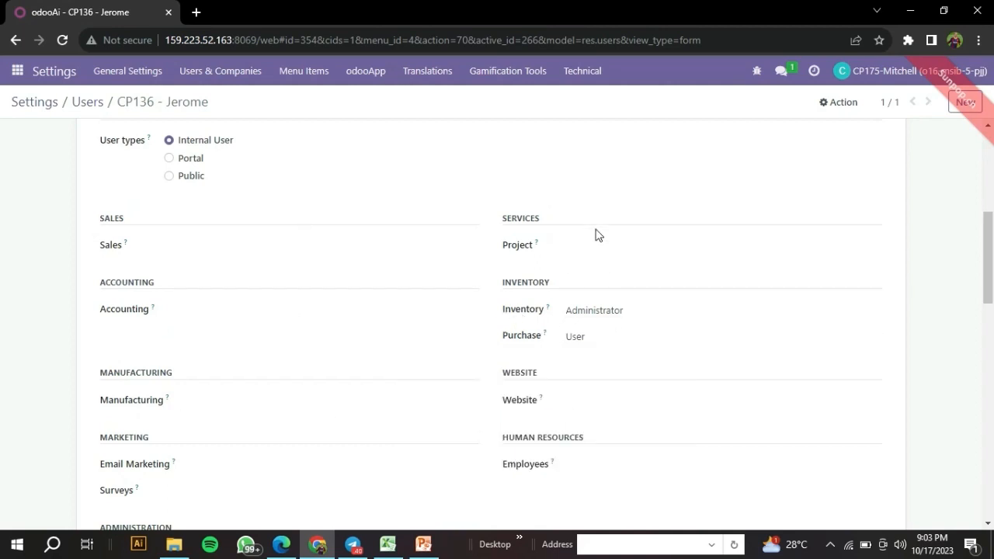
pyautogui.moveTo(549, 305)
pyautogui.scroll(5, 426, 239)
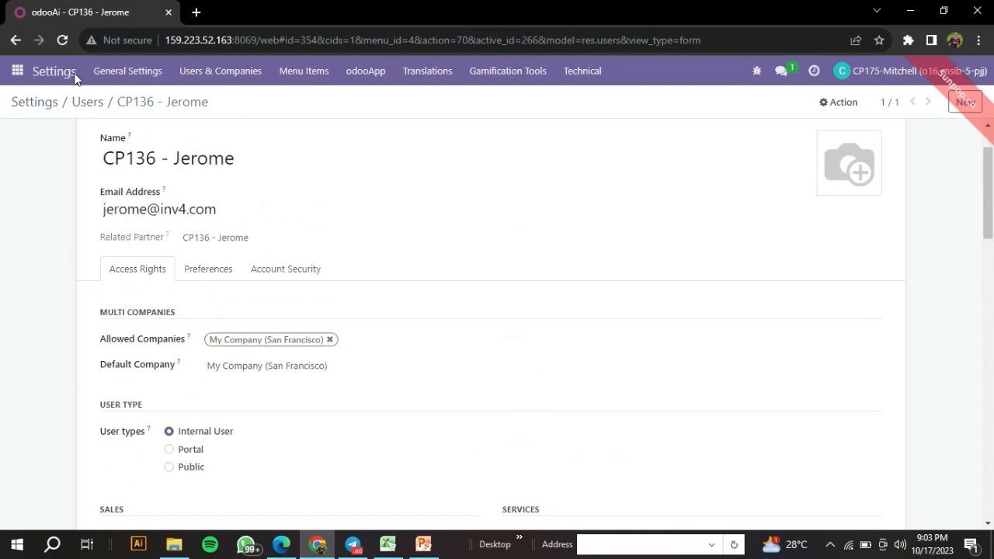
# Copy the Supervisor 2 member's name from Excel cell A6 and return to Odoo.
pyautogui.click(388, 543)
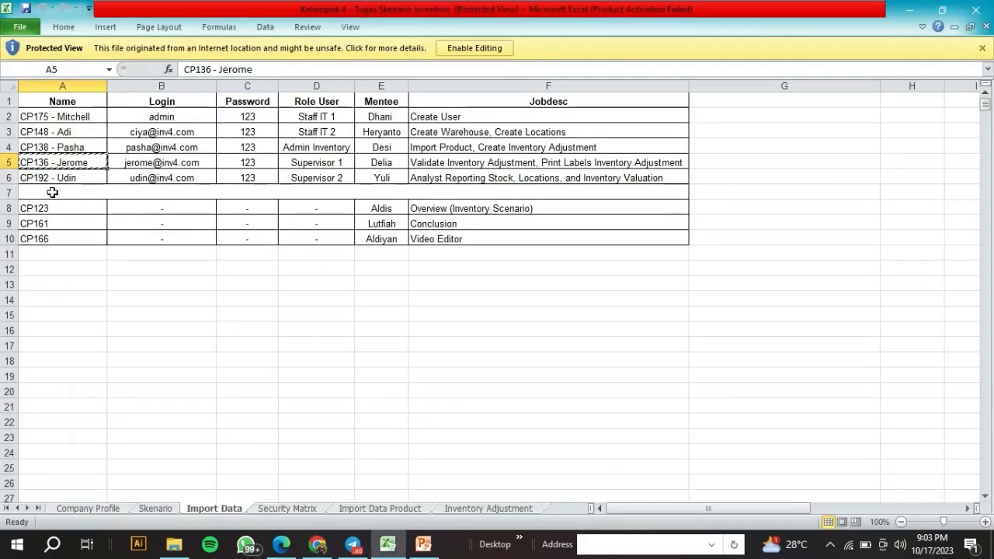
pyautogui.click(58, 178)
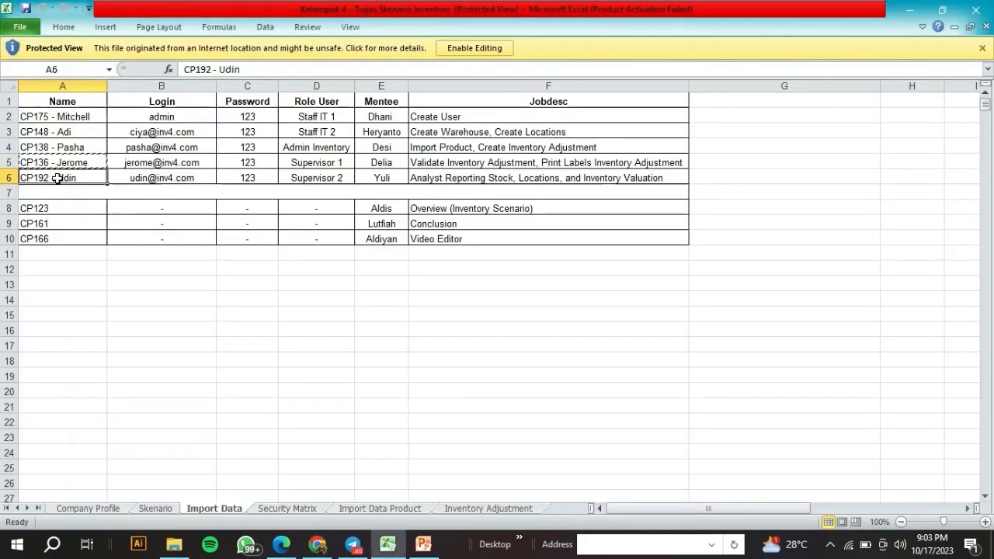
pyautogui.hotkey('ctrl', 'c')
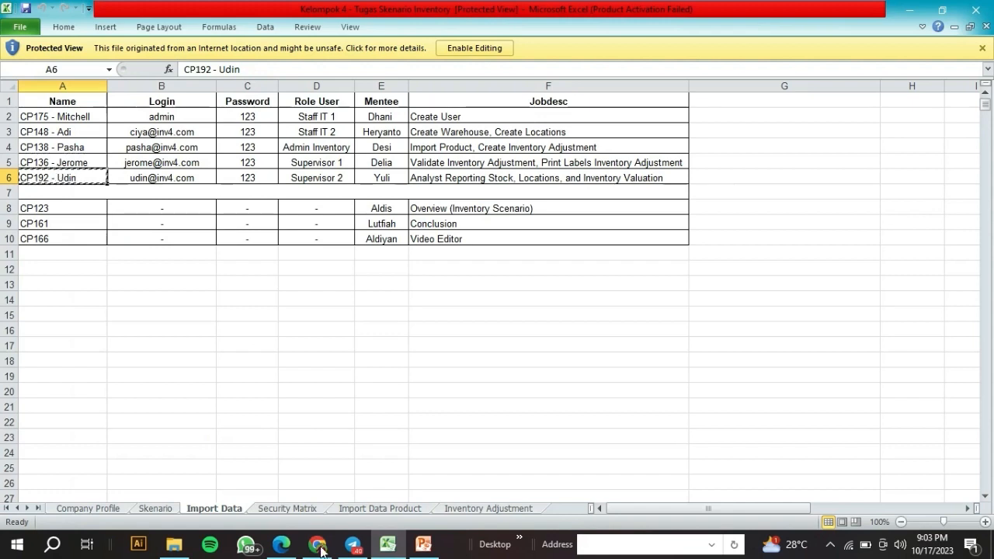
pyautogui.click(319, 548)
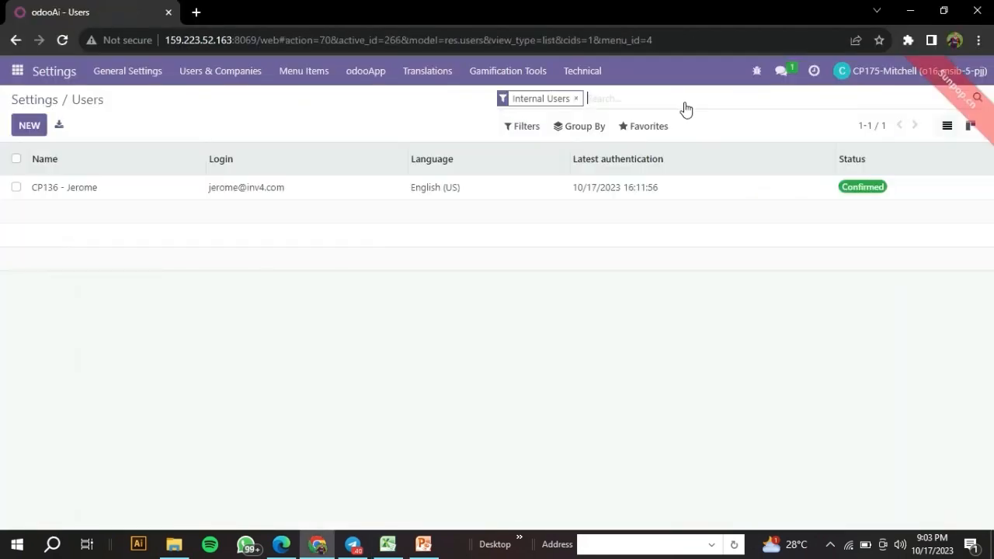
# Find the Supervisor 2 user, confirm Inventory Administrator and Purchase User rights, then return to the users list.
pyautogui.hotkey('ctrl', 'v')
pyautogui.press('Return')
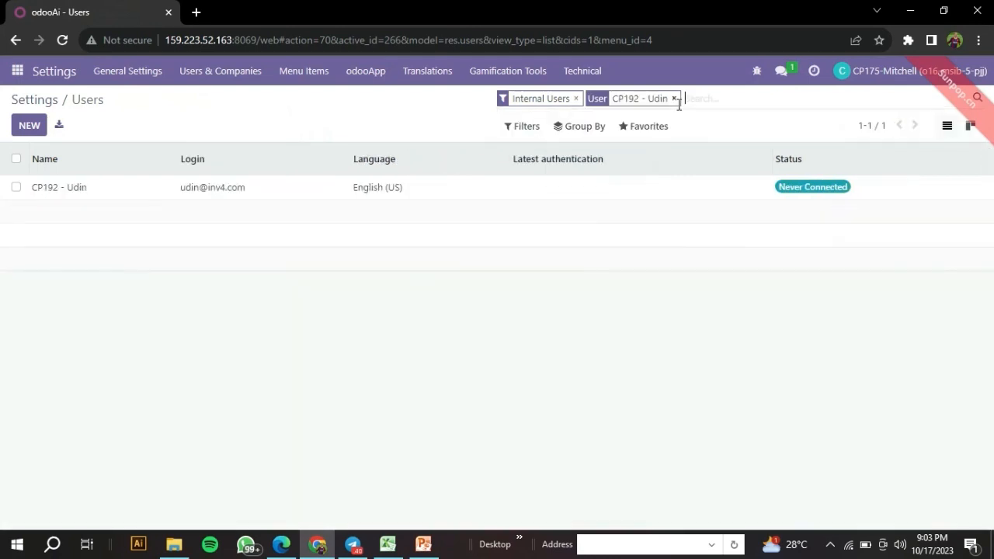
pyautogui.click(603, 197)
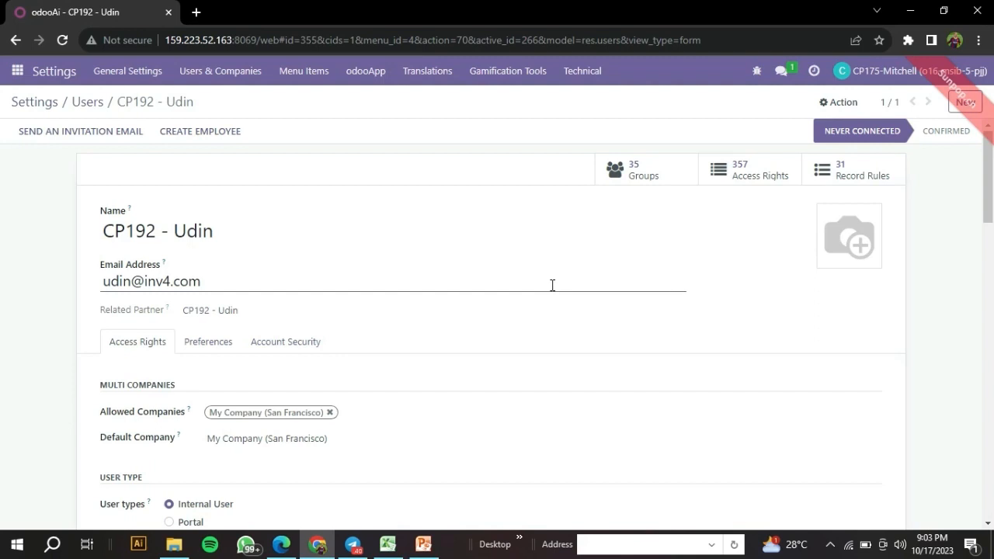
pyautogui.scroll(-4, 552, 285)
pyautogui.scroll(-1, 554, 291)
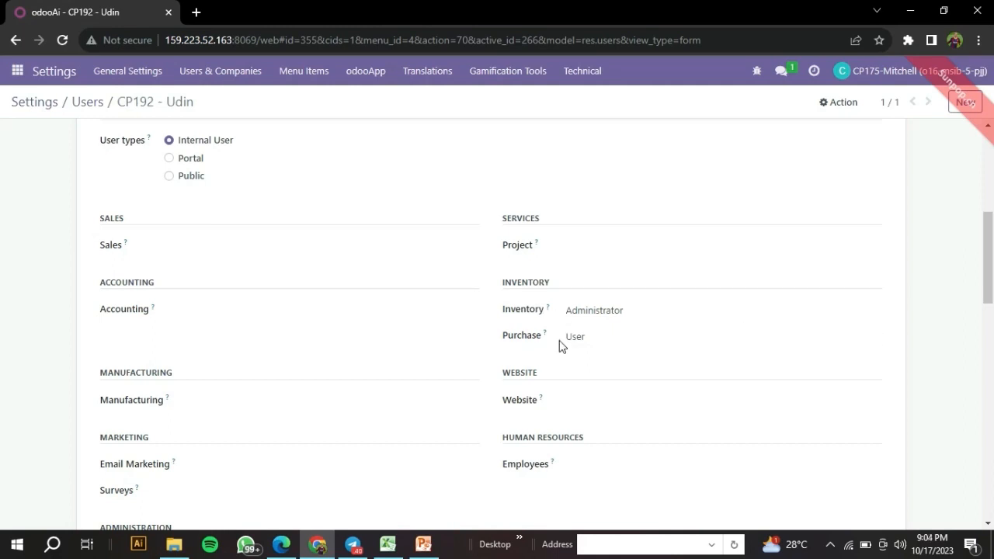
pyautogui.scroll(5, 419, 407)
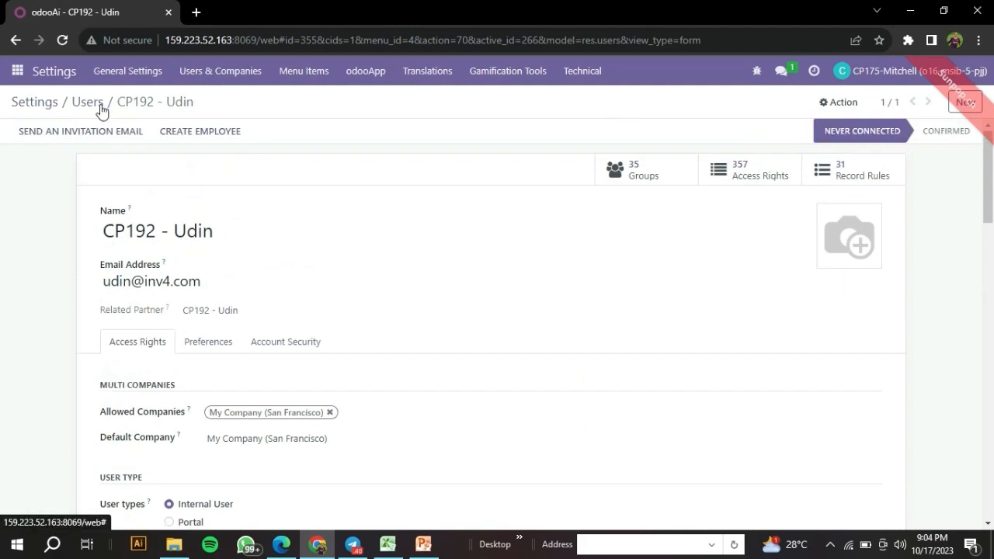
pyautogui.click(96, 106)
pyautogui.click(423, 545)
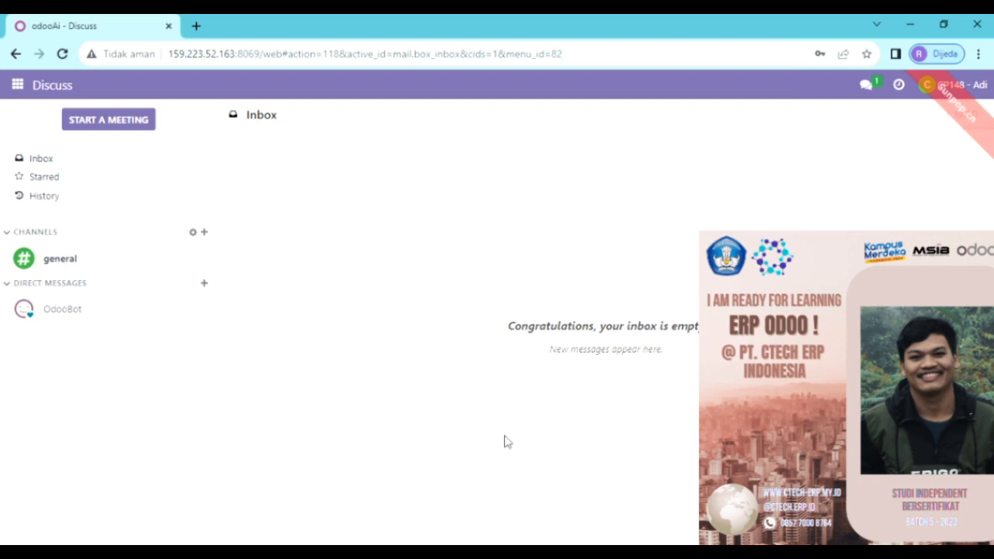
# Go to Inventory > Configuration > Warehouses.
pyautogui.click(17, 84)
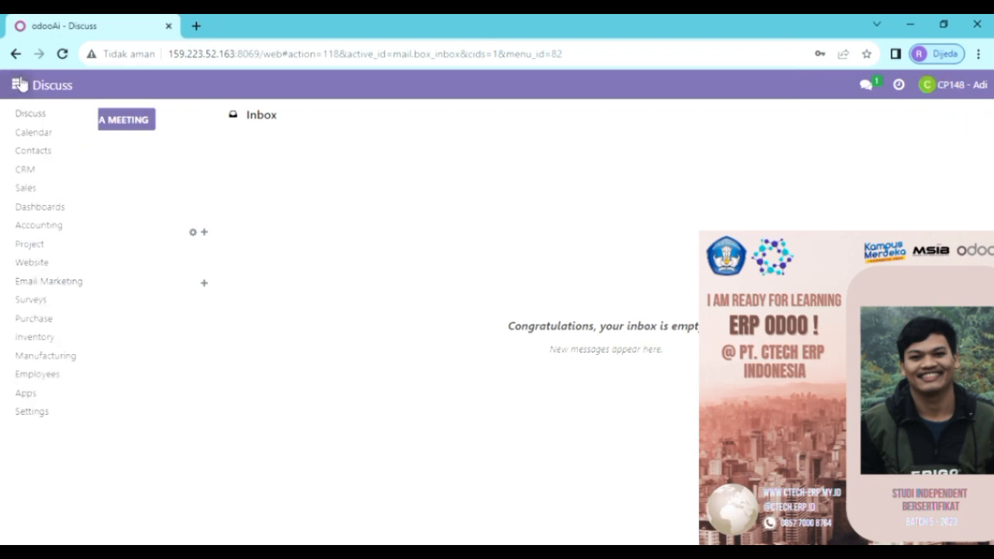
pyautogui.click(55, 338)
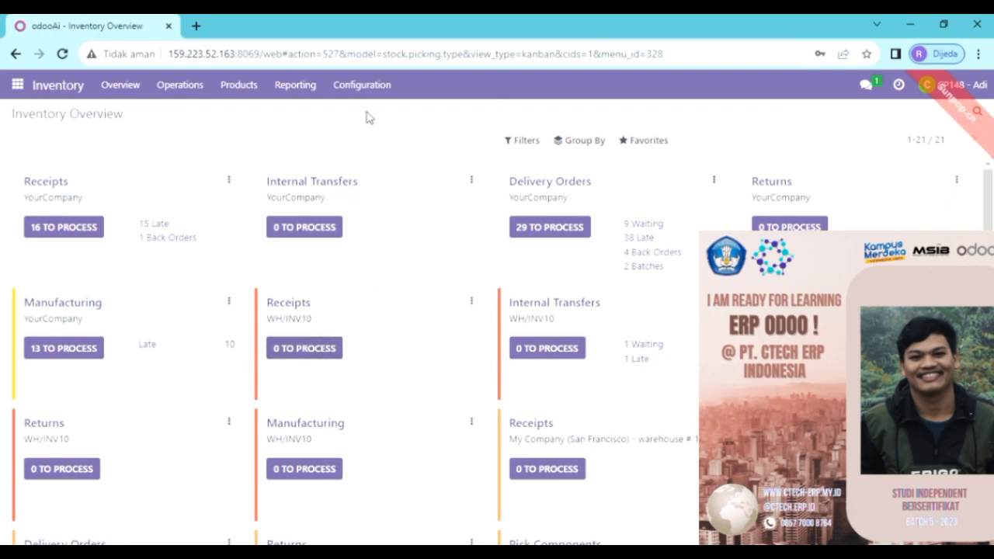
pyautogui.click(361, 85)
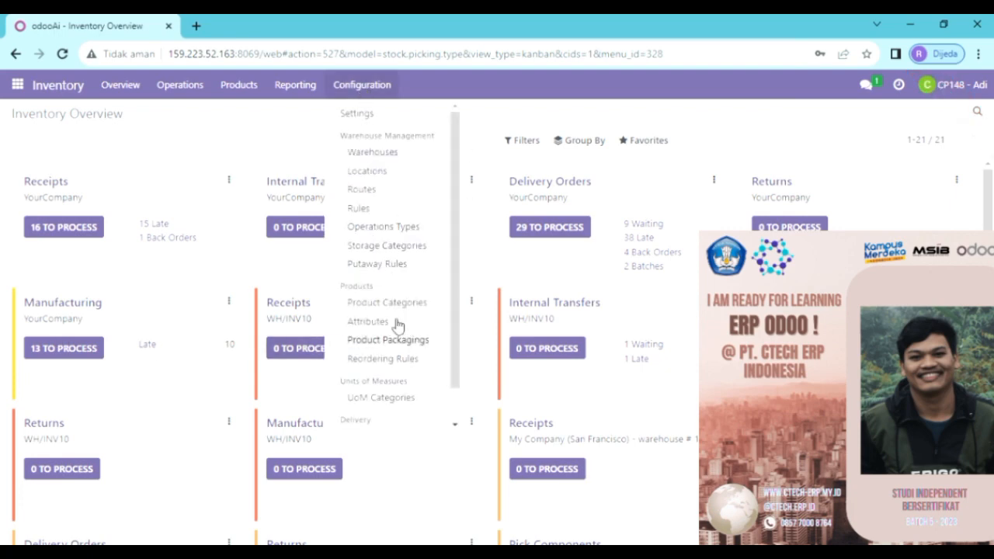
pyautogui.click(397, 155)
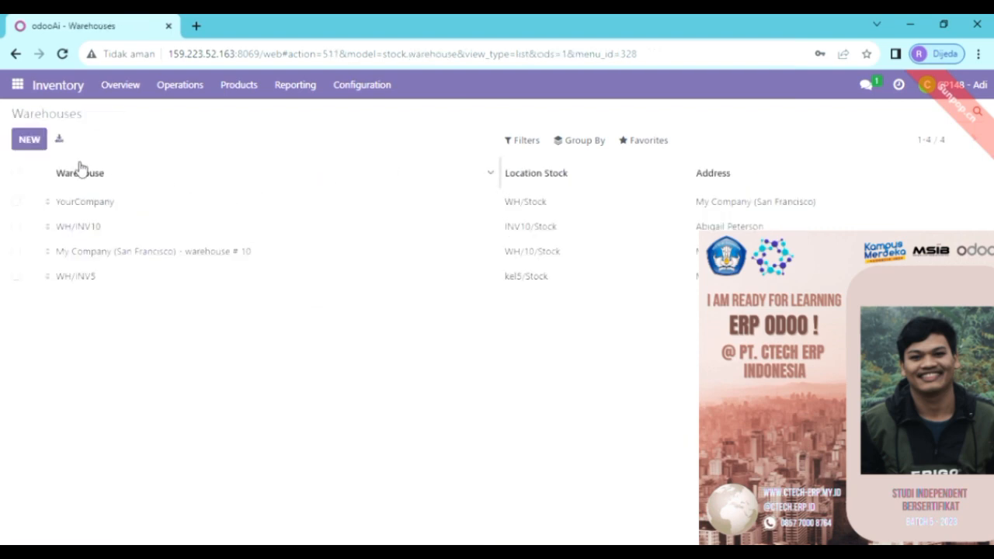
# Create a new warehouse named PT.Amethhyst with short name AM04.
pyautogui.click(31, 139)
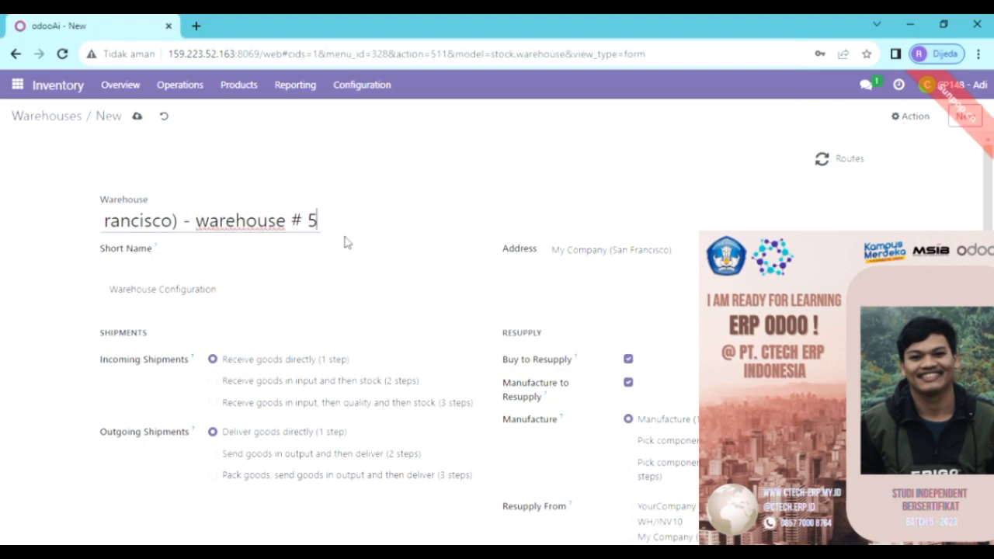
pyautogui.press('BackSpace')
pyautogui.press('BackSpace')
pyautogui.press('BackSpace')
pyautogui.press('BackSpace')
pyautogui.press('BackSpace')
pyautogui.press('BackSpace')
pyautogui.press('BackSpace')
pyautogui.press('BackSpace')
pyautogui.press('BackSpace')
pyautogui.press('BackSpace')
pyautogui.press('BackSpace')
pyautogui.press('BackSpace')
pyautogui.press('BackSpace')
pyautogui.press('BackSpace')
pyautogui.press('BackSpace')
pyautogui.press('BackSpace')
pyautogui.press('BackSpace')
pyautogui.press('BackSpace')
pyautogui.press('BackSpace')
pyautogui.press('BackSpace')
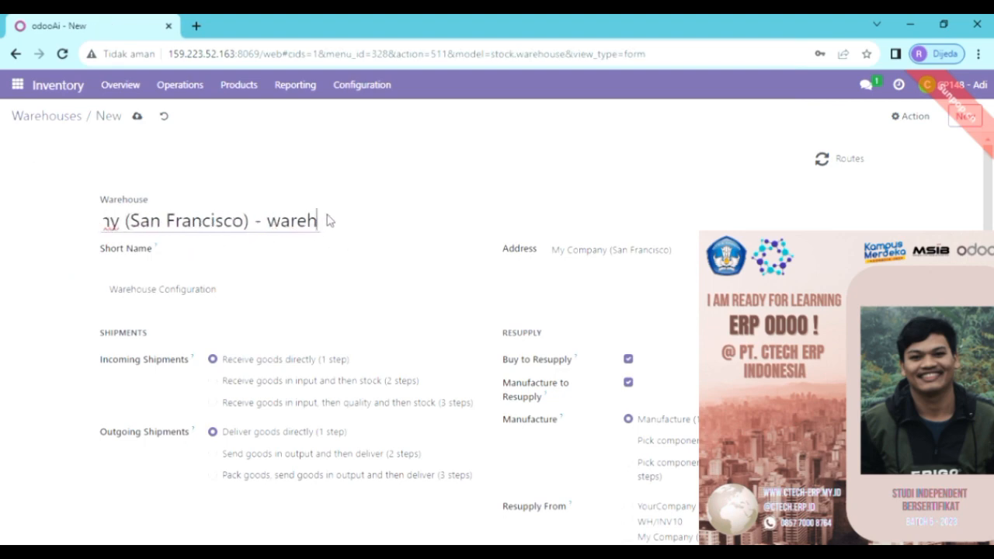
pyautogui.press('BackSpace')
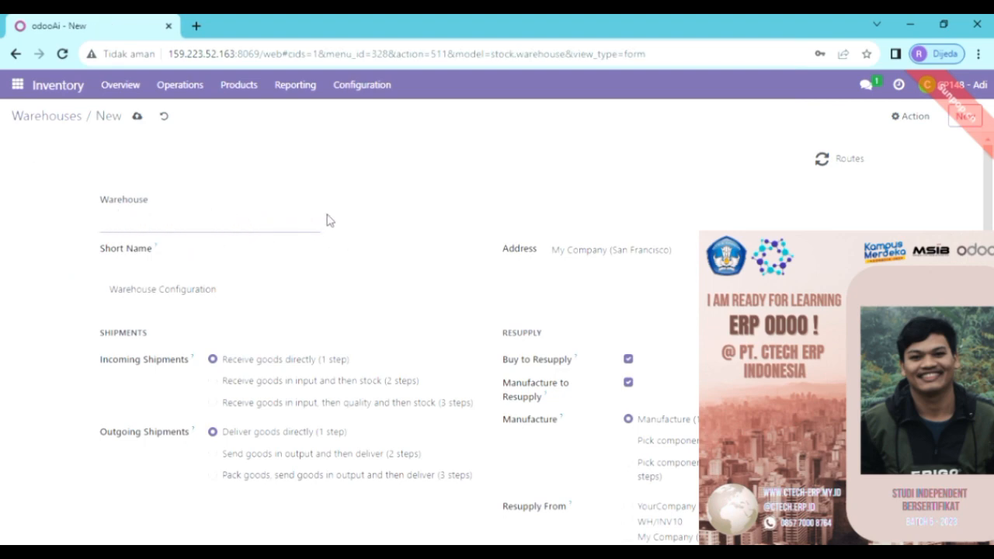
pyautogui.write('PT.AME')
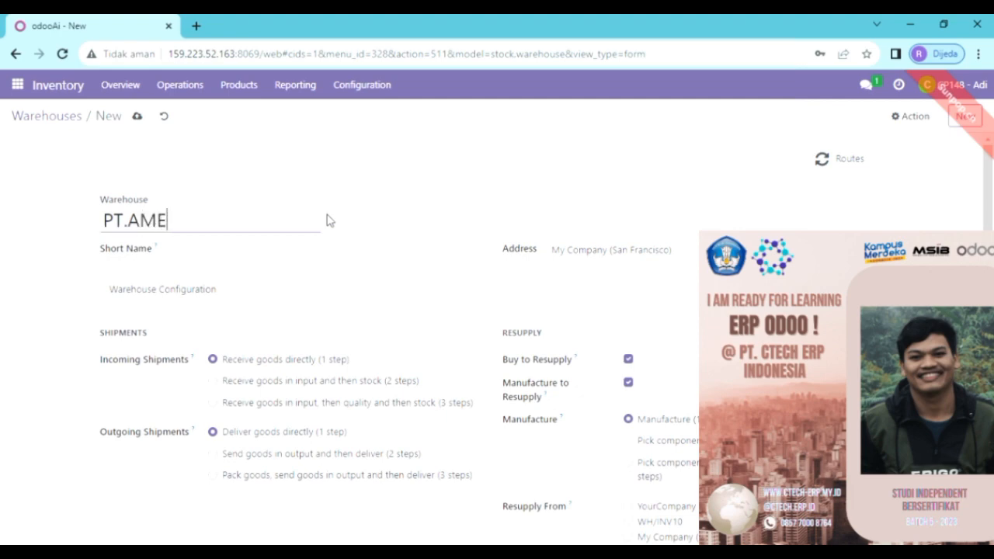
pyautogui.press('BackSpace')
pyautogui.press('BackSpace')
pyautogui.write('mes')
pyautogui.press('BackSpace')
pyautogui.write('th')
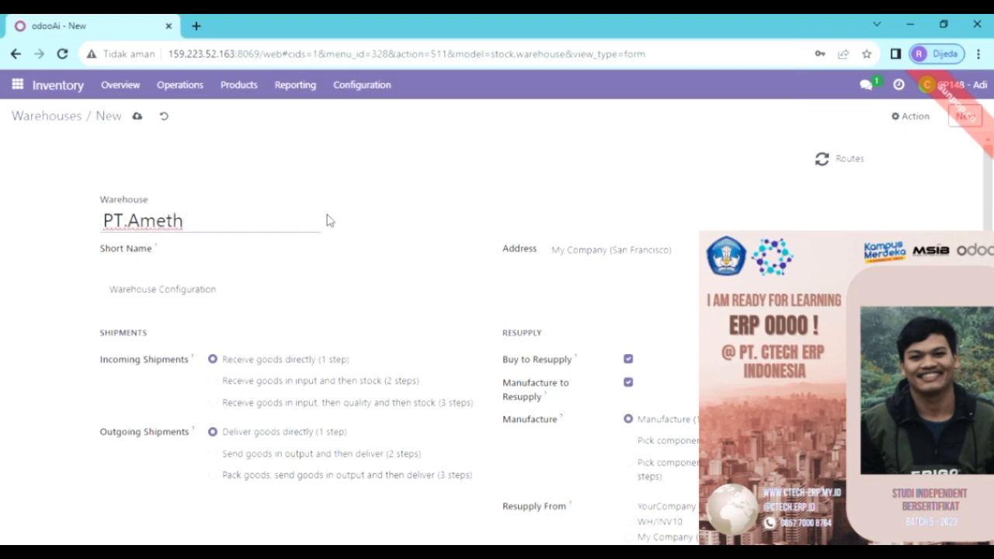
pyautogui.write('hyst')
pyautogui.click(318, 253)
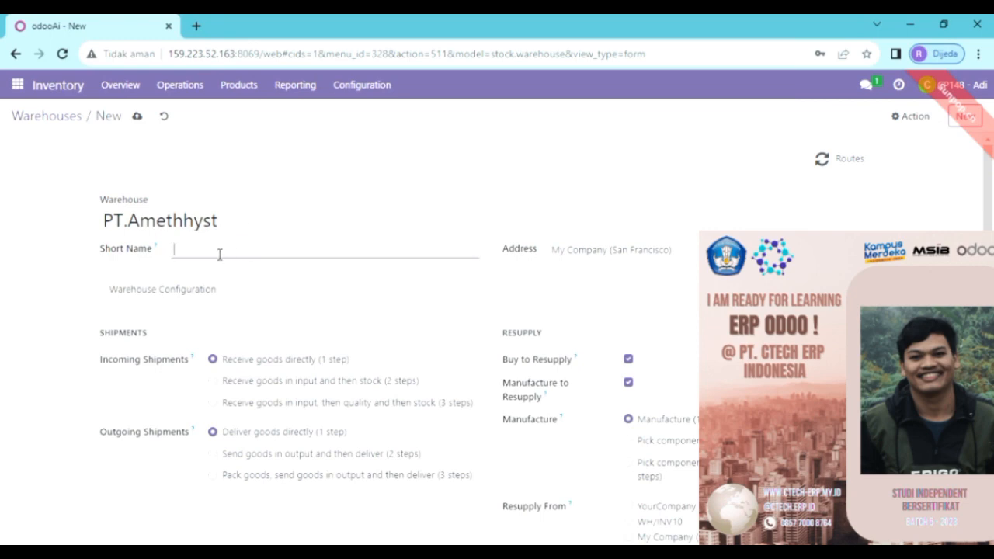
pyautogui.write('a')
pyautogui.write('AM04')
# Replace the default company address with a newly created PT.Amethhyst address.
pyautogui.click(577, 255)
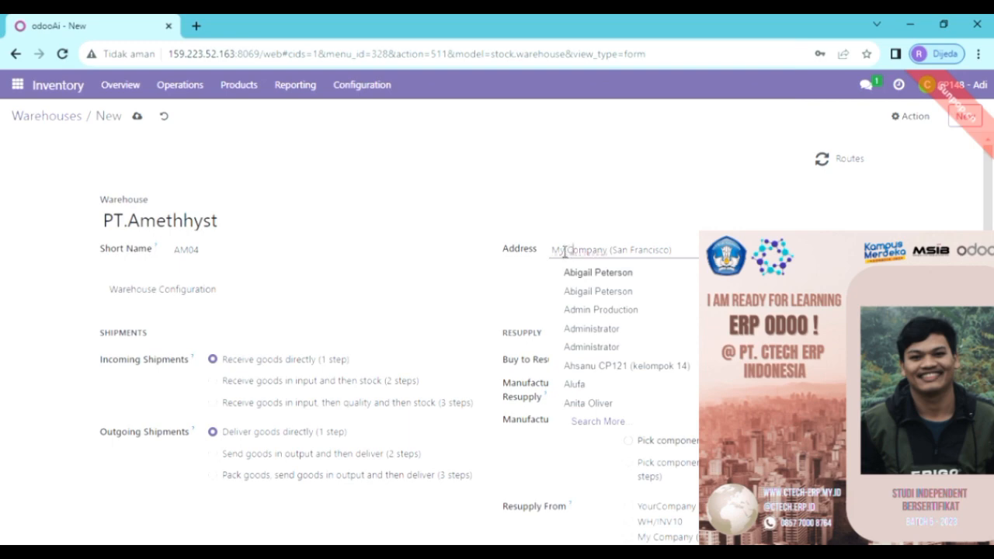
pyautogui.click(564, 250)
pyautogui.press('BackSpace')
pyautogui.press('BackSpace')
pyautogui.press('BackSpace')
pyautogui.press('BackSpace')
pyautogui.press('BackSpace')
pyautogui.press('BackSpace')
pyautogui.press('BackSpace')
pyautogui.press('BackSpace')
pyautogui.press('BackSpace')
pyautogui.press('BackSpace')
pyautogui.press('BackSpace')
pyautogui.press('BackSpace')
pyautogui.press('BackSpace')
pyautogui.press('BackSpace')
pyautogui.press('BackSpace')
pyautogui.press('BackSpace')
pyautogui.press('BackSpace')
pyautogui.press('BackSpace')
pyautogui.press('BackSpace')
pyautogui.press('BackSpace')
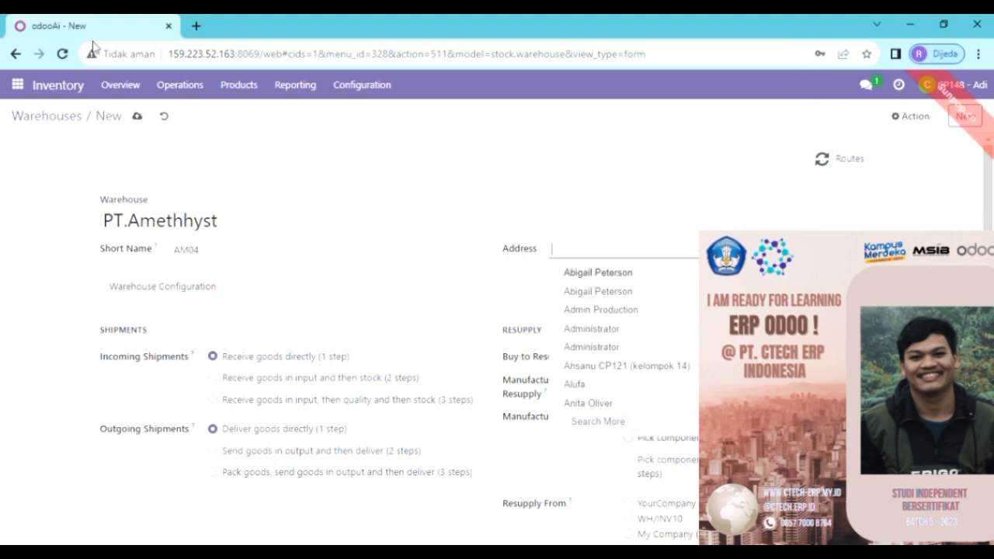
pyautogui.moveTo(104, 220); pyautogui.dragTo(225, 230)
pyautogui.hotkey('ctrl', 'c')
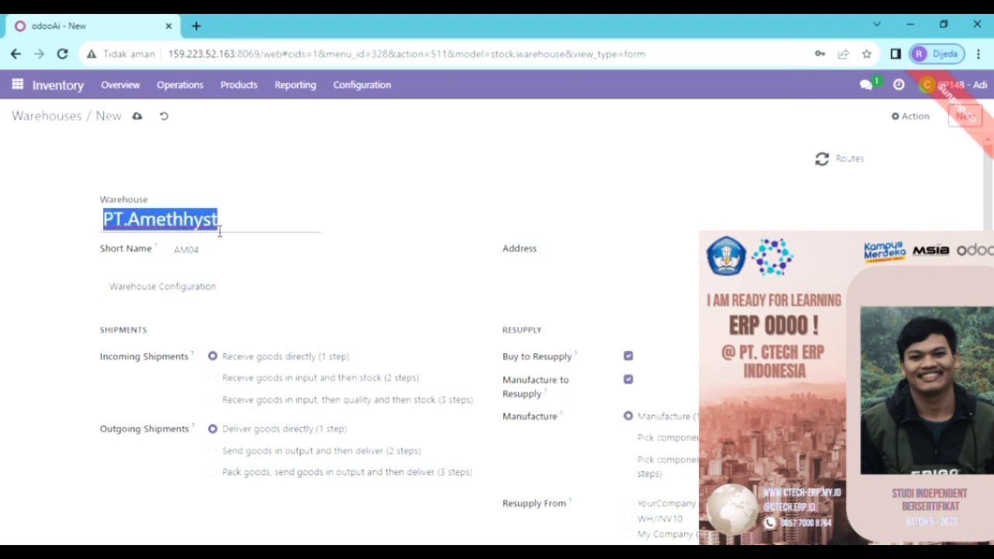
pyautogui.click(554, 250)
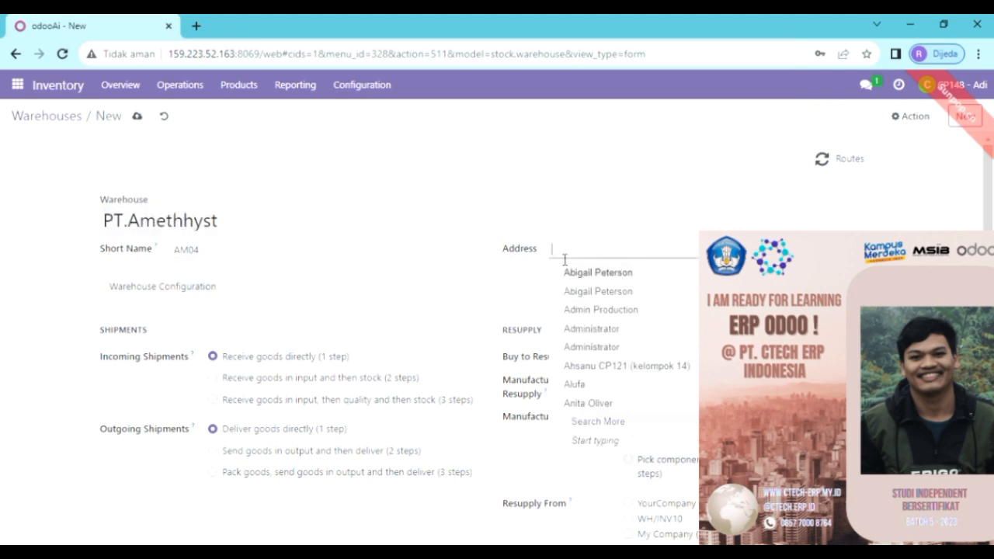
pyautogui.hotkey('ctrl', 'v')
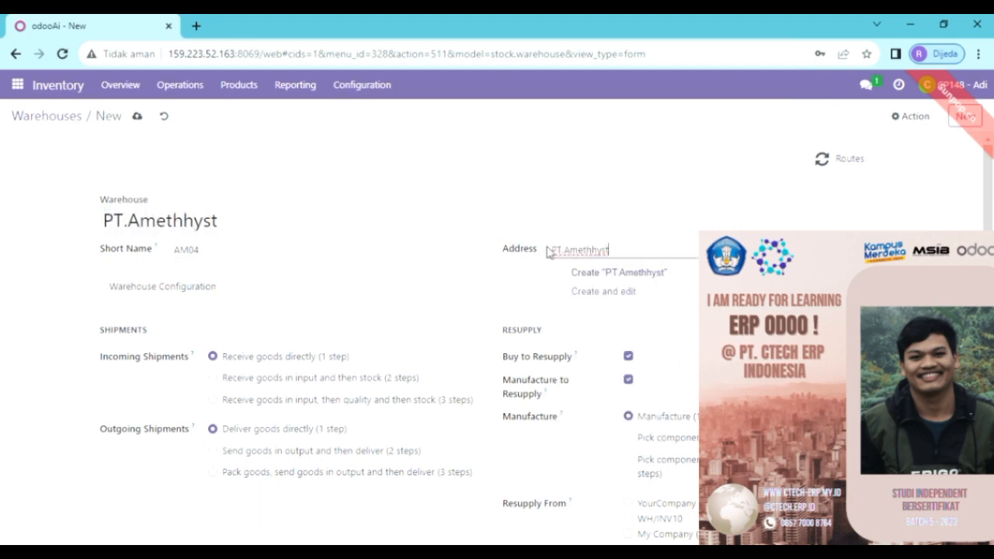
pyautogui.click(618, 273)
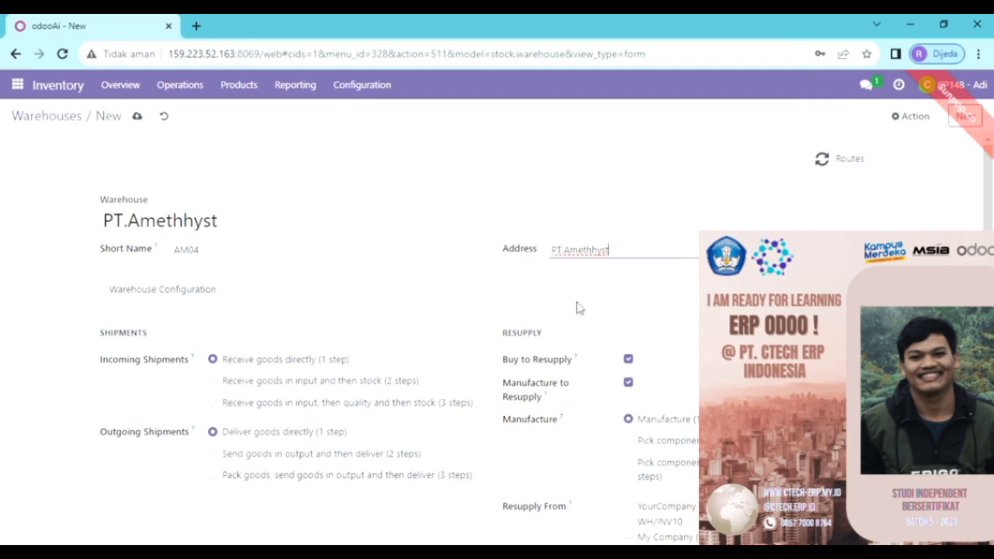
pyautogui.scroll(-1, 476, 292)
# Save the PT.Amethhyst warehouse and reopen it from the list, now showing AM04/Stock.
pyautogui.click(137, 116)
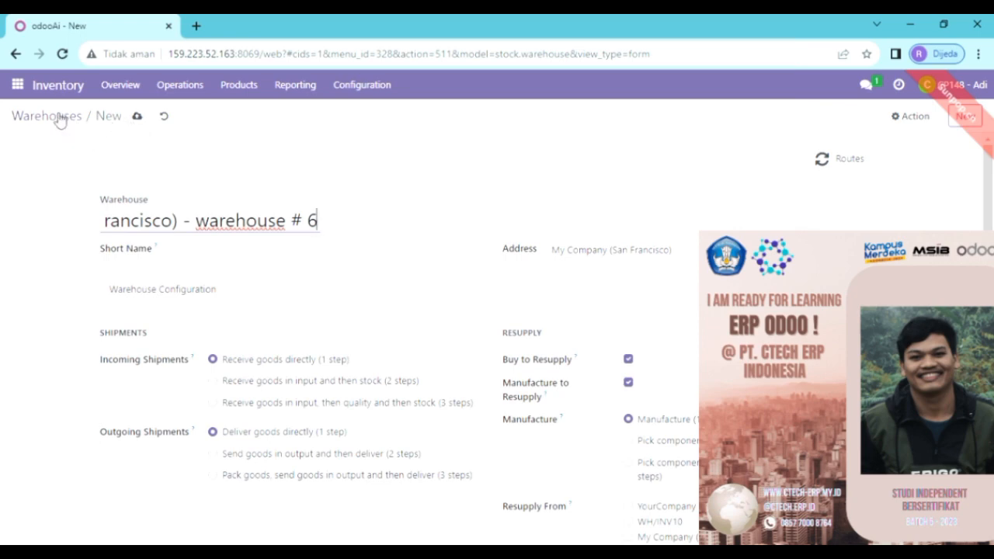
pyautogui.click(61, 121)
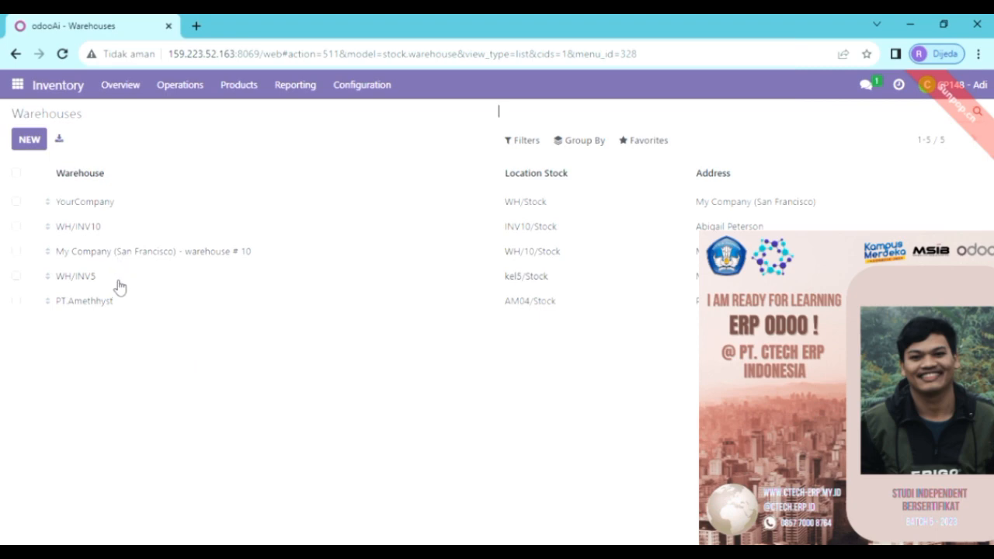
pyautogui.click(108, 311)
pyautogui.click(348, 311)
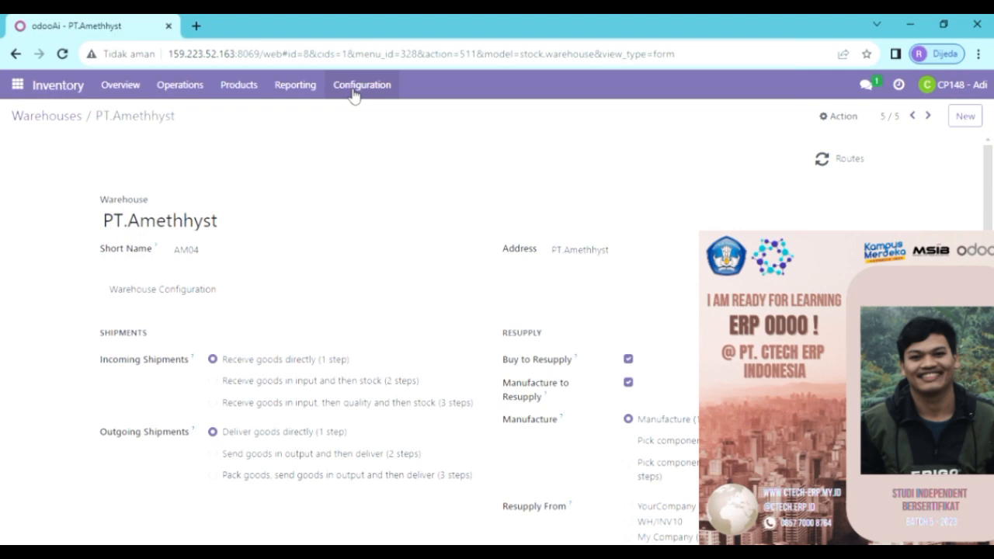
# Go to Inventory Configuration > Locations to list internal locations, with AM04/Stock at the top.
pyautogui.click(18, 87)
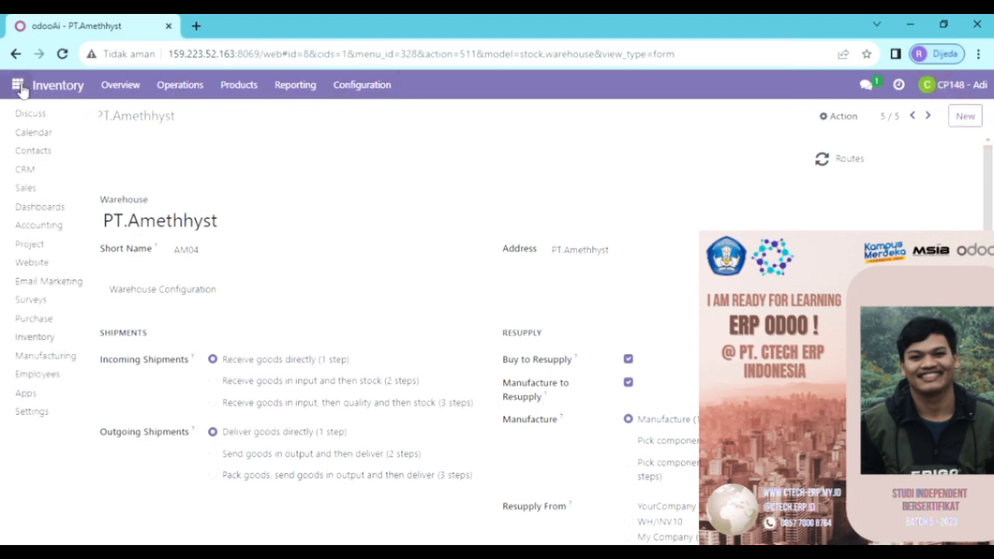
pyautogui.click(381, 122)
pyautogui.click(377, 85)
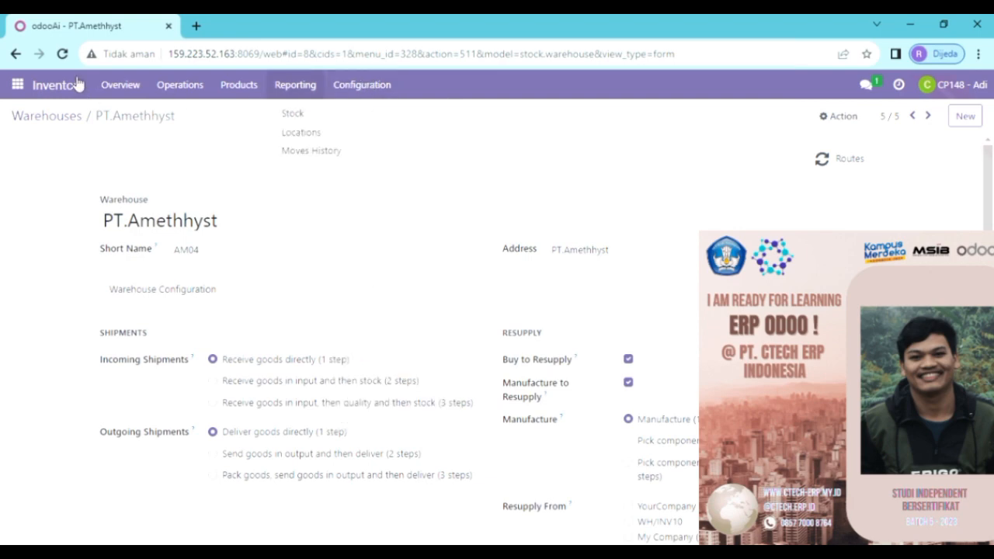
pyautogui.click(383, 182)
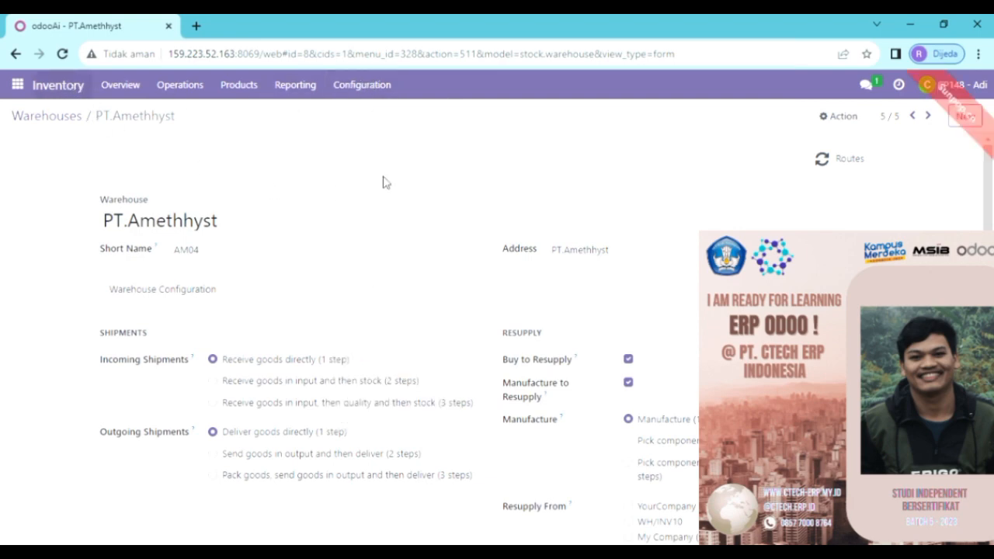
pyautogui.click(368, 88)
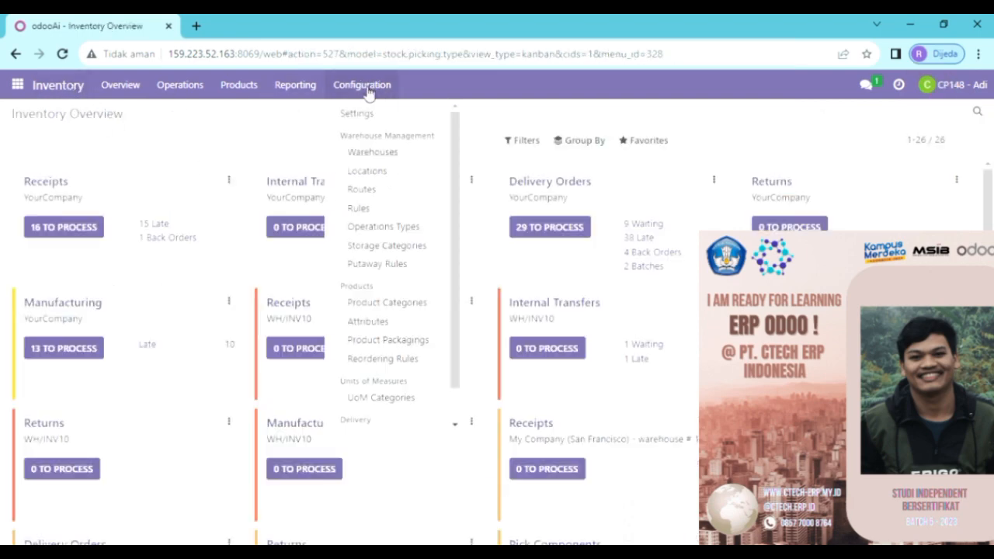
pyautogui.click(390, 175)
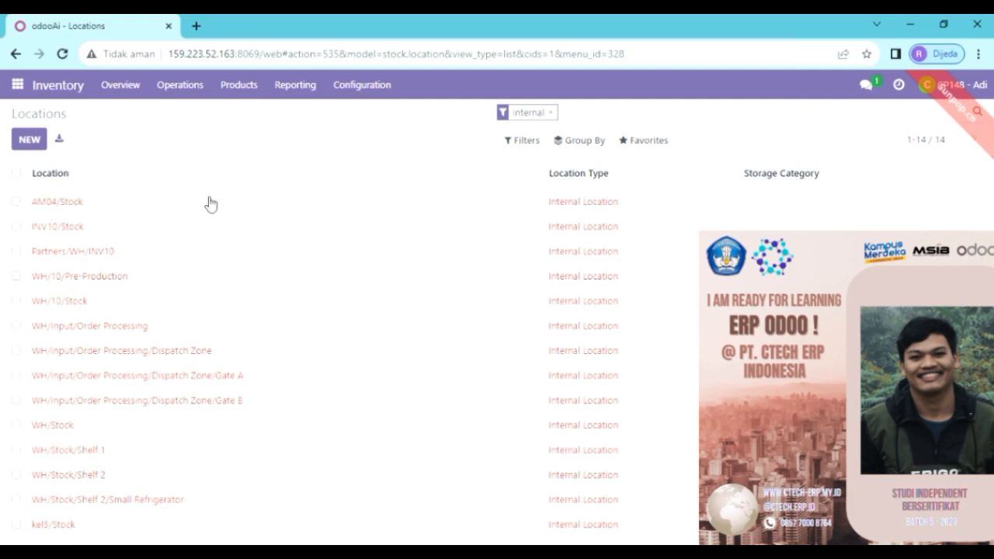
# Rename the AM04/Stock location to WH/STOCK and save it.
pyautogui.click(80, 209)
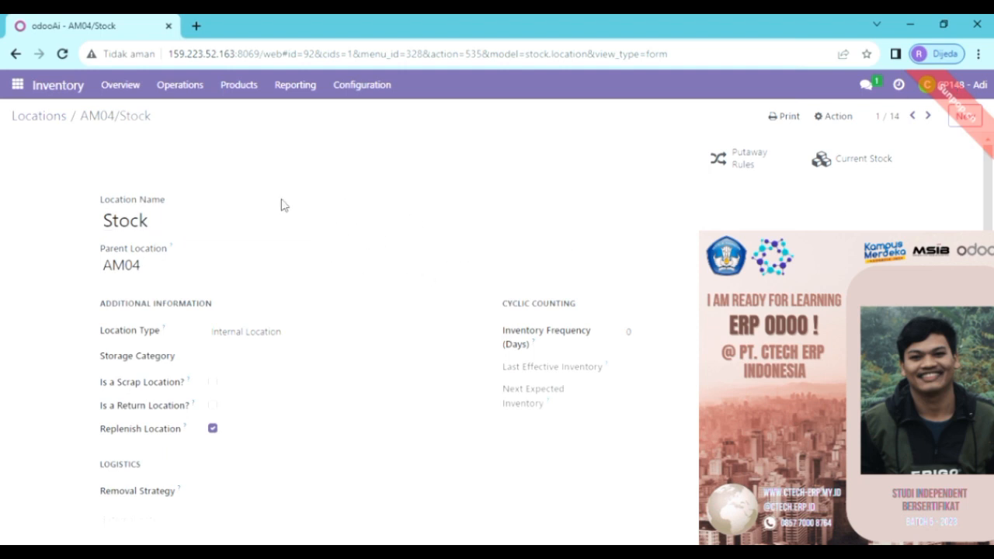
pyautogui.click(191, 223)
pyautogui.press('BackSpace')
pyautogui.press('BackSpace')
pyautogui.press('BackSpace')
pyautogui.press('BackSpace')
pyautogui.press('BackSpace')
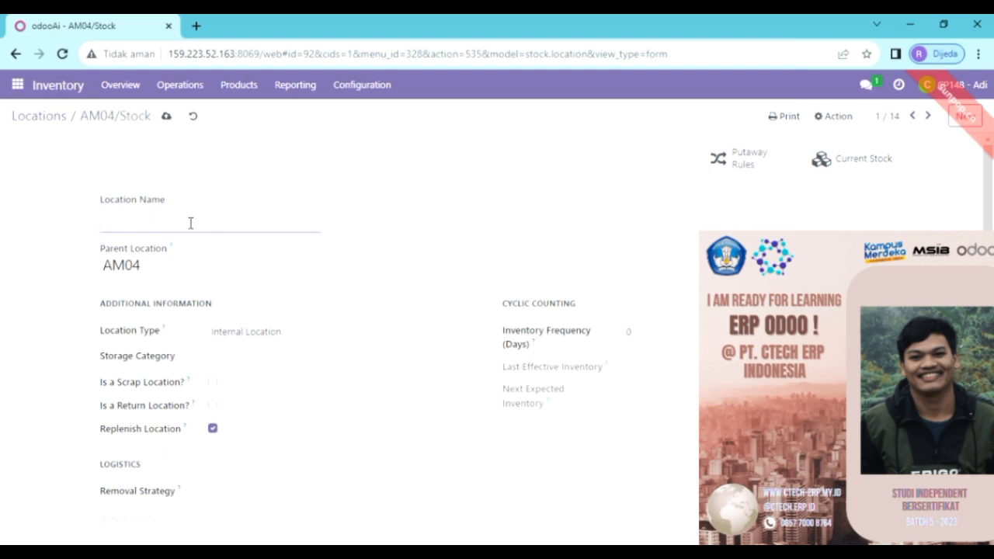
pyautogui.write('h')
pyautogui.write('WH')
pyautogui.write('/ST')
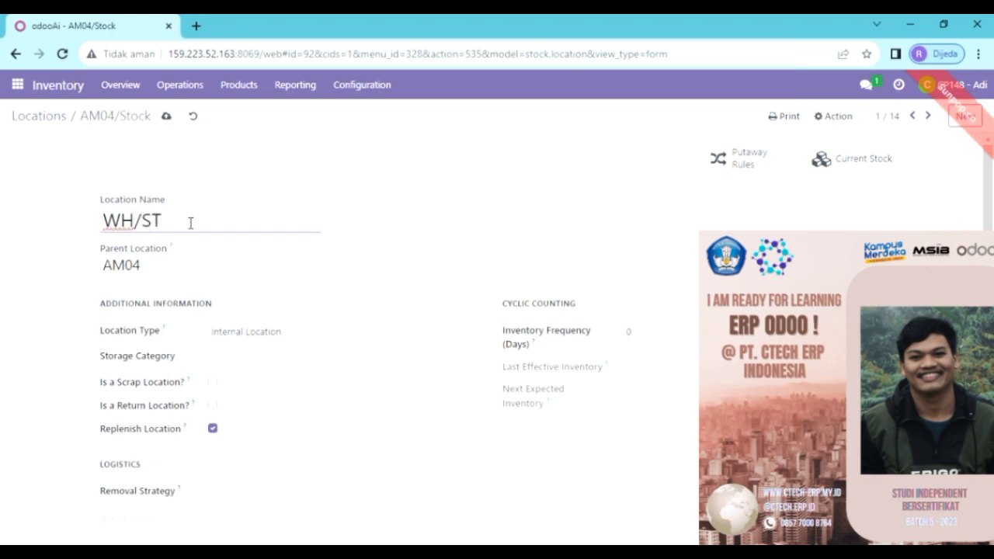
pyautogui.write('OCK')
pyautogui.click(168, 117)
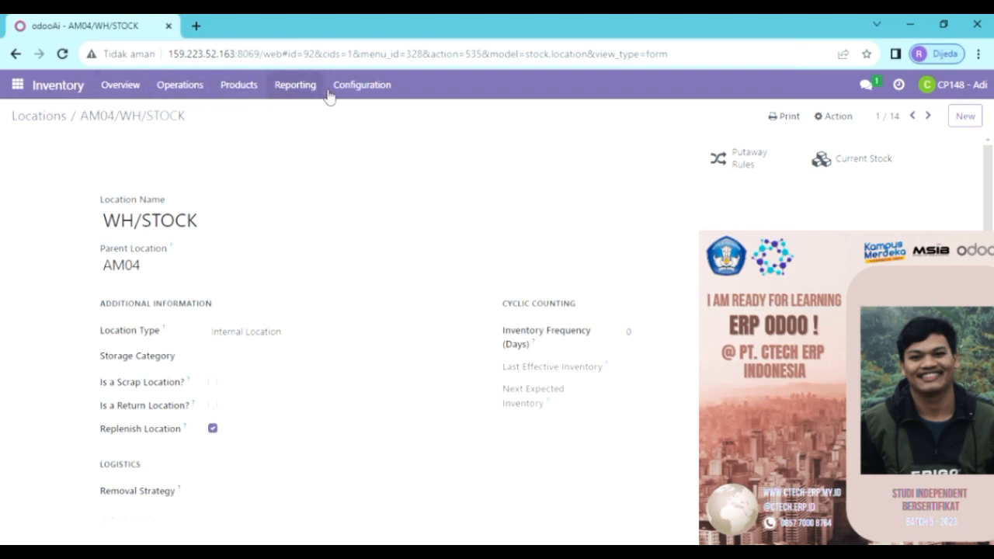
# Return to the Locations list, which now shows AM04/WH/STOCK.
pyautogui.click(361, 87)
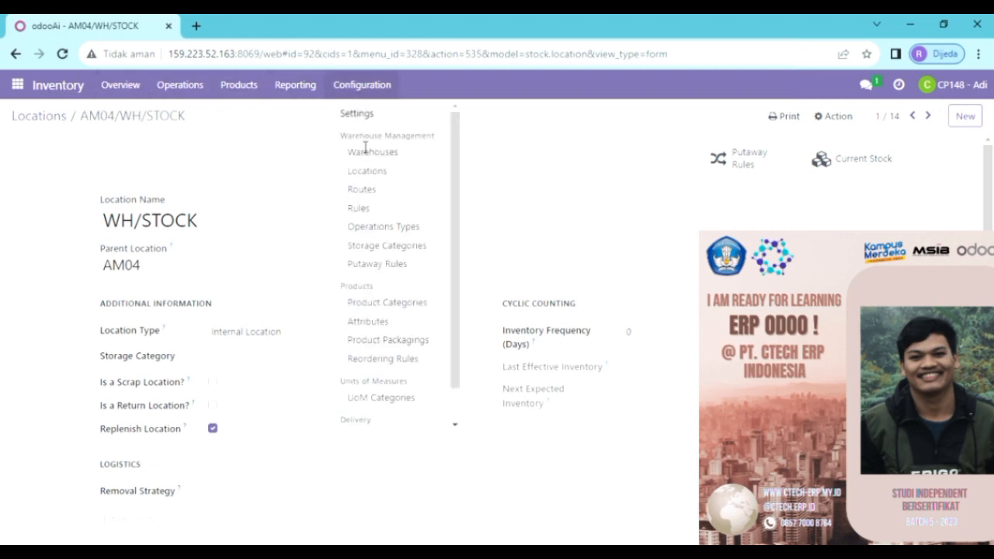
pyautogui.scroll(-1, 417, 145)
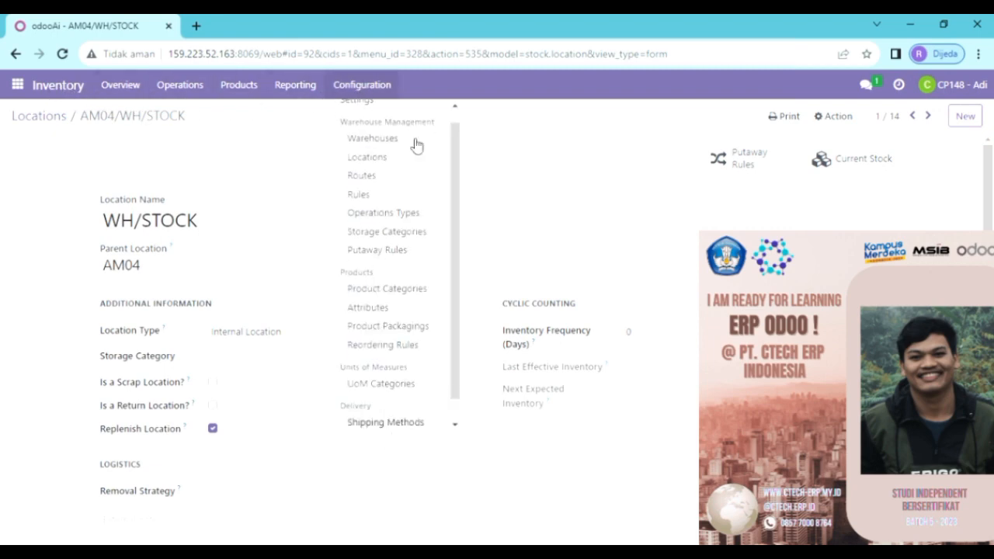
pyautogui.click(376, 160)
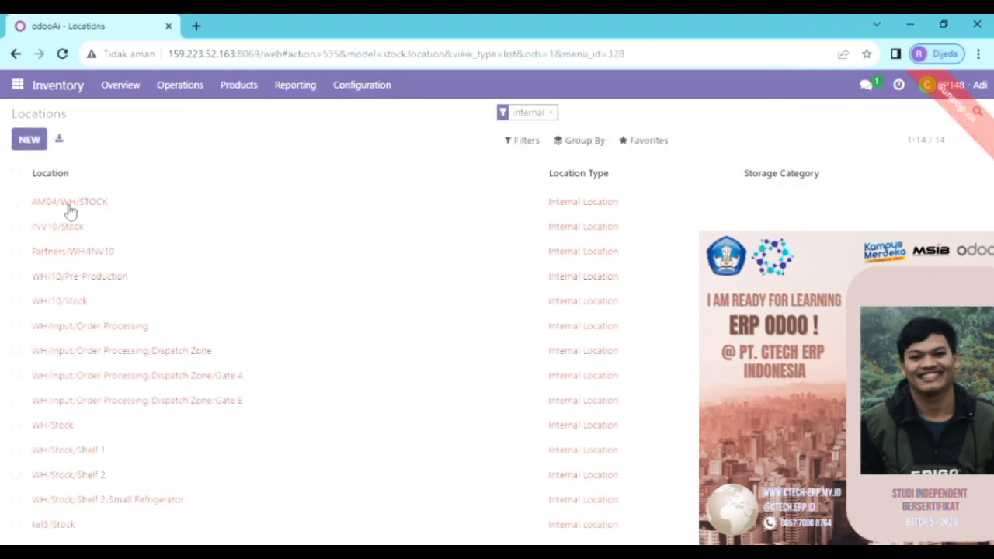
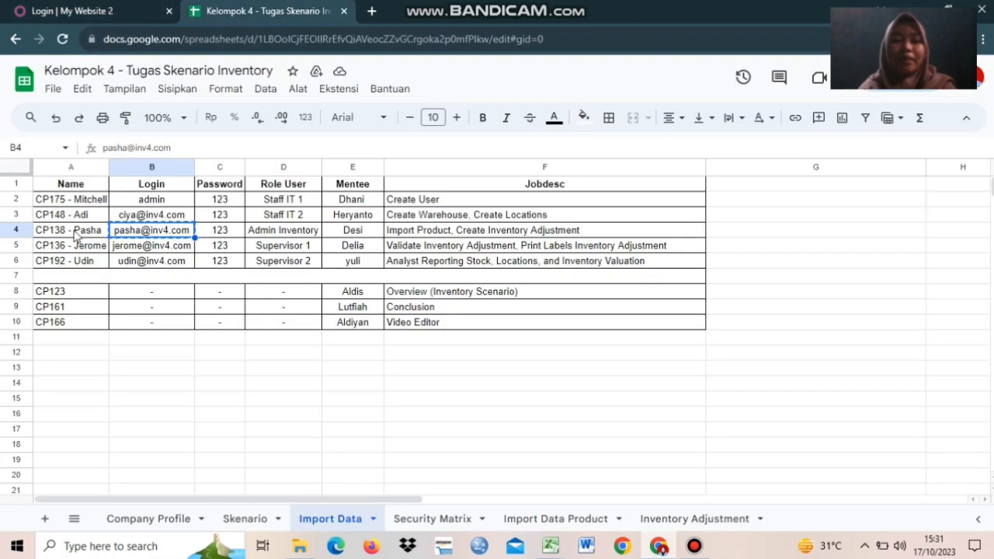
# Copy the Admin Inventory user's login e-mail from cell B4 of the Import Data sheet.
pyautogui.click(76, 234)
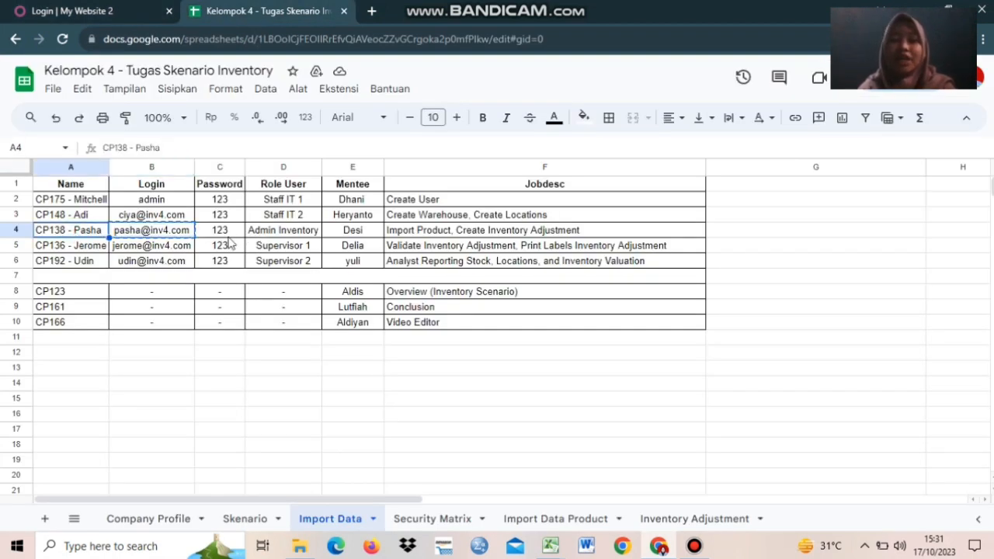
pyautogui.click(147, 238)
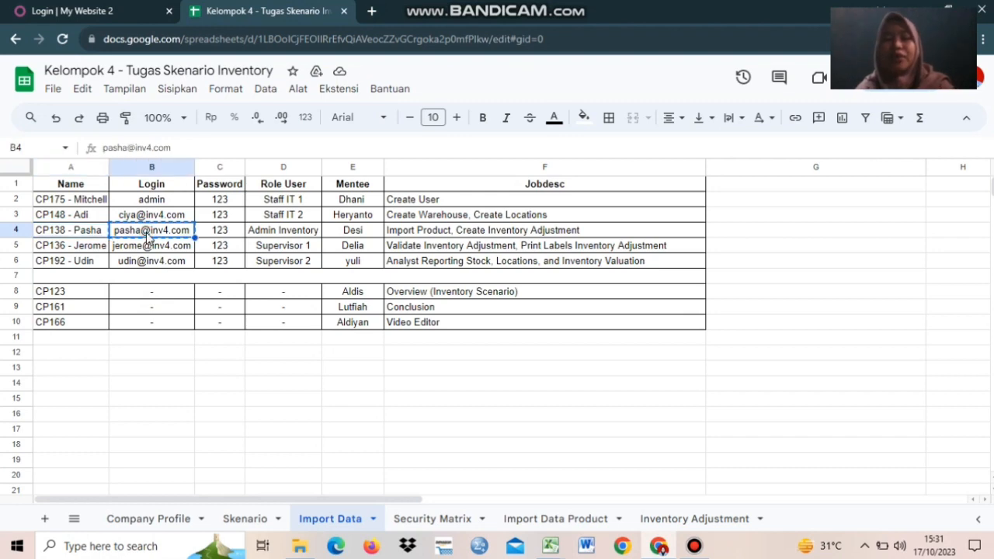
pyautogui.click(115, 8)
# Log in to Odoo with the pasted Admin Inventory e-mail and the account password.
pyautogui.click(419, 238)
pyautogui.hotkey('ctrl', 'v')
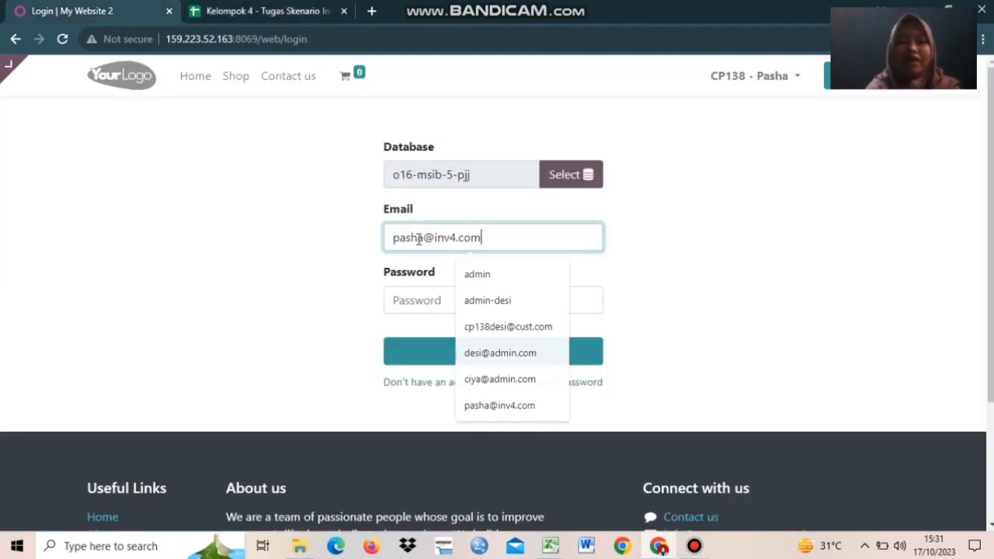
pyautogui.press('Escape')
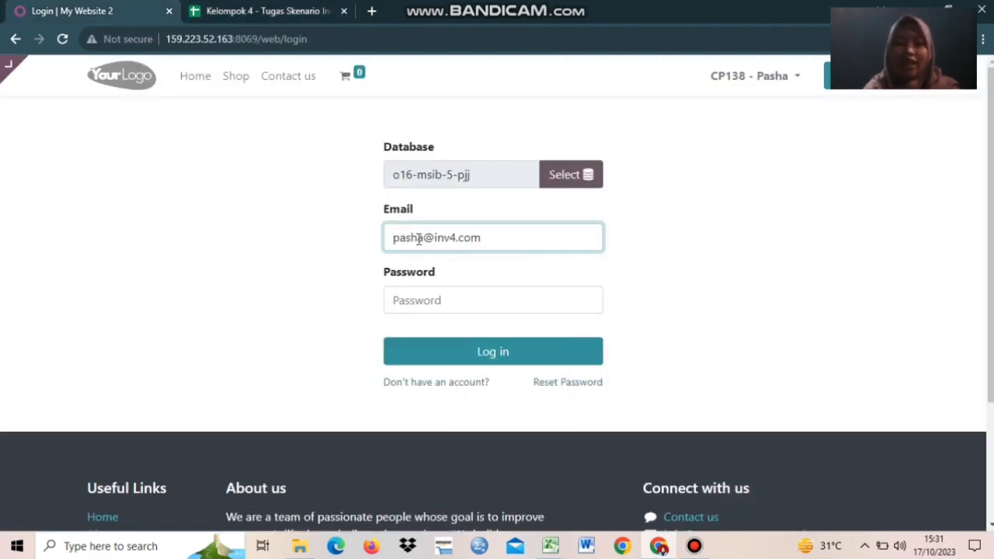
pyautogui.click(436, 308)
pyautogui.write('123')
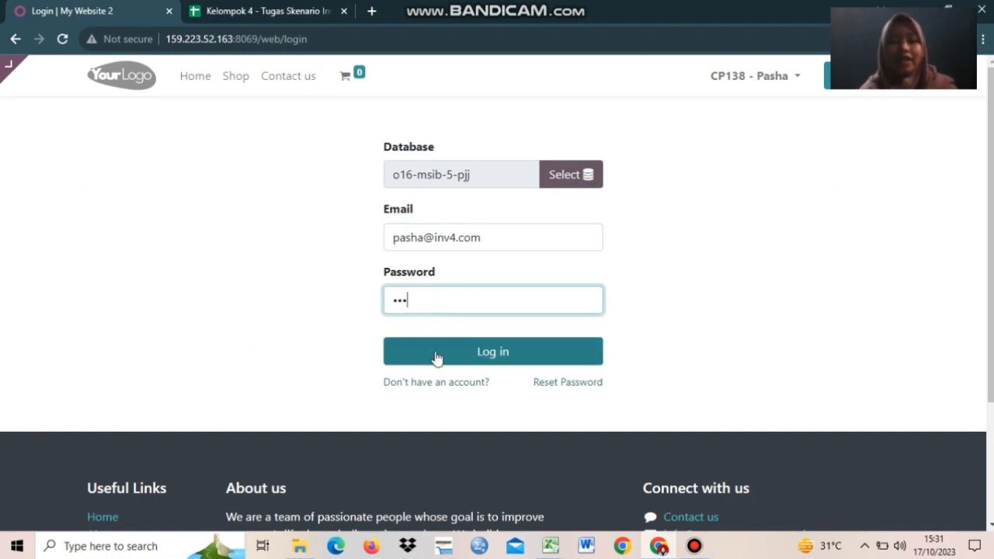
pyautogui.click(437, 355)
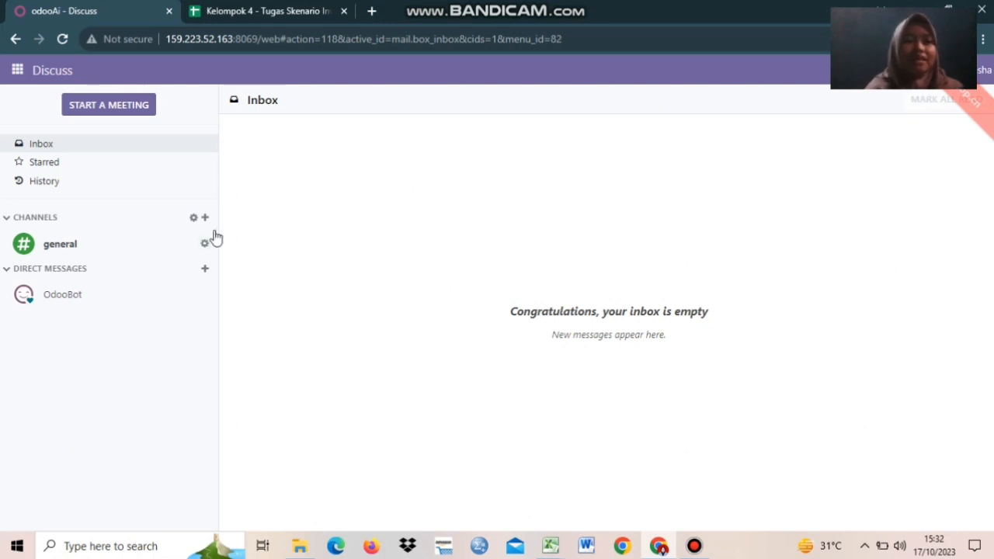
# Open the Inventory app from the apps menu to reach its Overview dashboard.
pyautogui.click(17, 76)
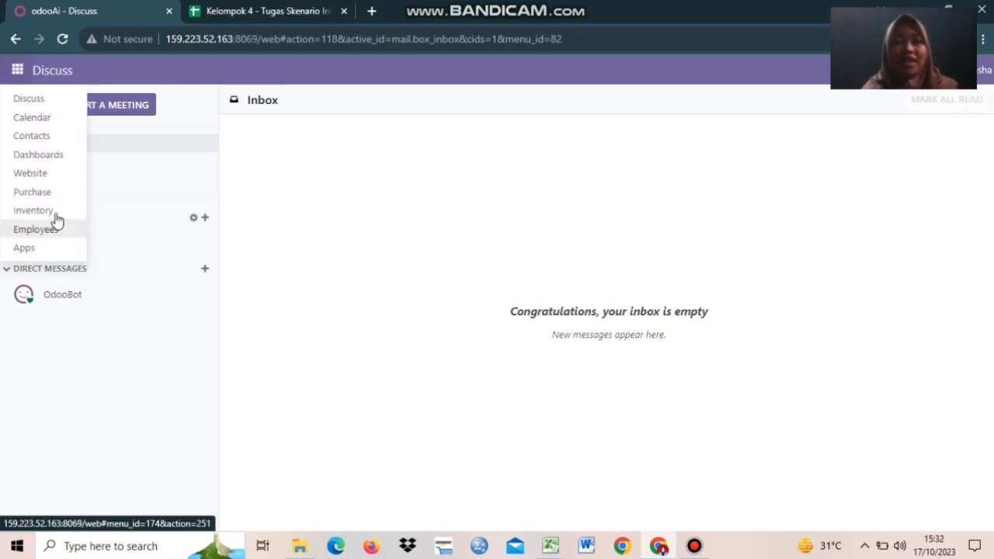
pyautogui.click(476, 244)
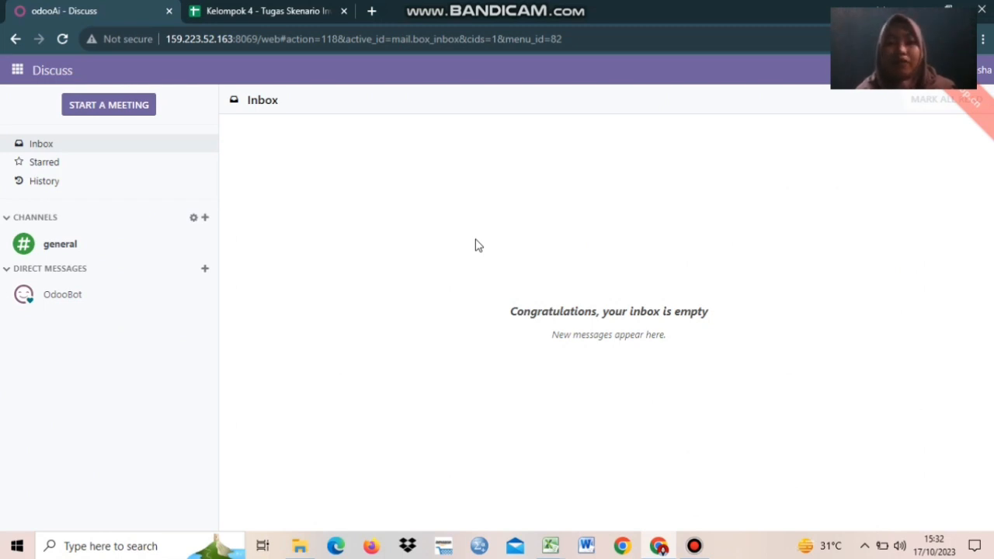
pyautogui.click(18, 74)
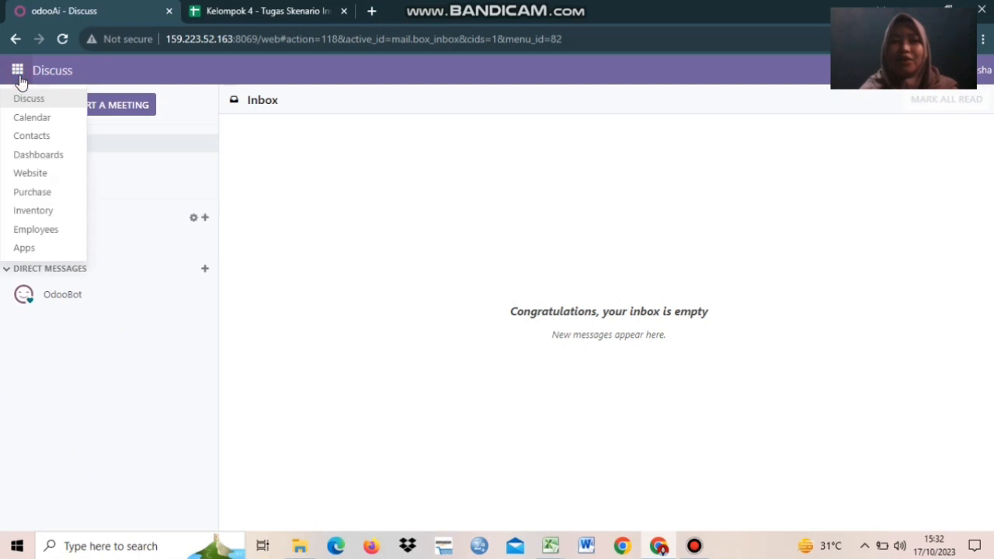
pyautogui.click(44, 210)
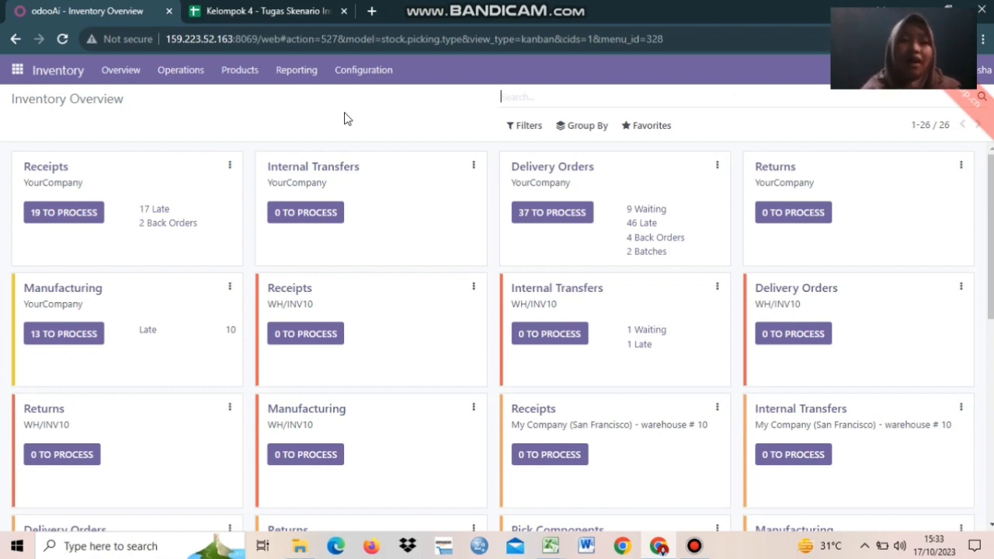
# Show the Inventory product list of 107 products, discarding a blank new product.
pyautogui.click(239, 72)
pyautogui.click(246, 100)
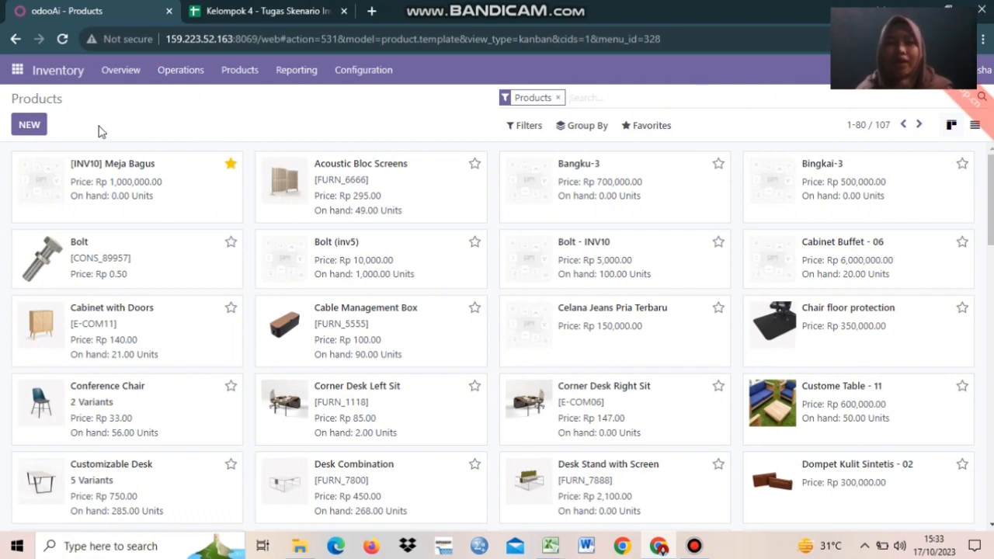
pyautogui.click(29, 125)
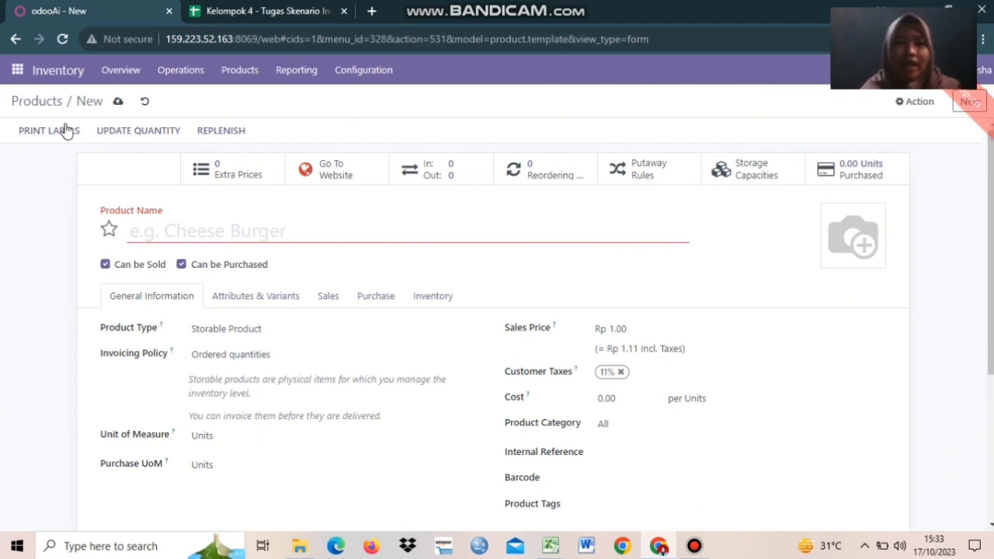
pyautogui.click(145, 105)
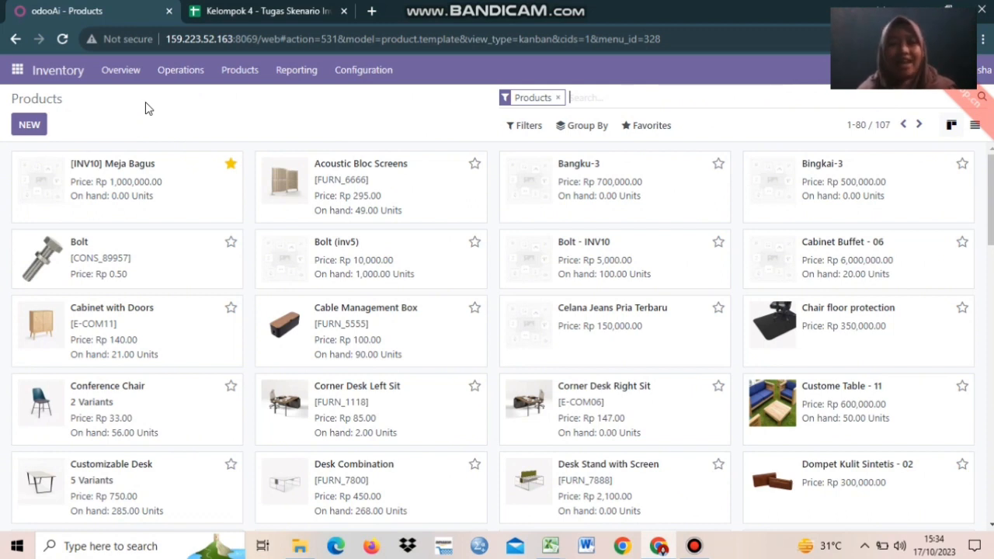
# Choose Import records from the Favorites menu of the Products list.
pyautogui.click(634, 129)
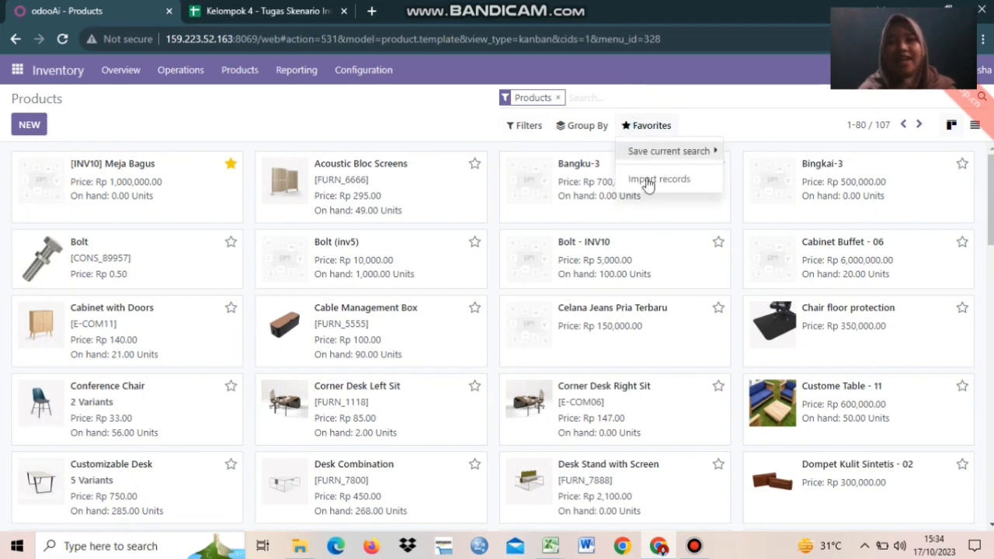
pyautogui.click(647, 180)
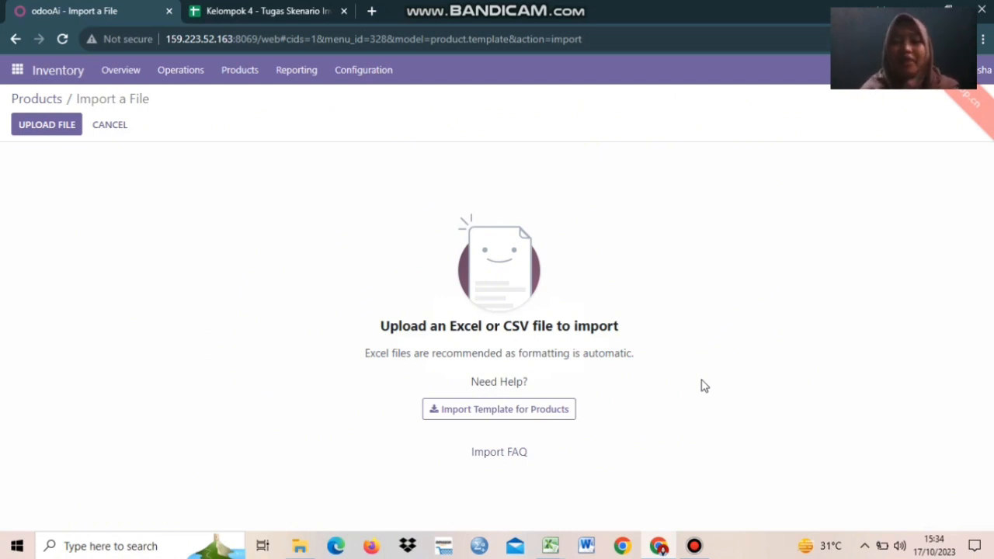
pyautogui.moveTo(551, 546)
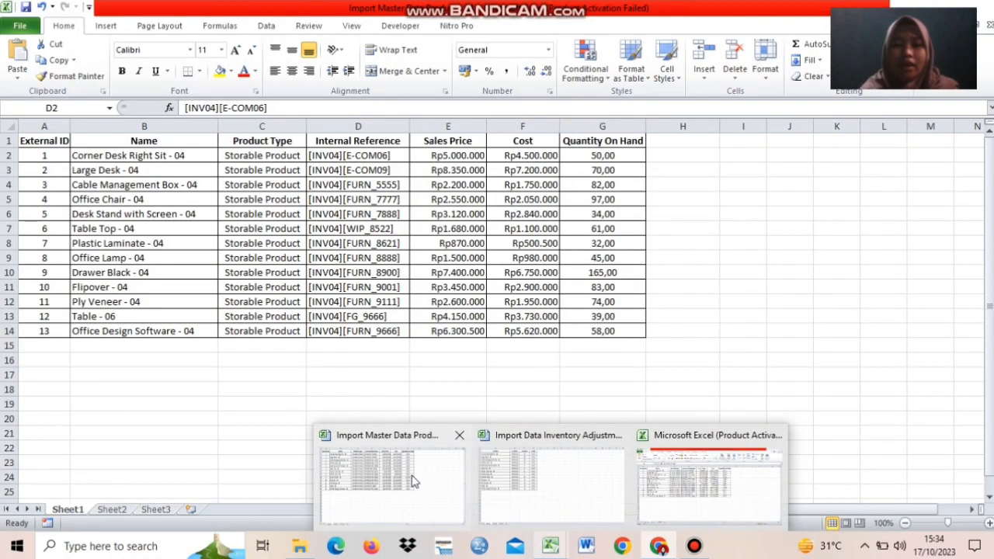
# Review the External ID, Name, Product Type and price columns of the 13 INV04 products in Excel.
pyautogui.click(413, 477)
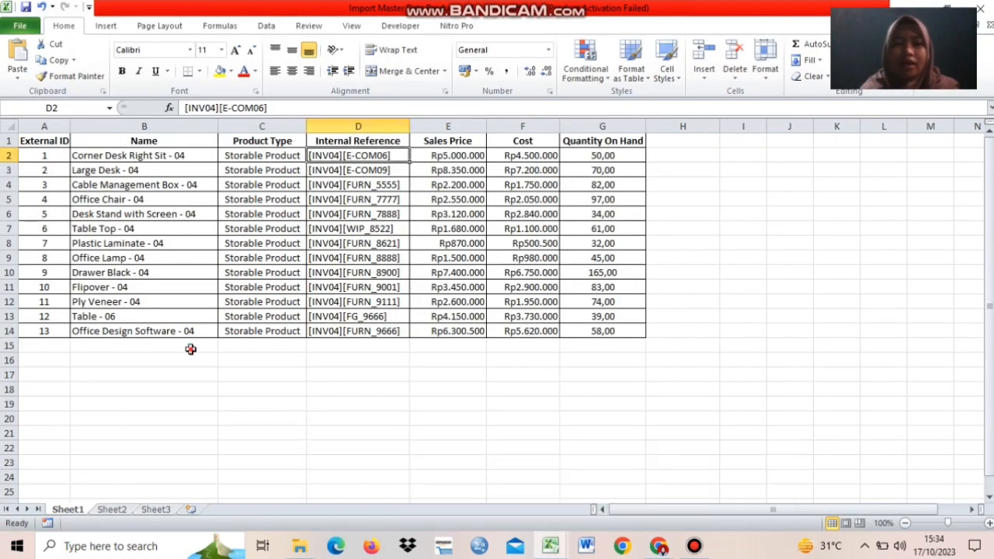
pyautogui.click(190, 346)
pyautogui.click(44, 138)
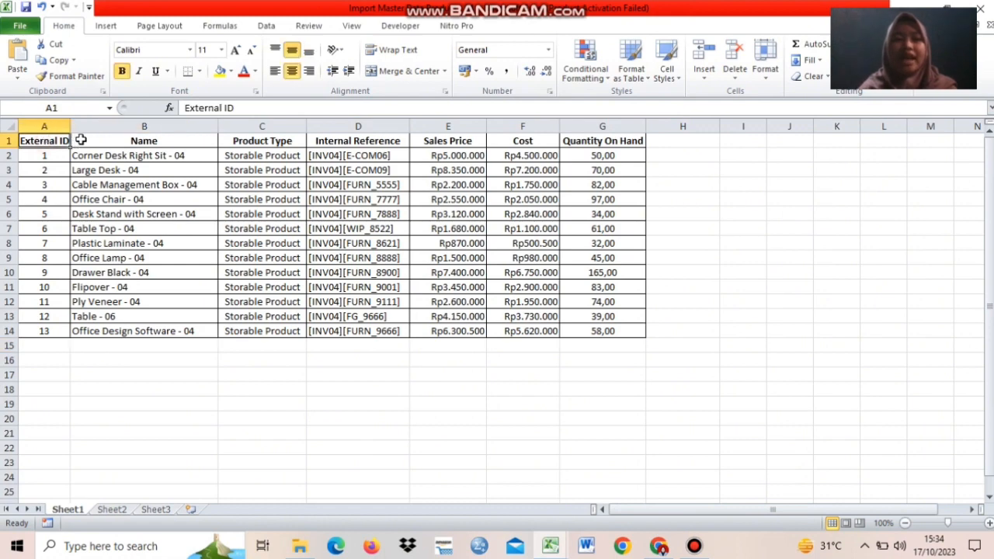
pyautogui.click(89, 139)
pyautogui.click(256, 142)
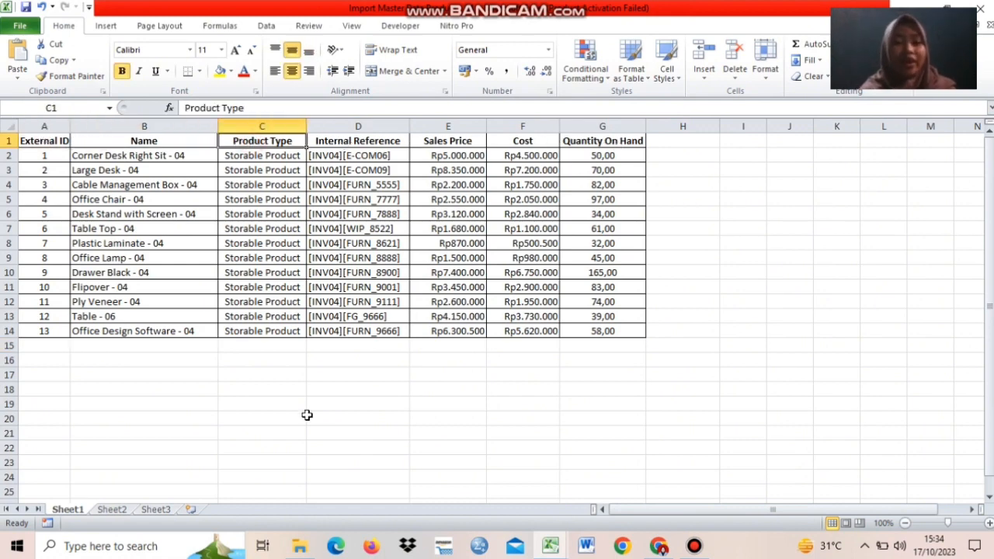
pyautogui.click(308, 416)
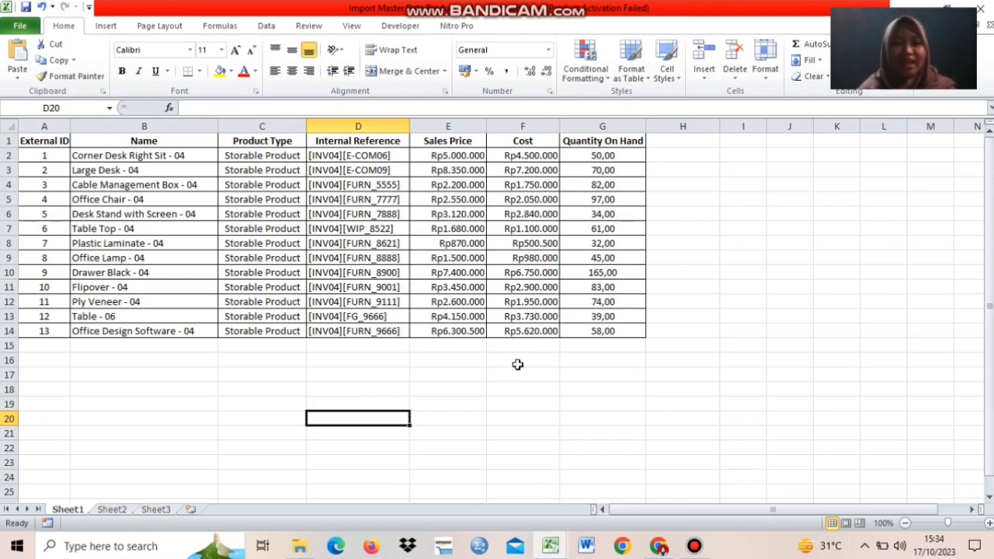
pyautogui.moveTo(517, 364); pyautogui.dragTo(140, 193)
pyautogui.click(155, 198)
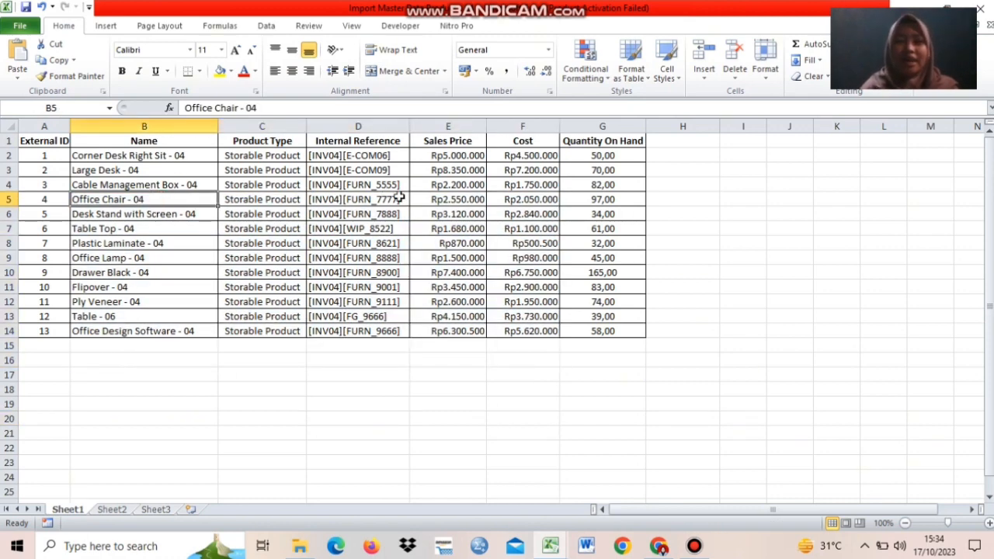
pyautogui.click(473, 286)
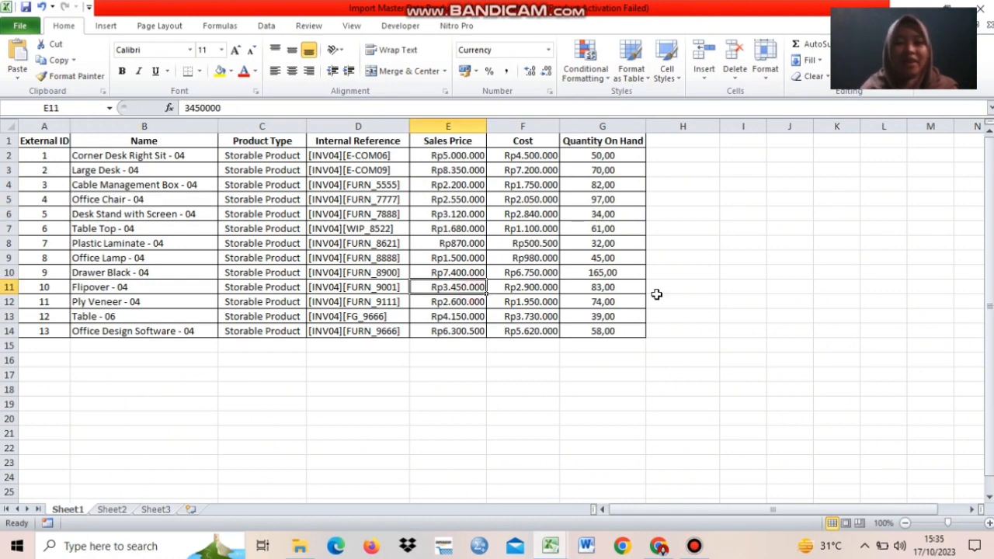
pyautogui.click(657, 301)
pyautogui.click(658, 546)
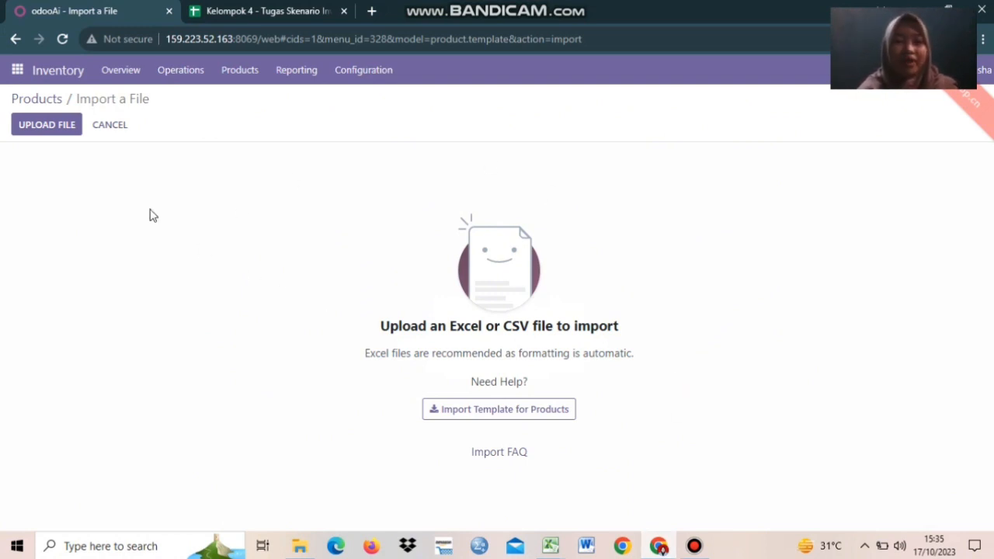
# Upload the Import Master Data Product - 04 file from the Downloads folder.
pyautogui.click(46, 125)
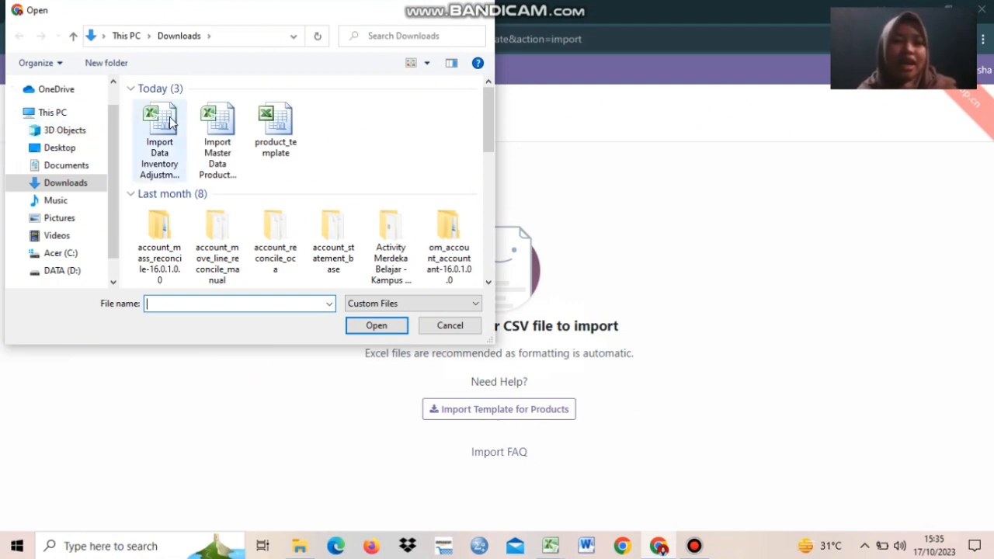
pyautogui.click(208, 169)
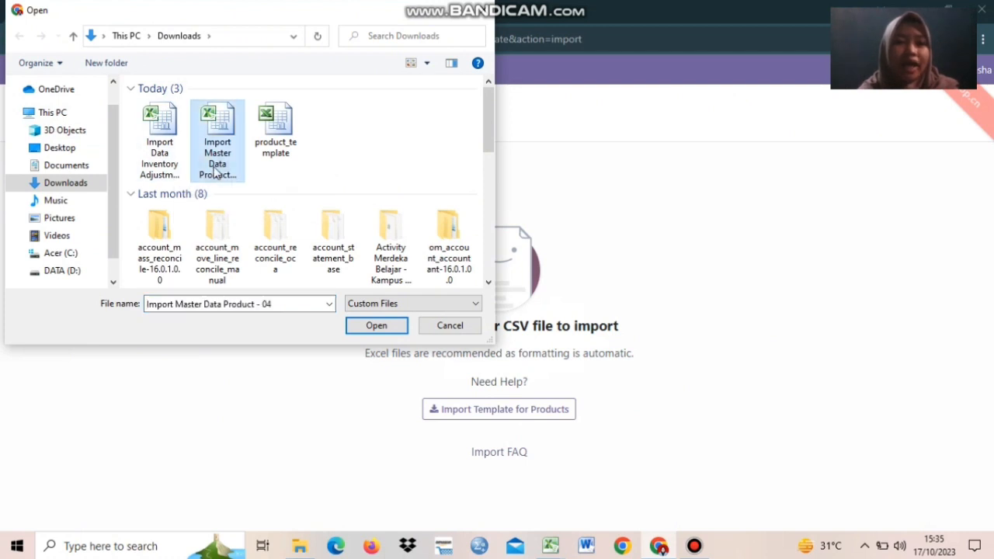
pyautogui.click(373, 329)
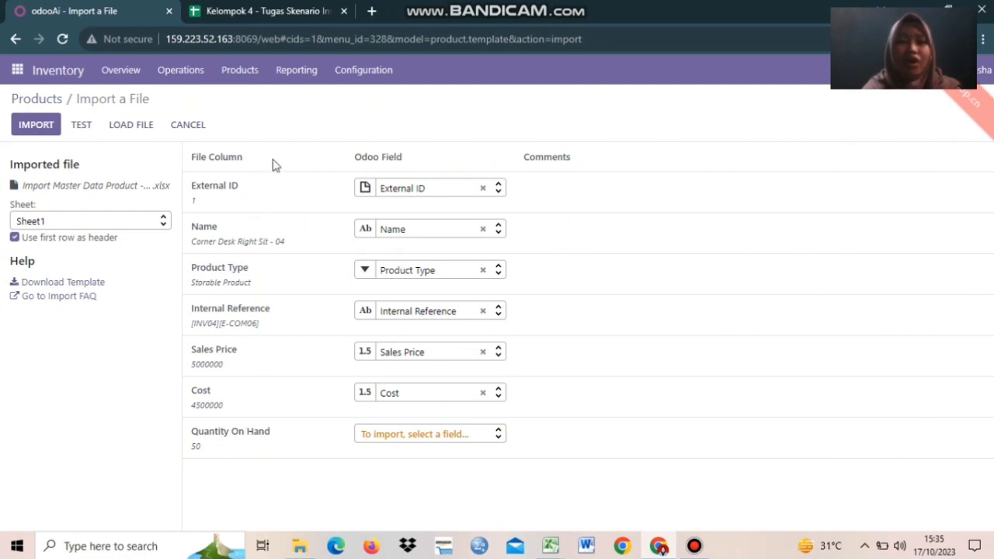
# Leave Quantity On Hand unmapped, test the import, then import the 13 products.
pyautogui.click(405, 440)
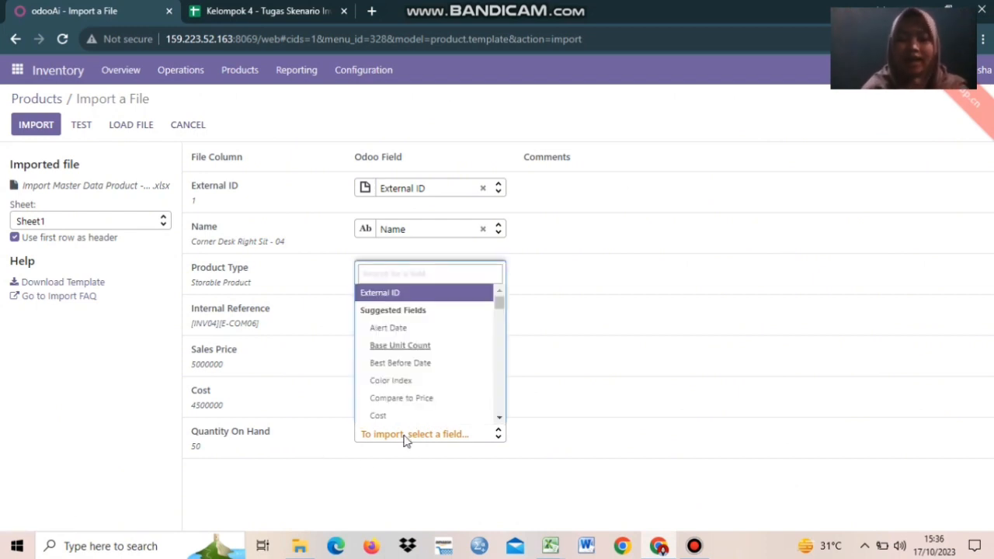
pyautogui.write('ob')
pyautogui.press('BackSpace')
pyautogui.write('n')
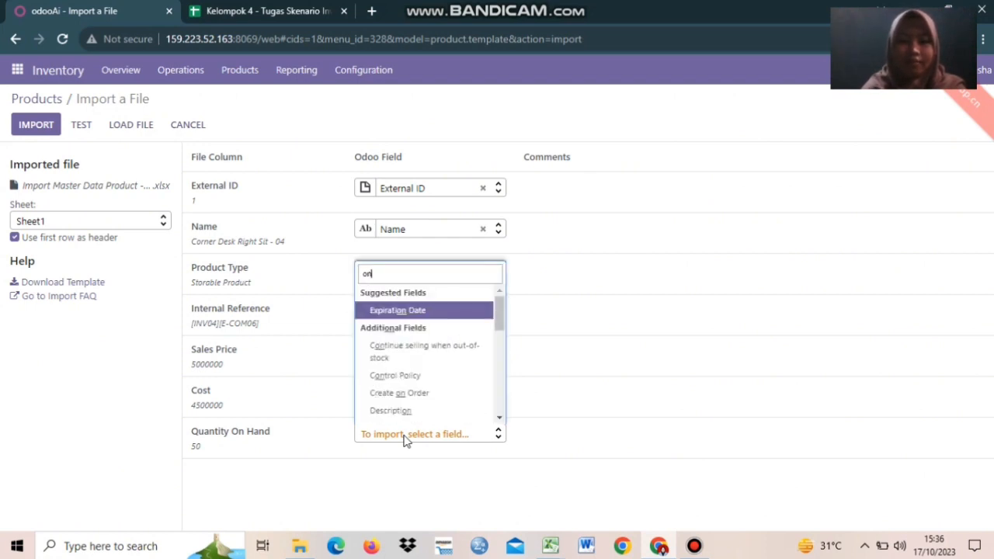
pyautogui.press('Down')
pyautogui.press('Down')
pyautogui.press('Down')
pyautogui.press('Down')
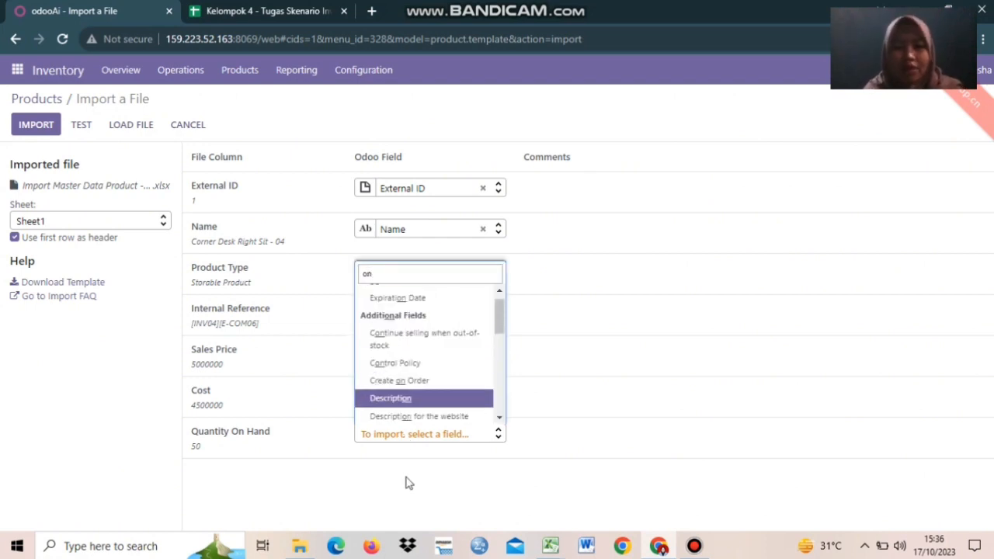
pyautogui.write('han')
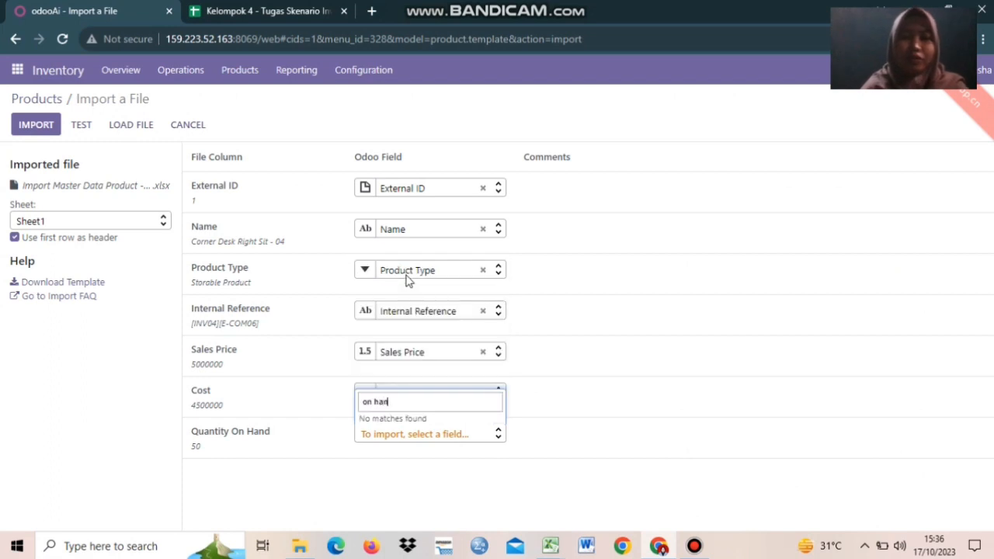
pyautogui.click(402, 487)
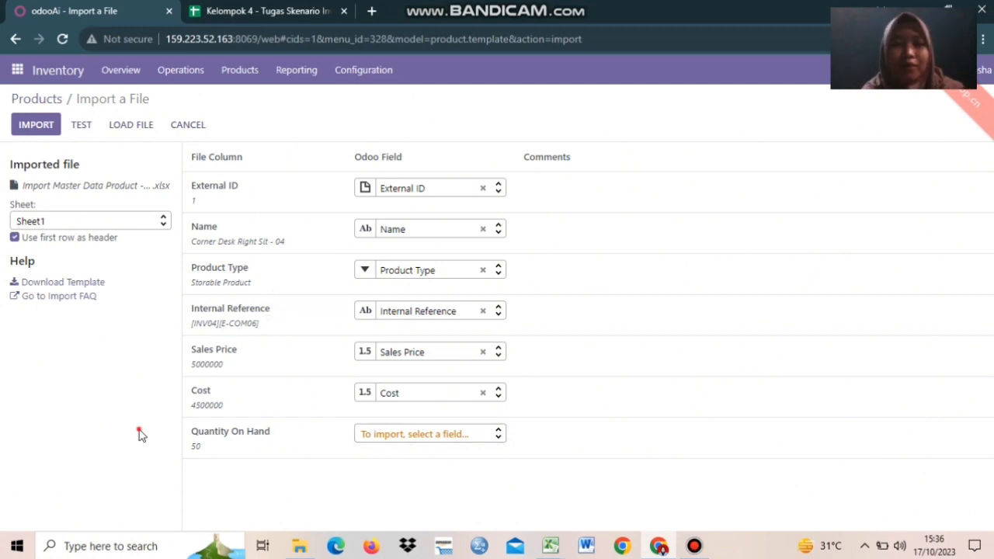
pyautogui.click(87, 126)
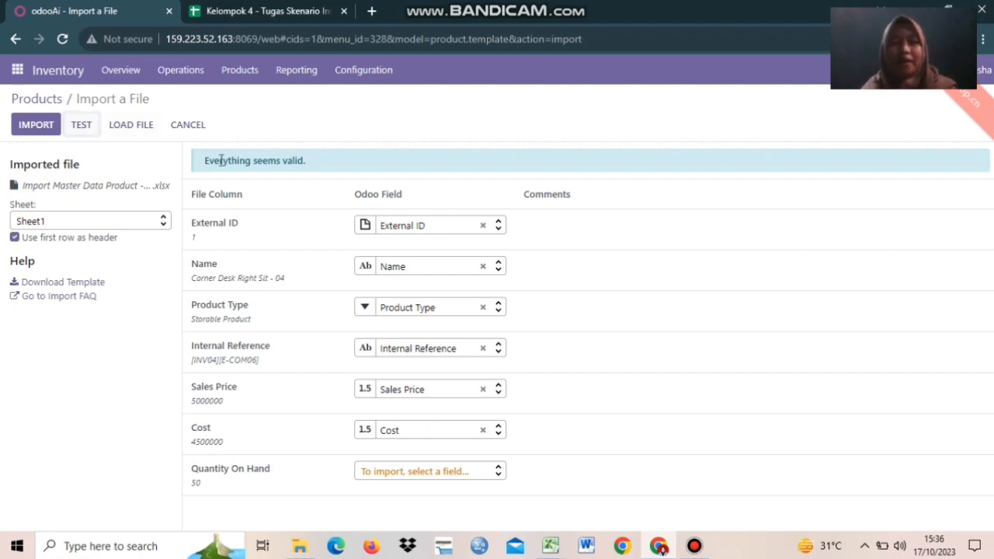
pyautogui.click(36, 126)
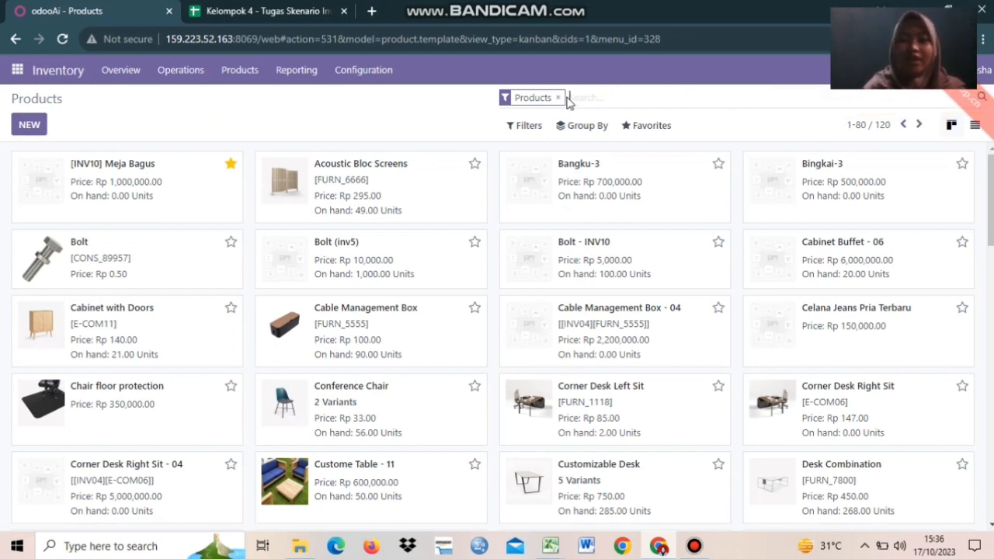
# Replace the Products filter with a search for inv04.
pyautogui.press('BackSpace')
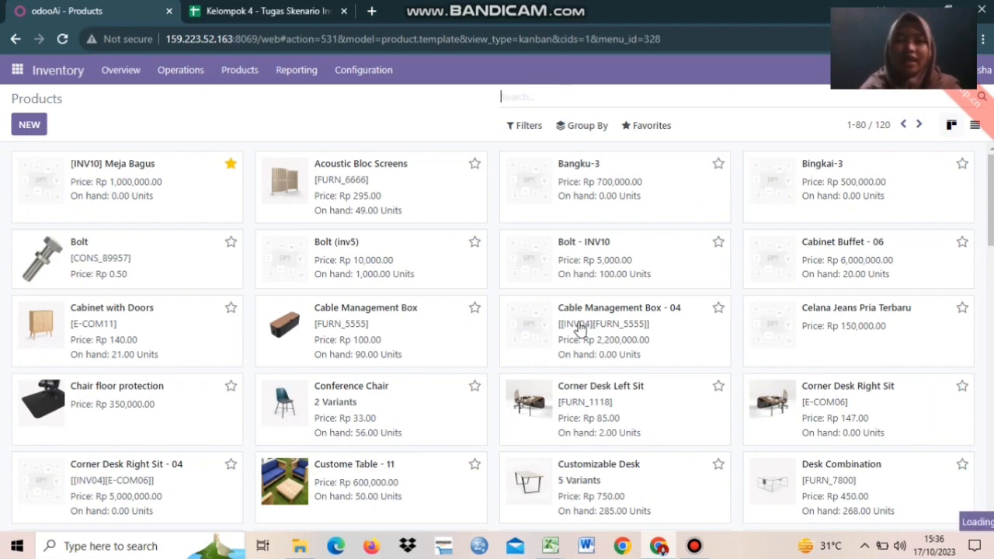
pyautogui.moveTo(549, 546)
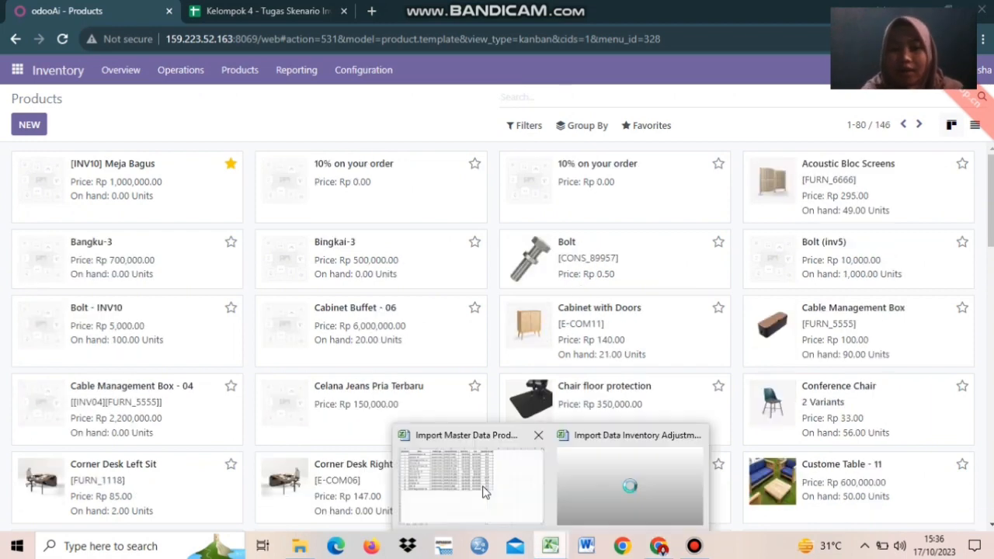
pyautogui.moveTo(485, 493)
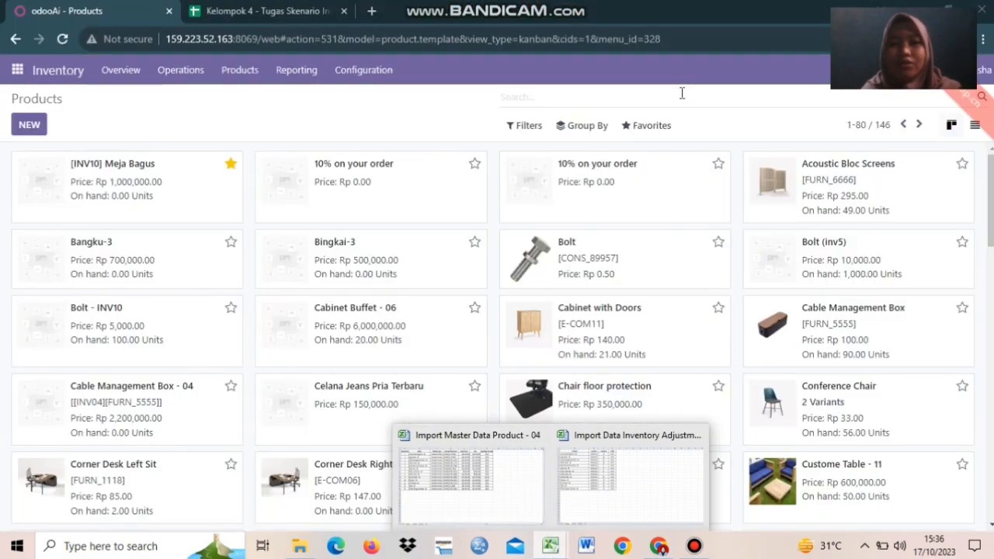
pyautogui.click(682, 93)
pyautogui.write('inv04')
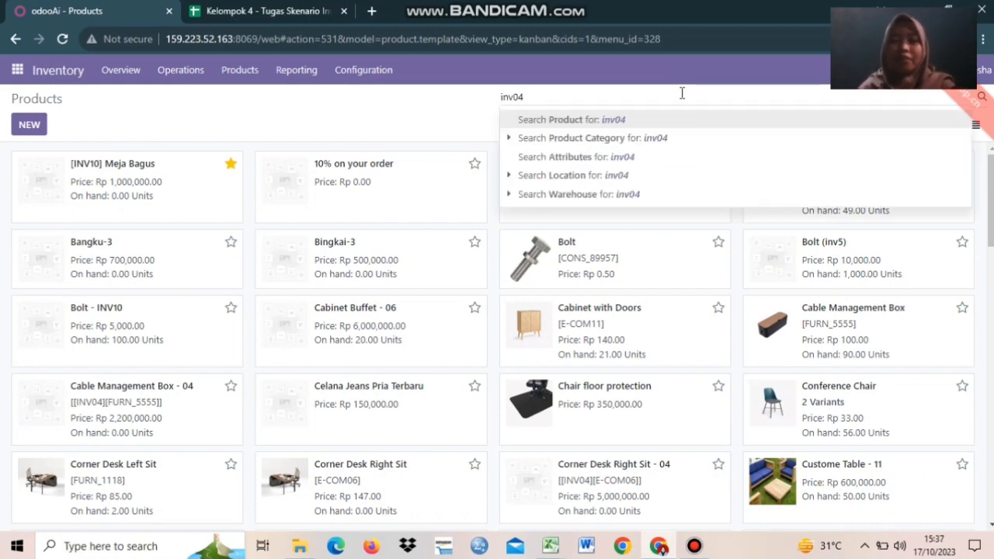
pyautogui.press('Return')
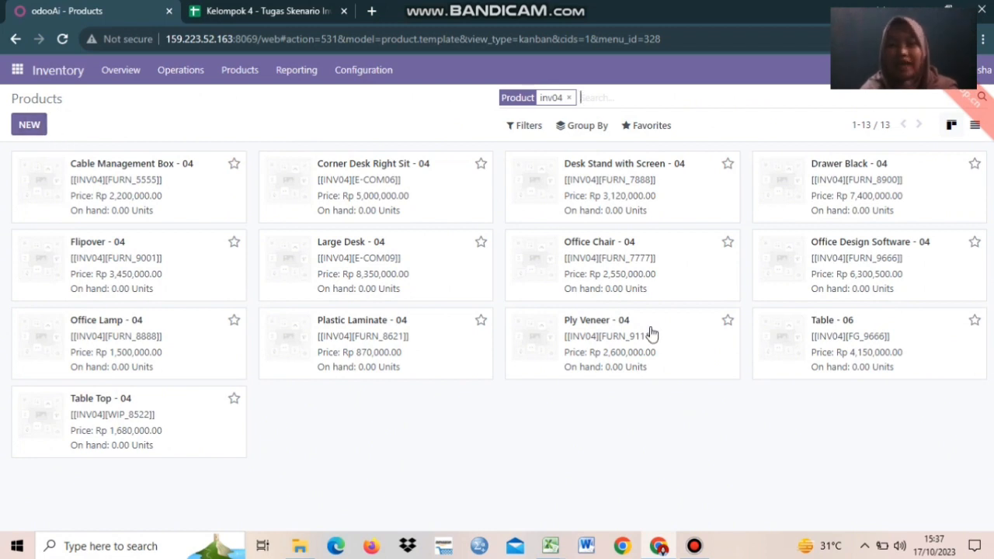
# Switch the inv04 products to List view with prices, costs and 0.00 on-hand quantities.
pyautogui.click(975, 125)
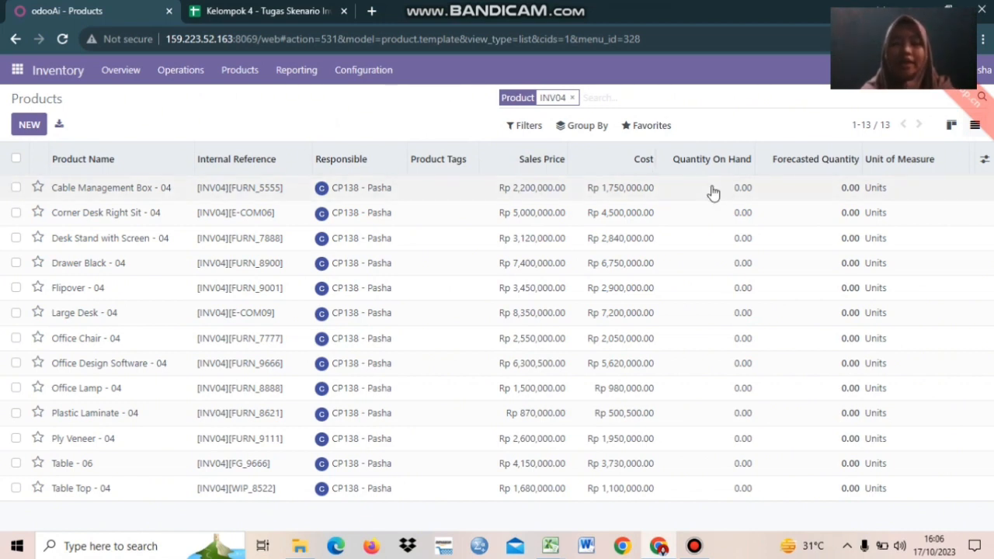
# Add a new on-hand line for Cable Management Box - 04 and apply a counted quantity of 50.
pyautogui.click(712, 192)
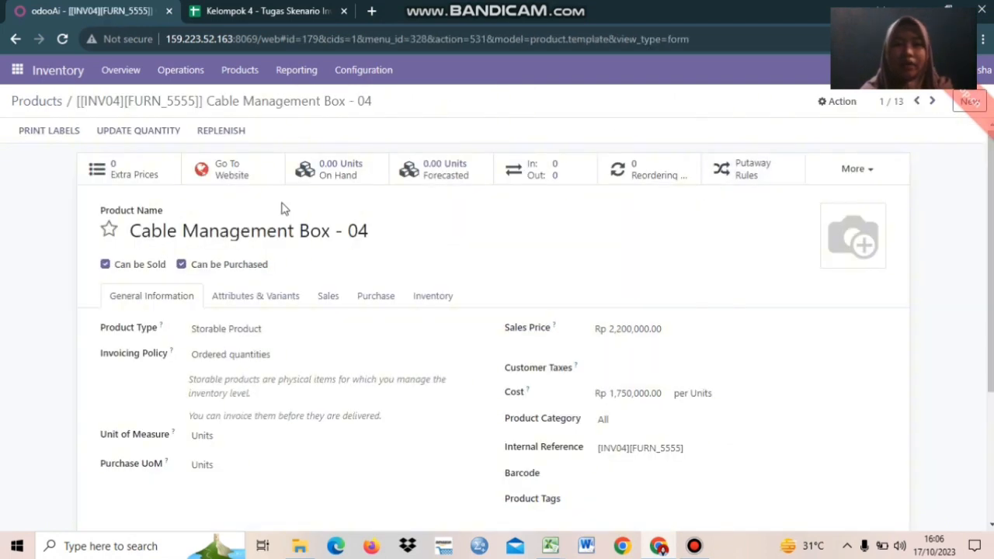
pyautogui.click(346, 168)
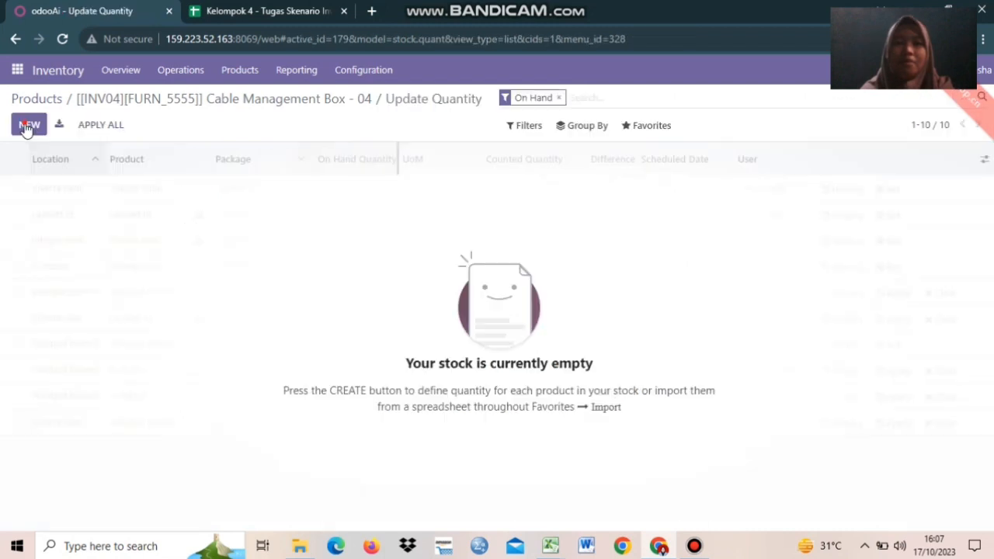
pyautogui.click(28, 126)
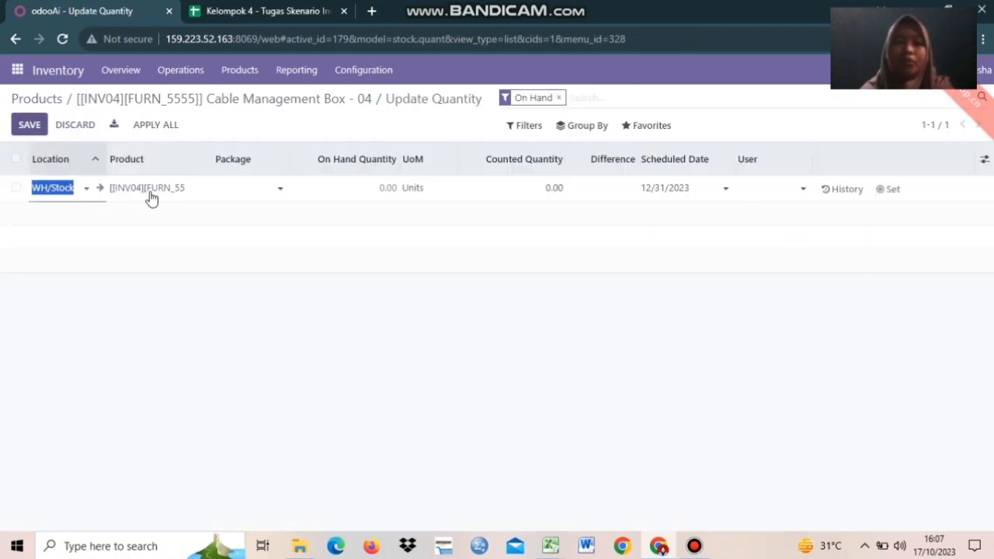
pyautogui.click(495, 191)
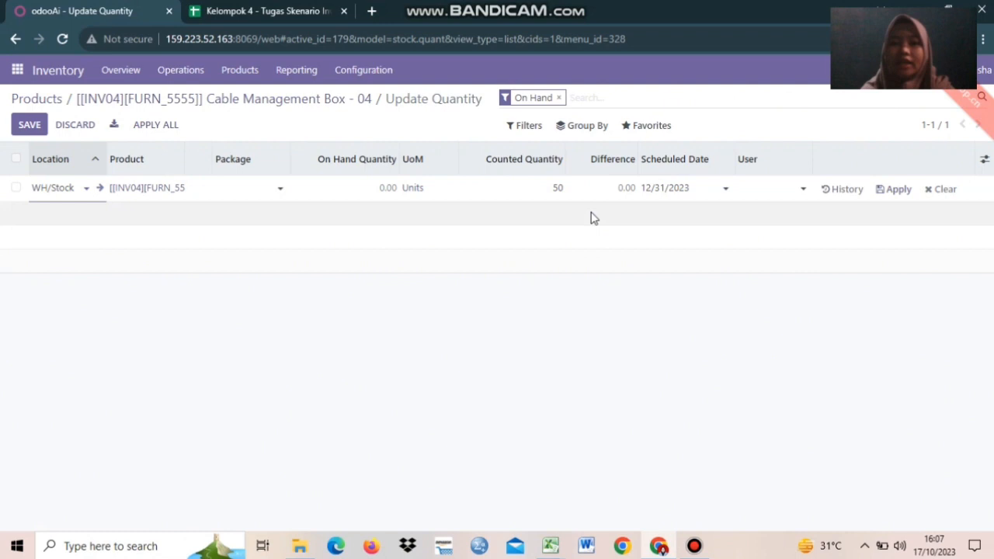
pyautogui.click(893, 190)
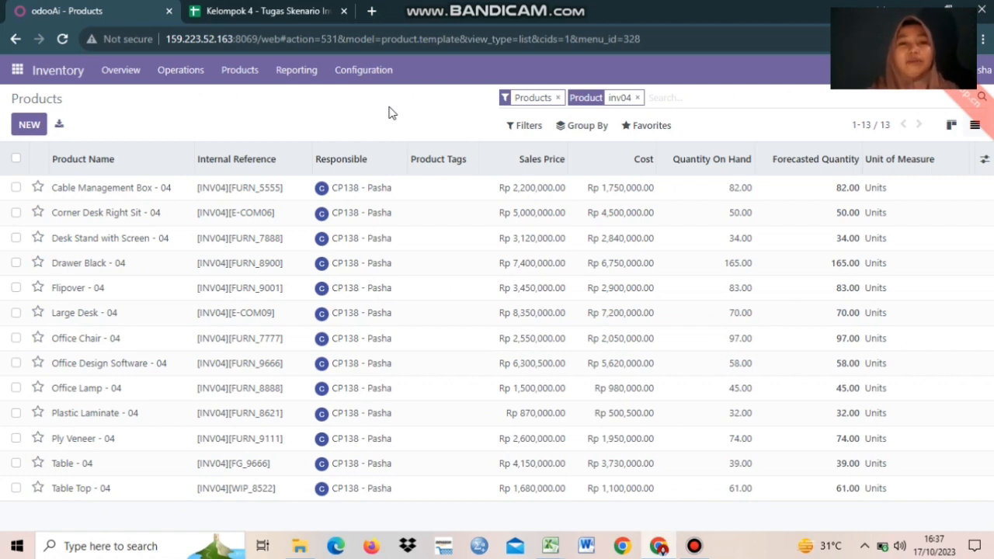
# Open the Inventory Adjustments list, leave the Bolt - INV10 count unchanged, and open the Favorites menu.
pyautogui.click(181, 77)
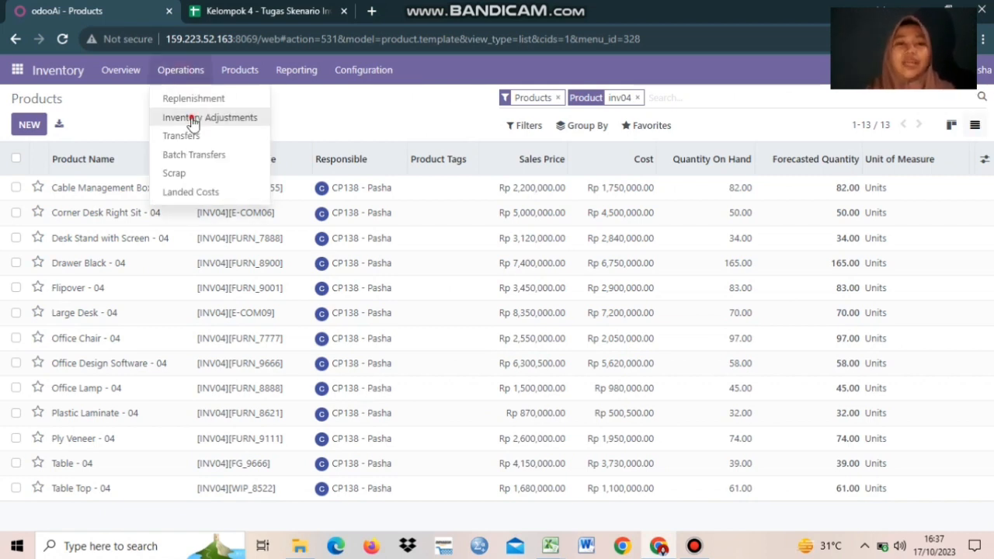
pyautogui.click(194, 120)
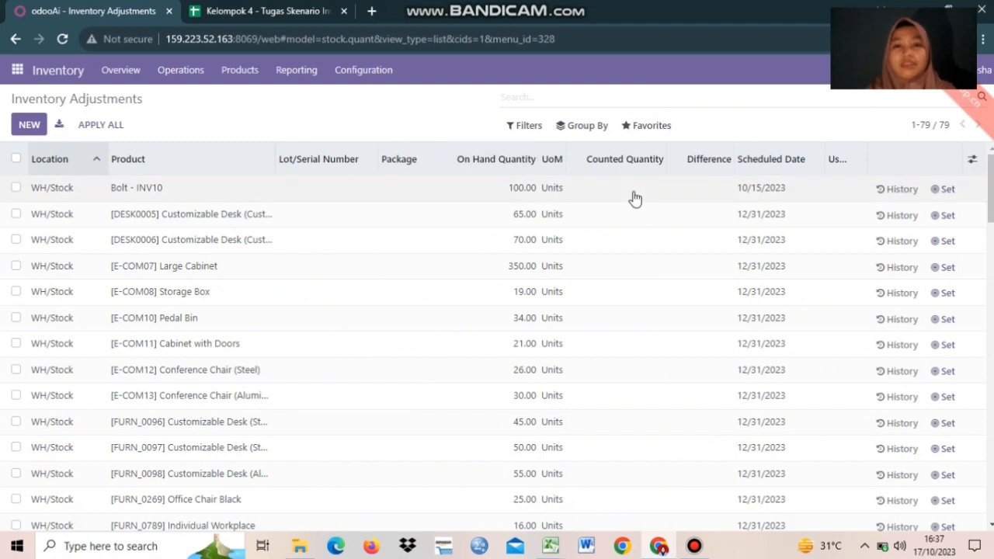
pyautogui.click(662, 192)
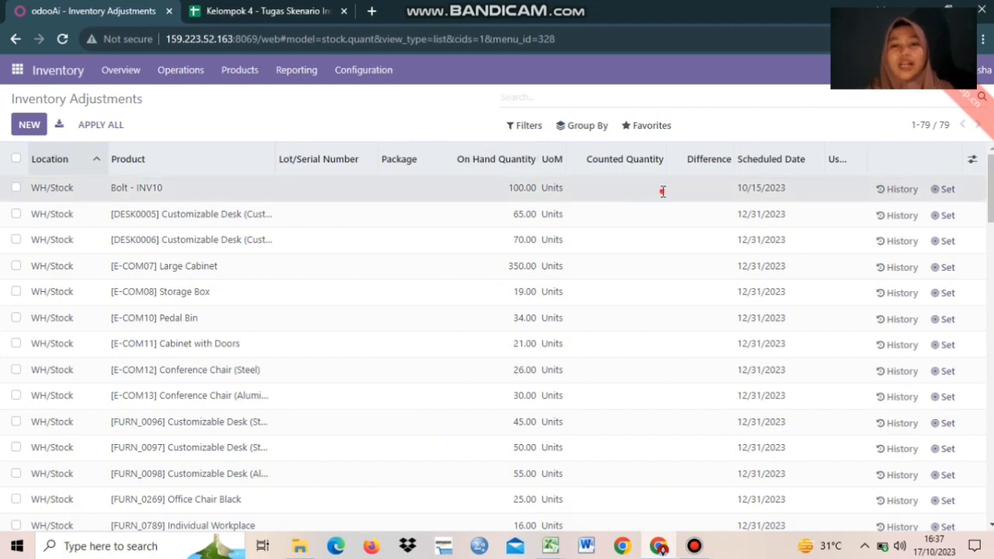
pyautogui.doubleClick(642, 185)
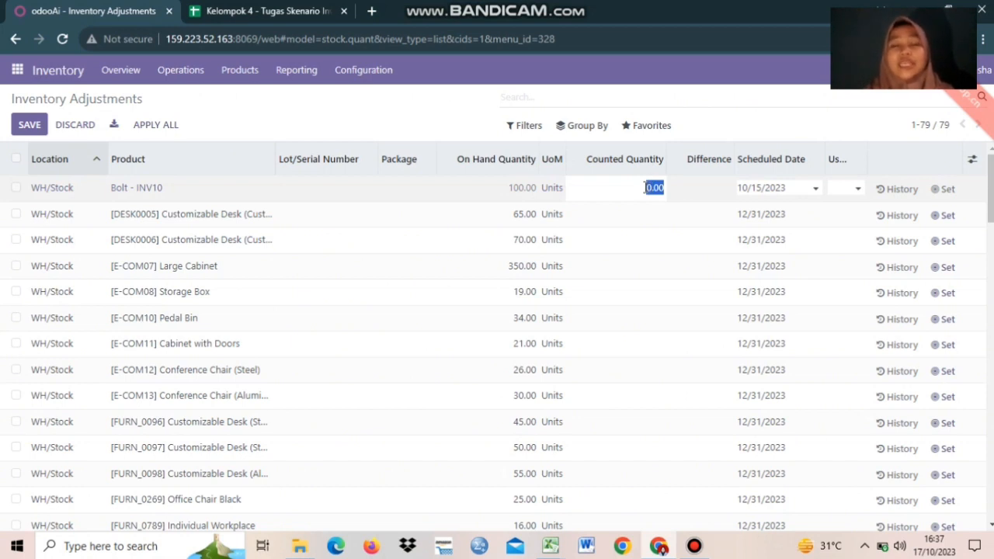
pyautogui.click(325, 122)
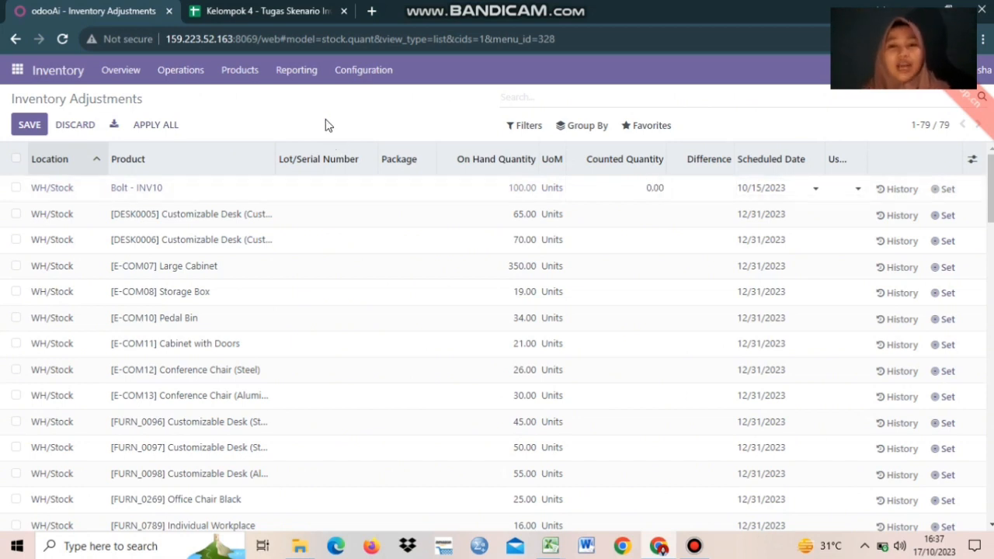
pyautogui.click(644, 131)
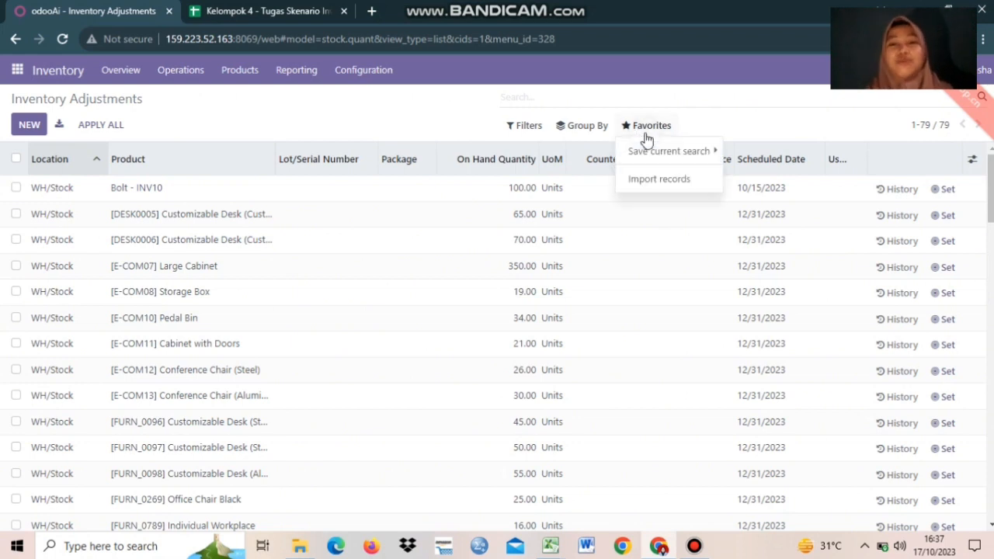
# Open the adjustments import page, check the 13-product INV04 sheet in Excel, and return to Odoo.
pyautogui.click(668, 184)
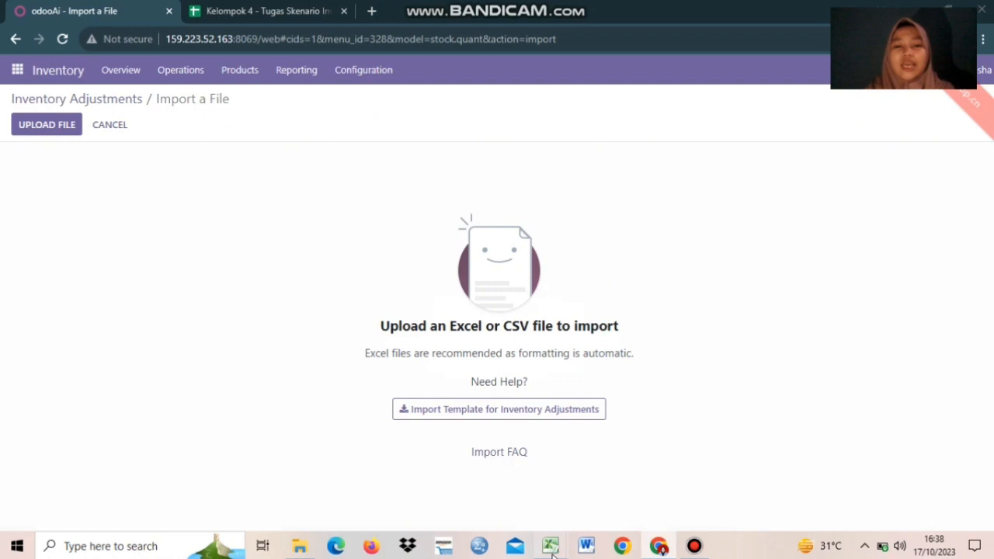
pyautogui.moveTo(552, 548)
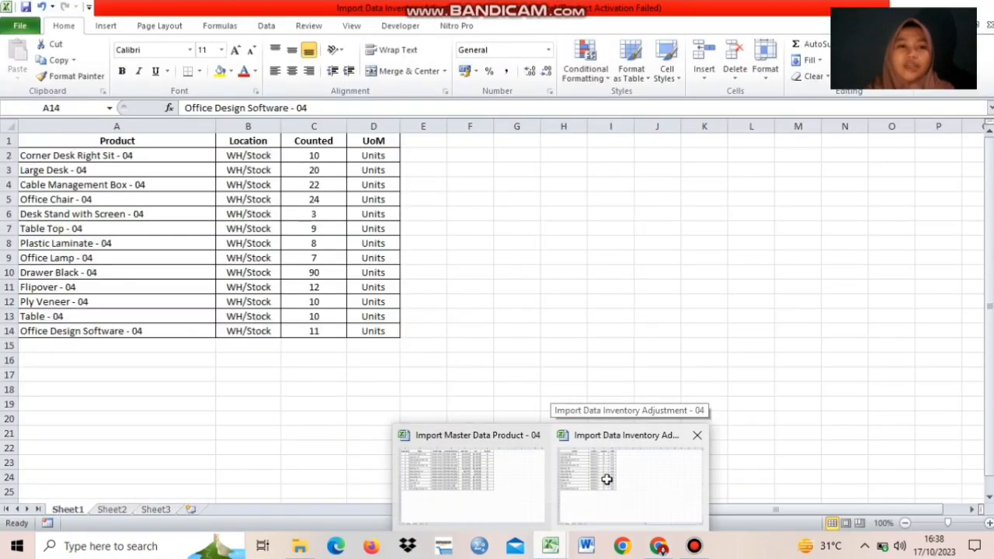
pyautogui.click(606, 480)
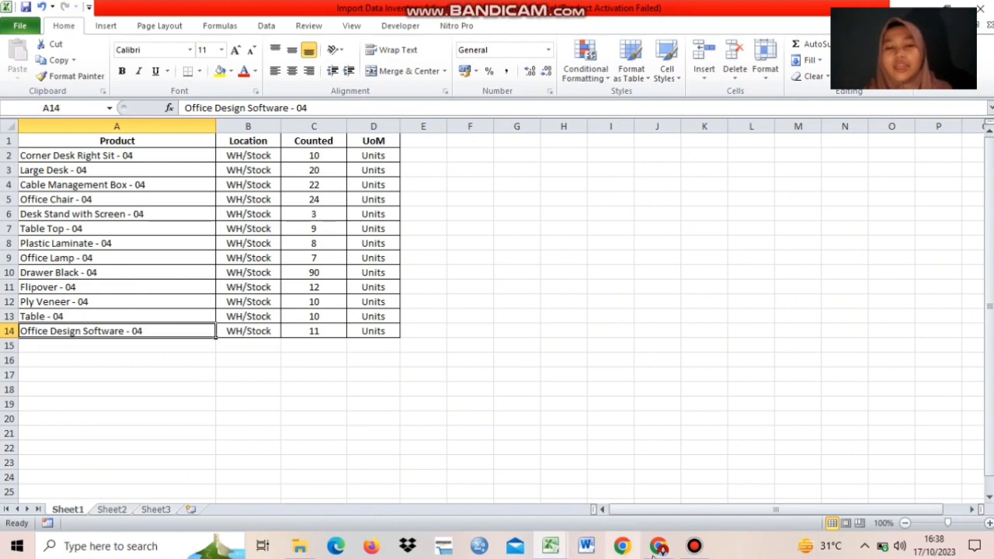
pyautogui.hotkey('alt', 'Tab')
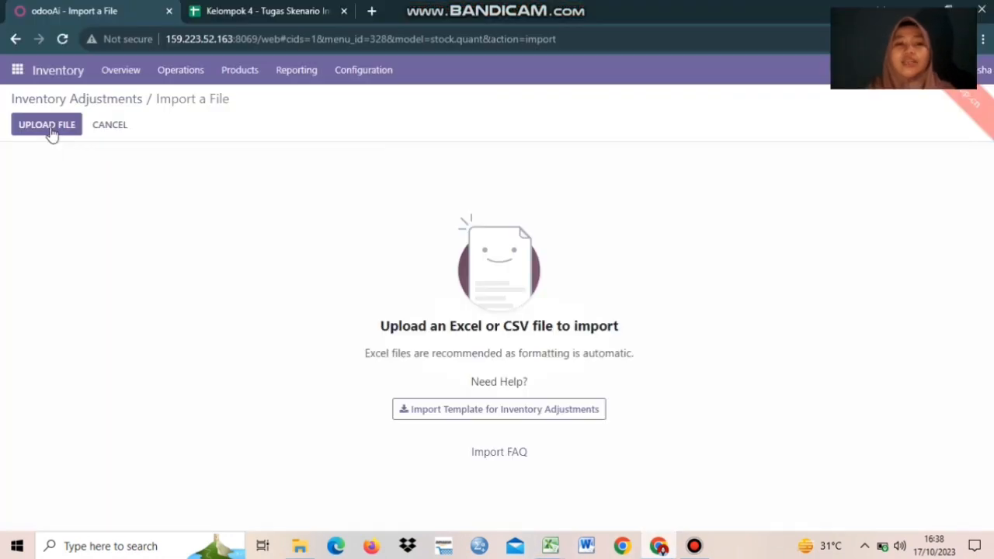
# Upload the 'Import Data Inventory Adjustment - 04' spreadsheet to the import page.
pyautogui.click(48, 131)
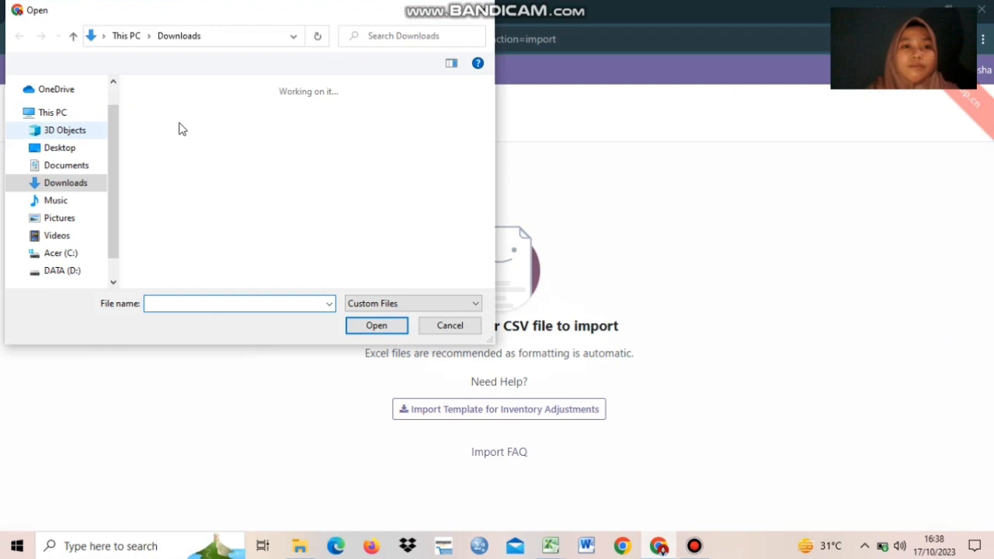
pyautogui.click(377, 325)
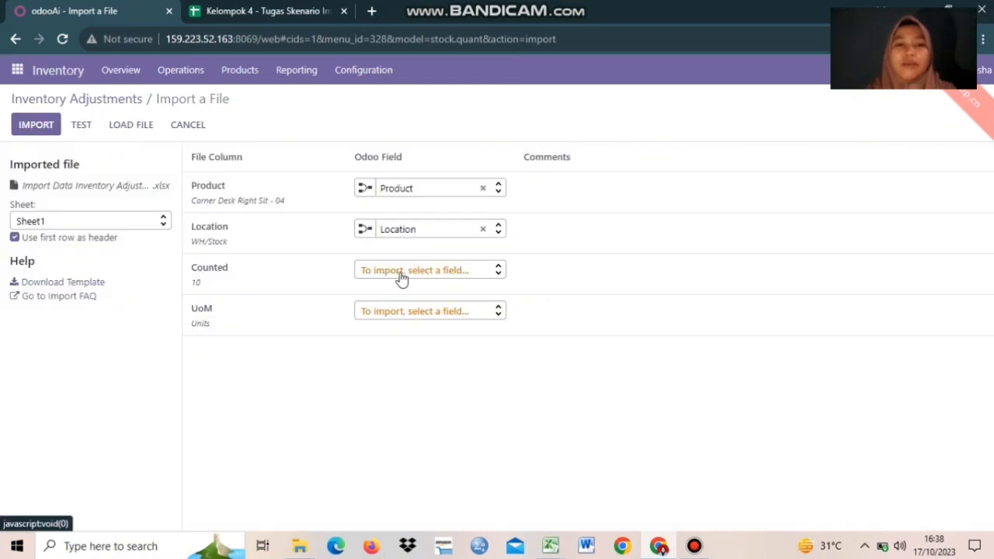
# Map the Counted column to Counted Quantity, leaving the UoM column unmapped.
pyautogui.click(401, 277)
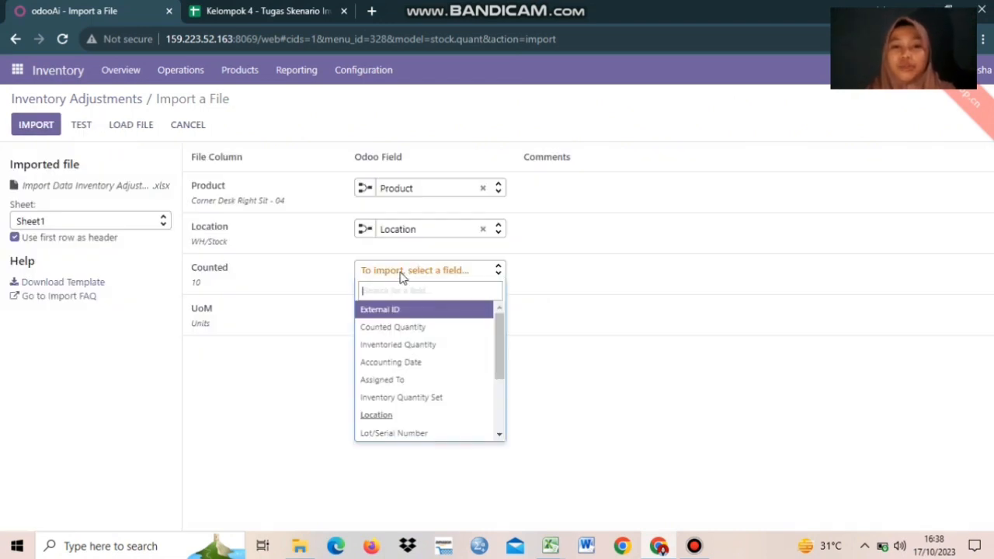
pyautogui.click(393, 330)
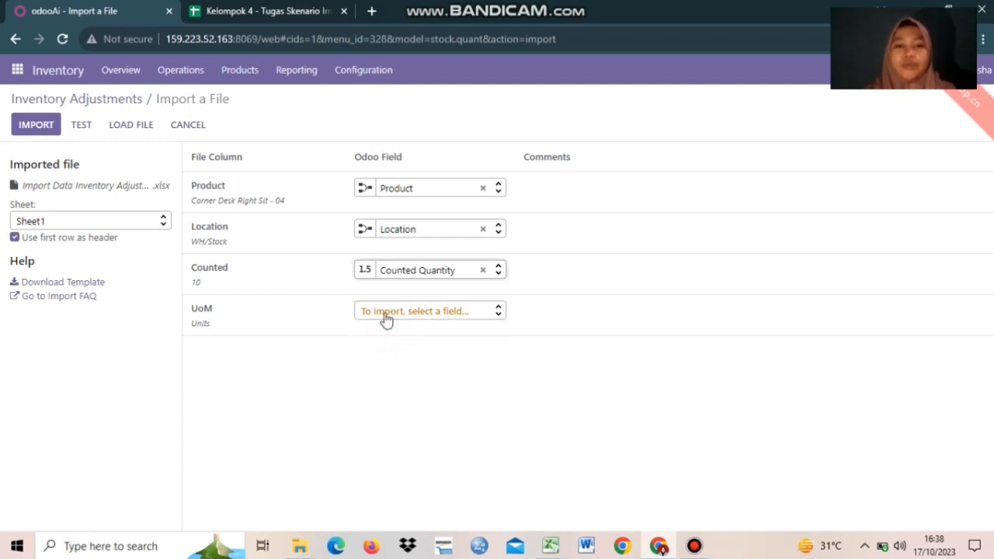
pyautogui.click(386, 314)
pyautogui.write('uom')
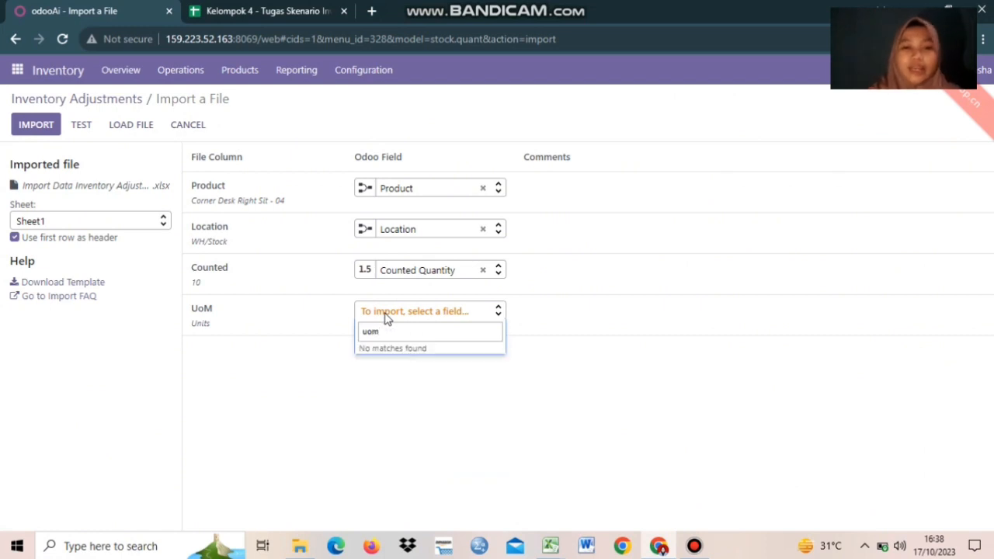
pyautogui.click(379, 427)
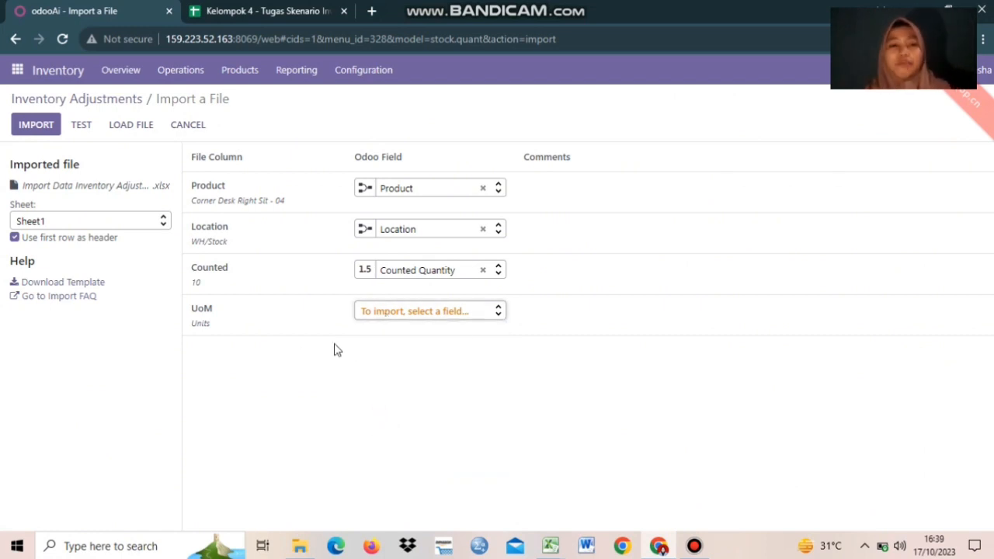
# Test the mapping and import the 13 counted adjustment records.
pyautogui.moveTo(210, 206)
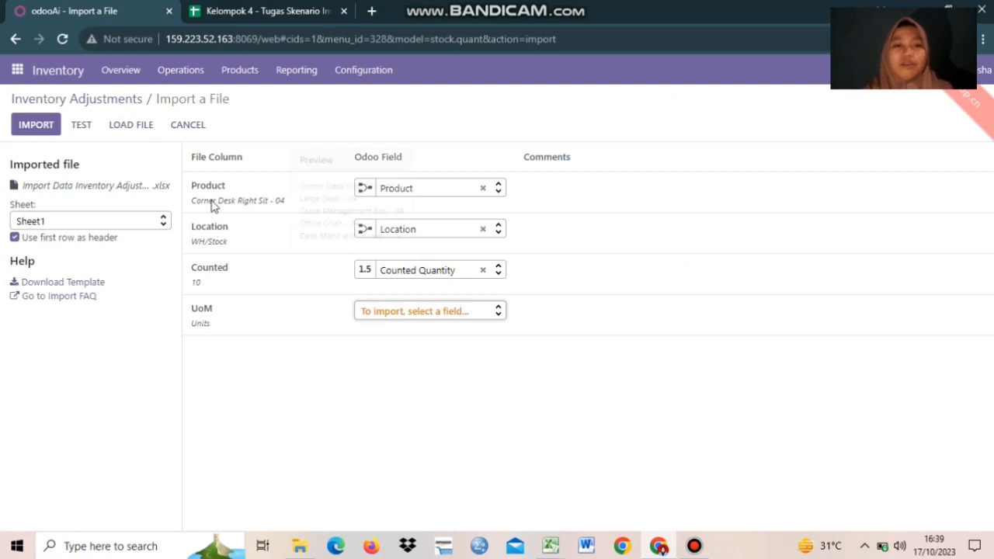
pyautogui.click(82, 126)
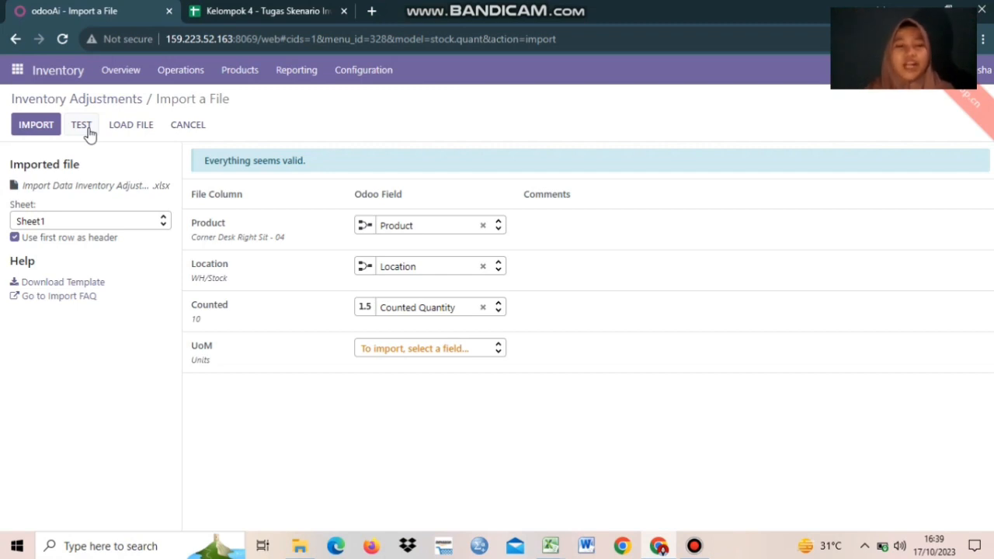
pyautogui.click(89, 134)
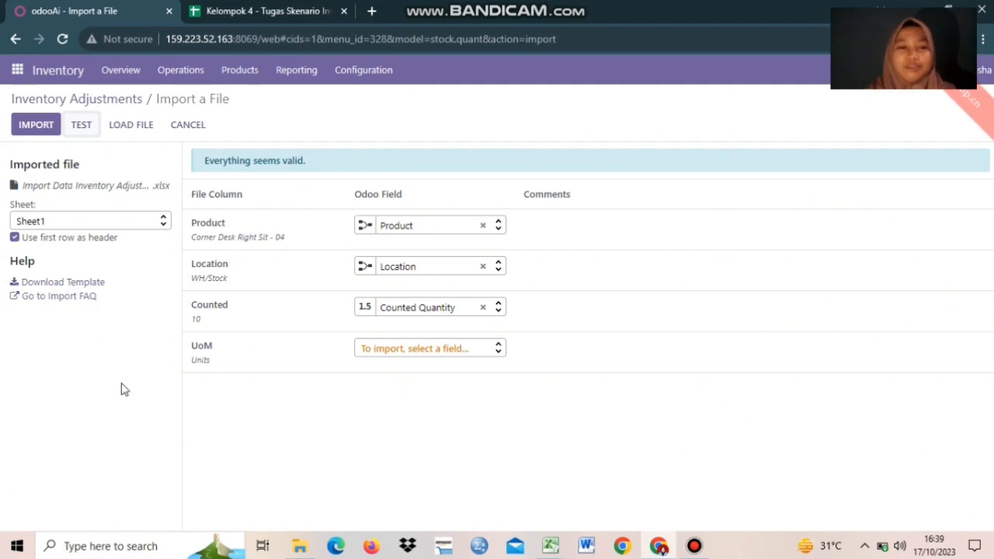
pyautogui.click(49, 125)
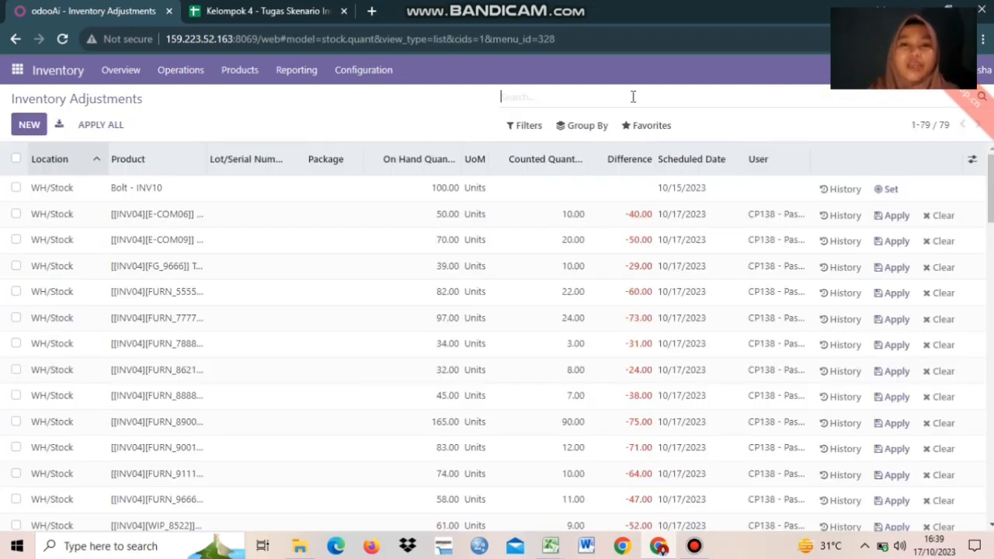
# Search 'inv04' to show only the 13 INV04 counted adjustment lines.
pyautogui.write('inv04')
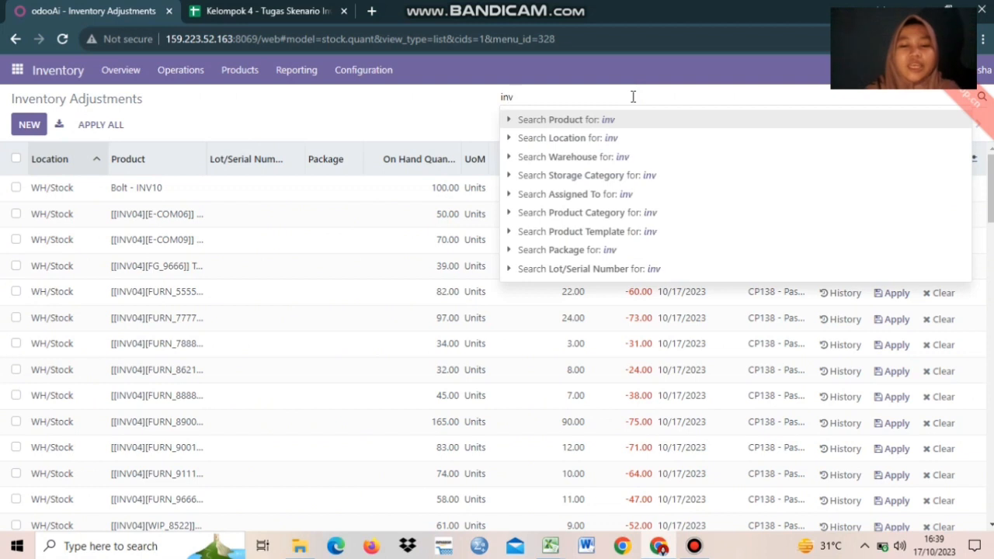
pyautogui.press('Return')
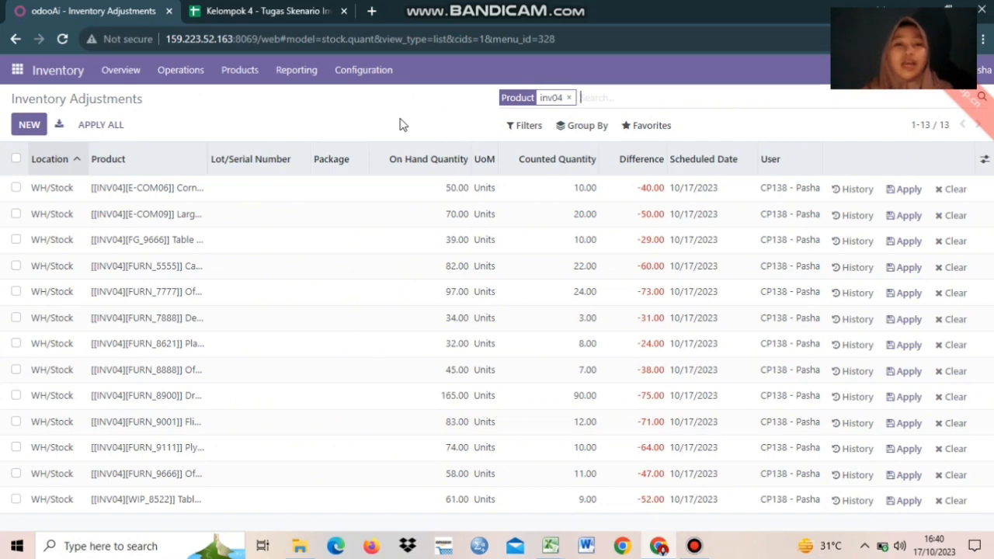
pyautogui.click(223, 5)
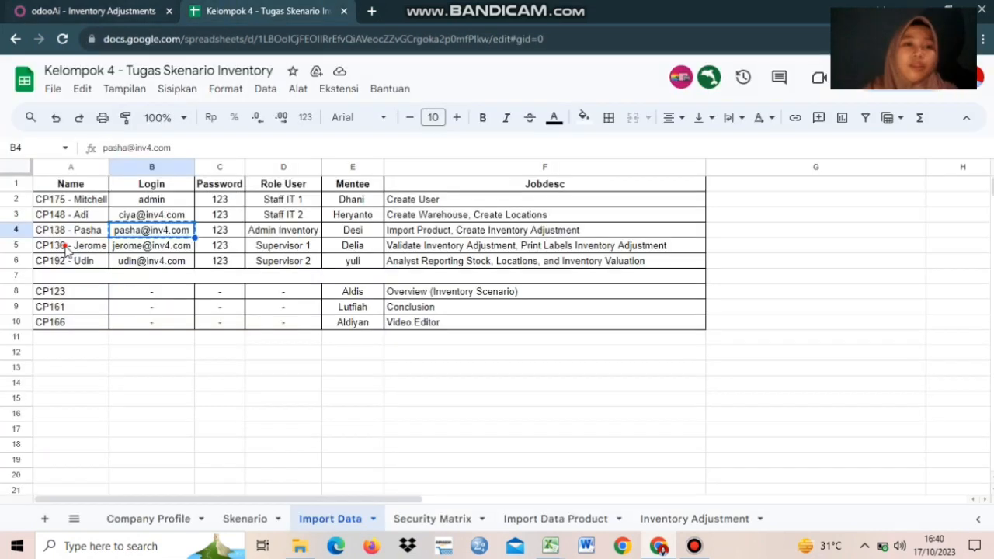
pyautogui.click(66, 247)
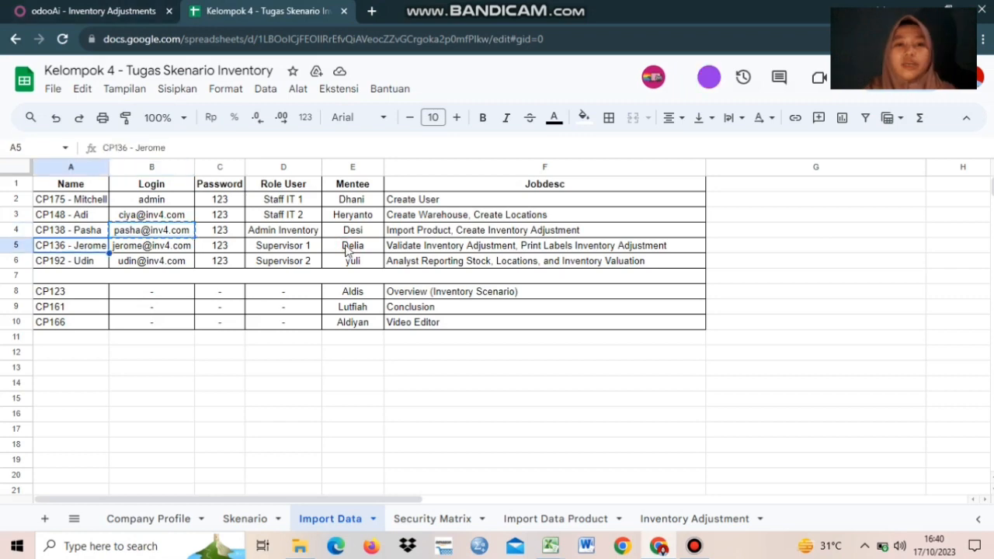
pyautogui.hotkey('ctrl', 'Tab')
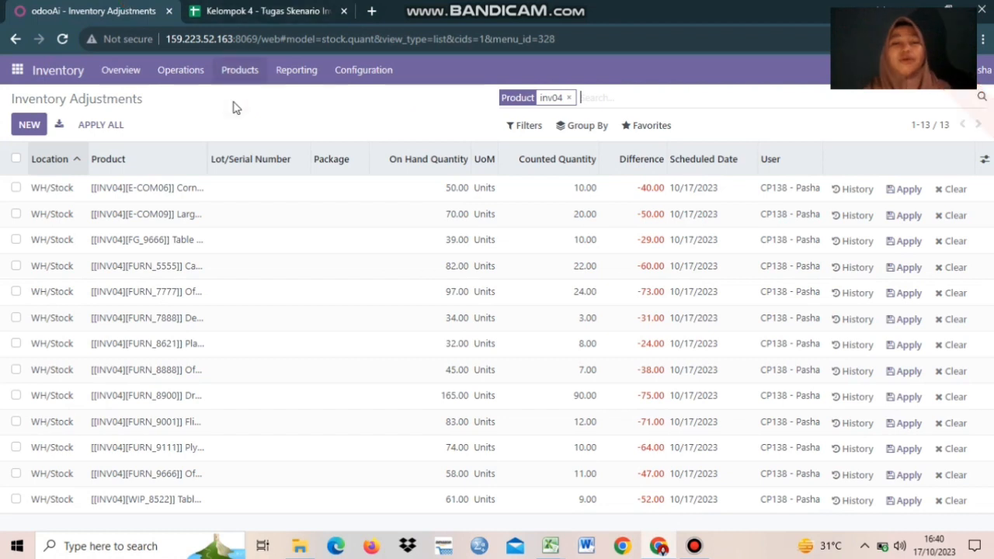
pyautogui.click(227, 5)
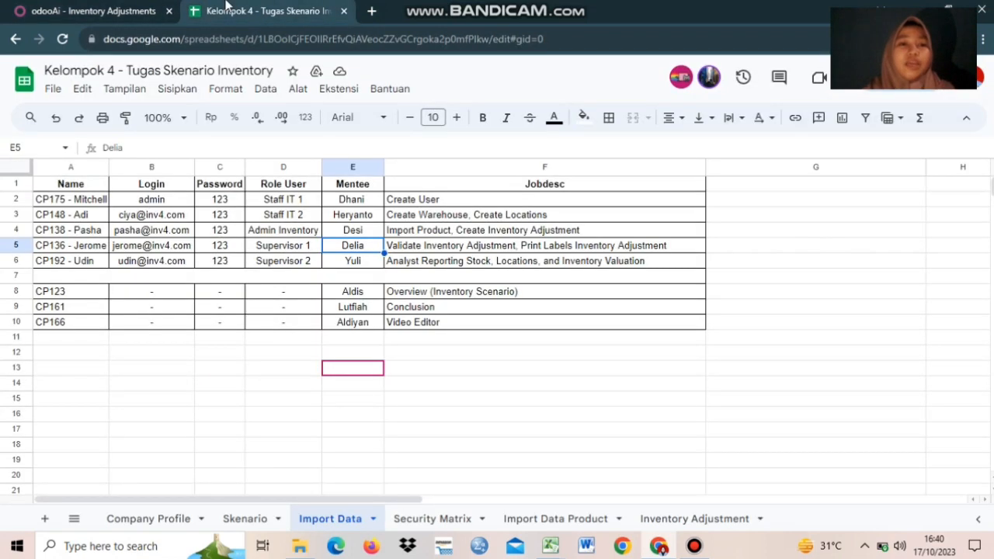
pyautogui.click(101, 11)
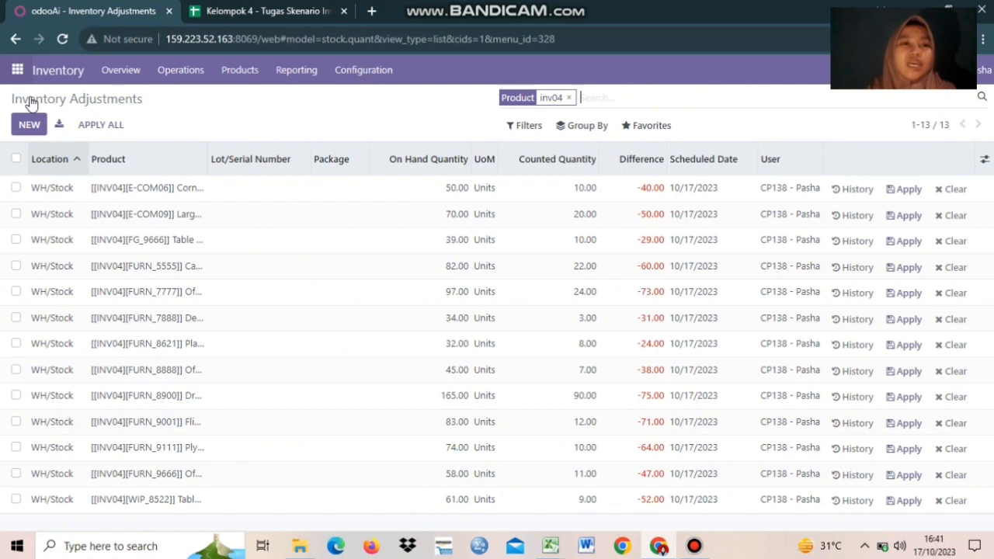
pyautogui.click(18, 70)
pyautogui.click(30, 98)
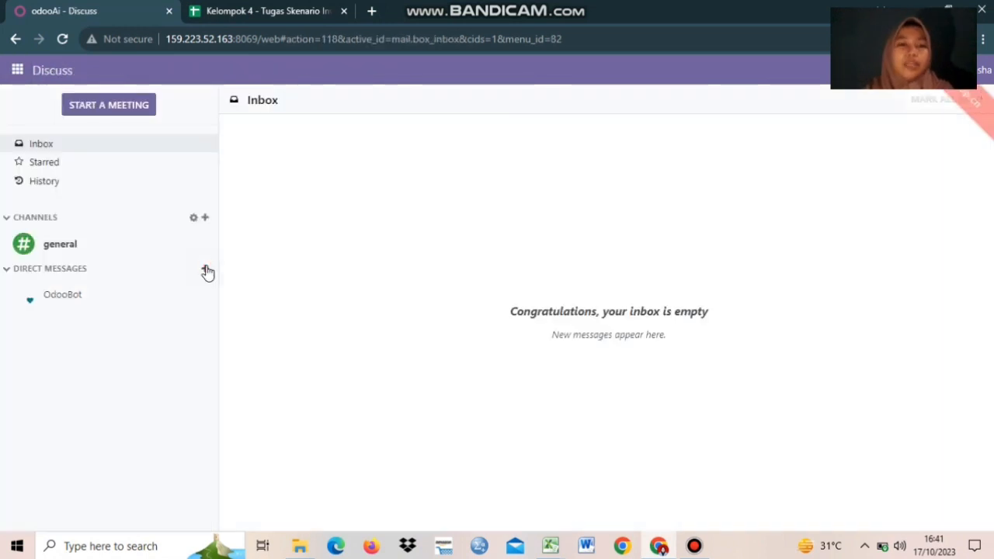
# Start a direct message conversation with the supervisor user.
pyautogui.click(205, 268)
pyautogui.write('cp1')
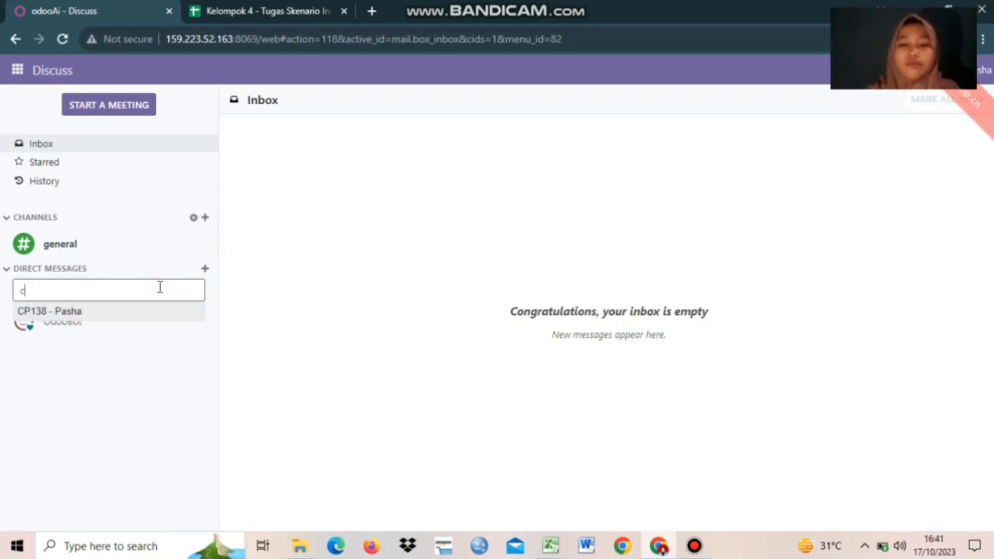
pyautogui.press('BackSpace')
pyautogui.press('BackSpace')
pyautogui.press('BackSpace')
pyautogui.write('jerome')
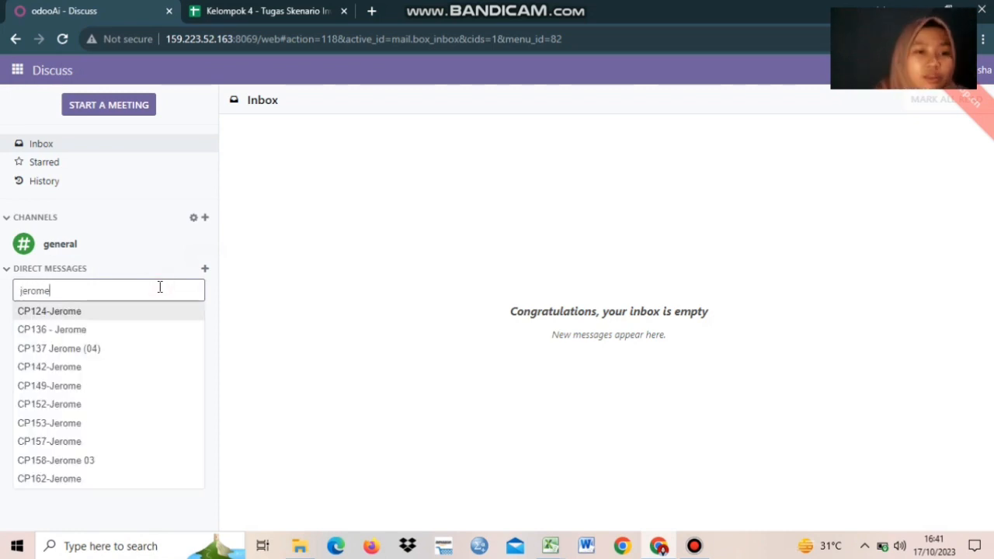
pyautogui.press('BackSpace')
pyautogui.press('BackSpace')
pyautogui.press('BackSpace')
pyautogui.press('BackSpace')
pyautogui.press('BackSpace')
pyautogui.press('BackSpace')
pyautogui.write('cp136')
pyautogui.press('Return')
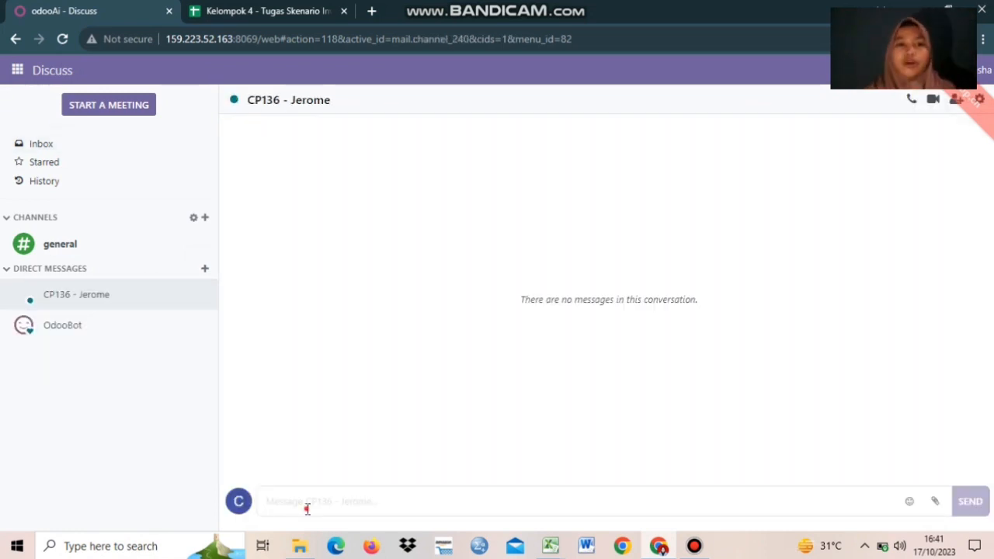
# Send a message saying the Inventory Adjustment is done and asking the supervisor to validate it.
pyautogui.write('Saya sudah melakuk')
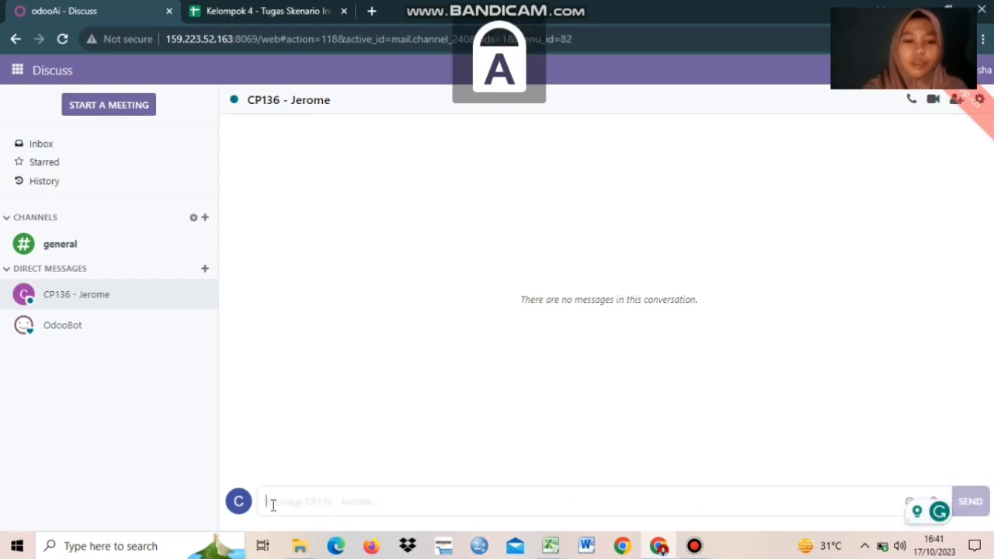
pyautogui.write('an transaksi Inventory A')
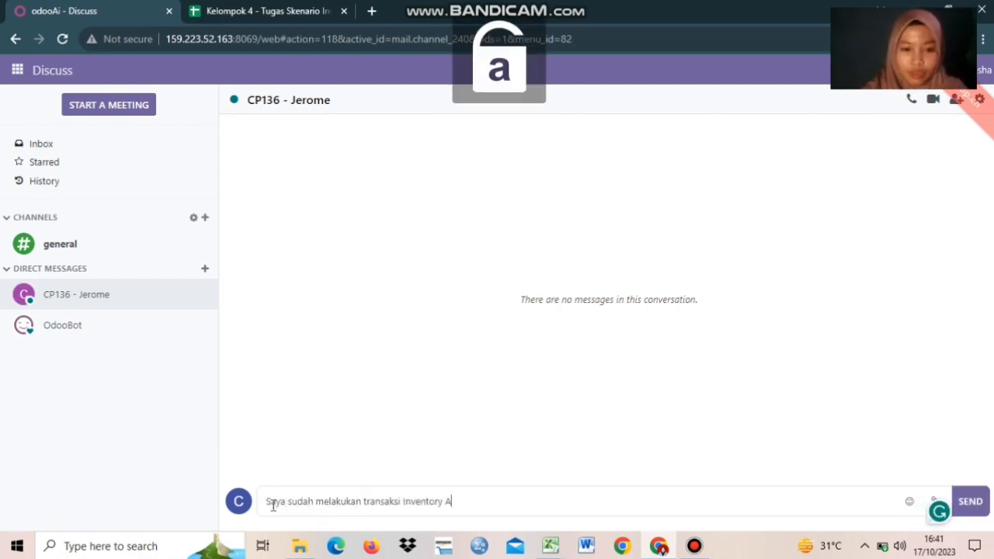
pyautogui.write('djustment, tolong lakukan validate atas transaksi ')
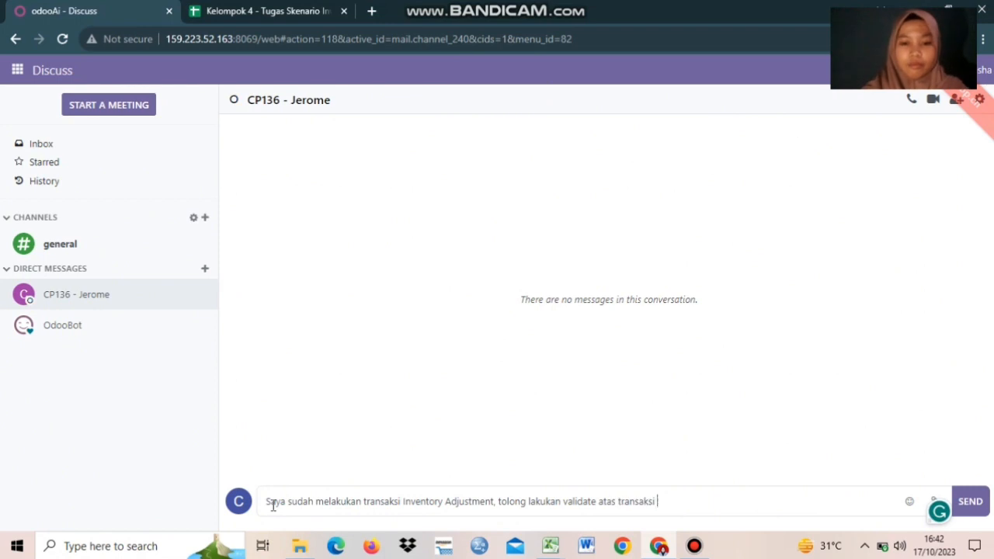
pyautogui.write('tersebut')
pyautogui.press('BackSpace')
pyautogui.press('BackSpace')
pyautogui.write('ut')
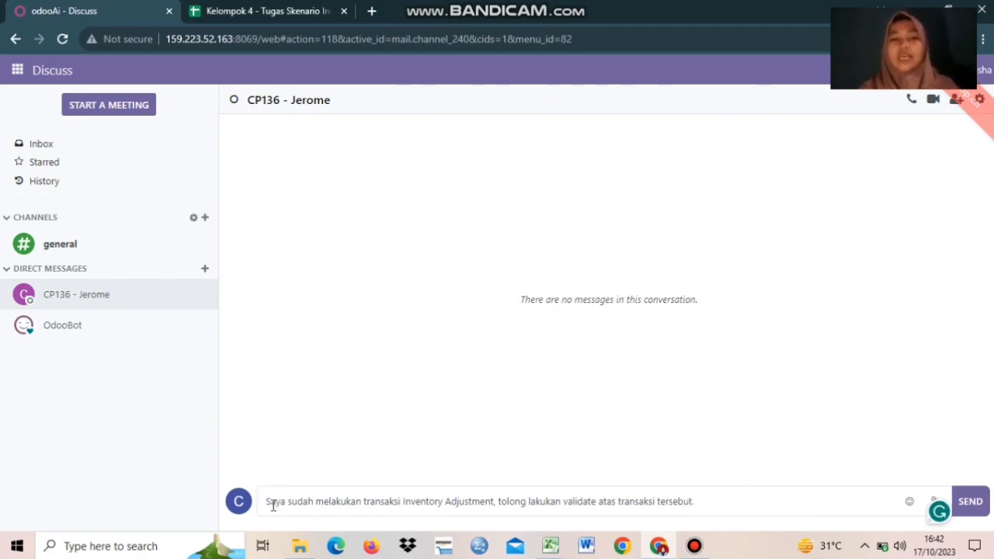
pyautogui.write('.')
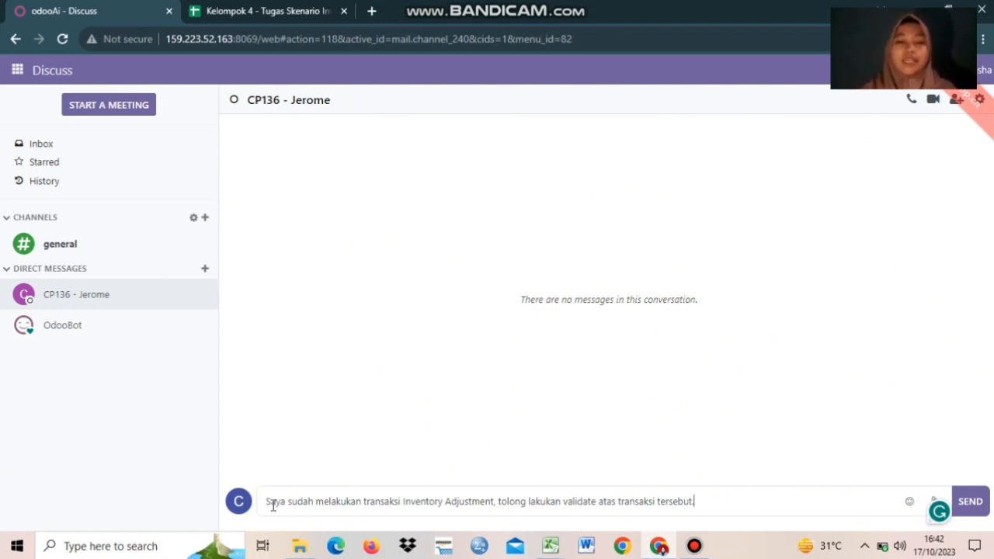
pyautogui.press('Return')
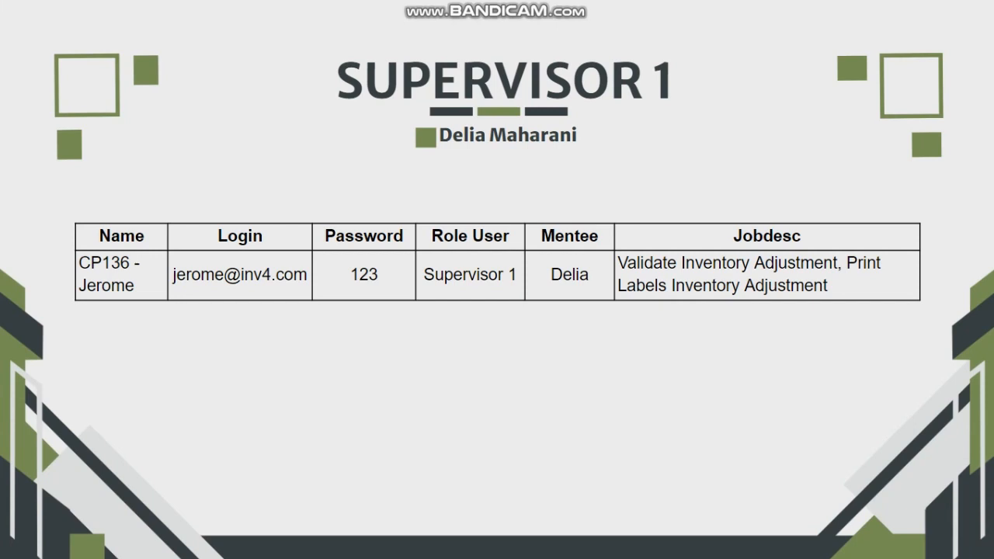
# Exit the Supervisor 1 slideshow to continue in Odoo as the supervisor.
pyautogui.press('Escape')
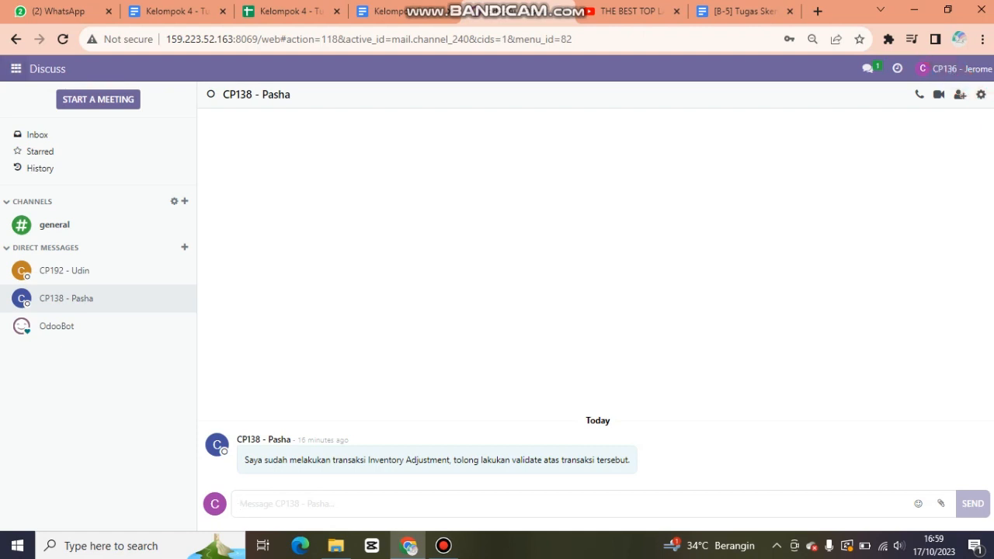
# Navigate through the Inventory app to Operations > Inventory Adjustments.
pyautogui.click(16, 68)
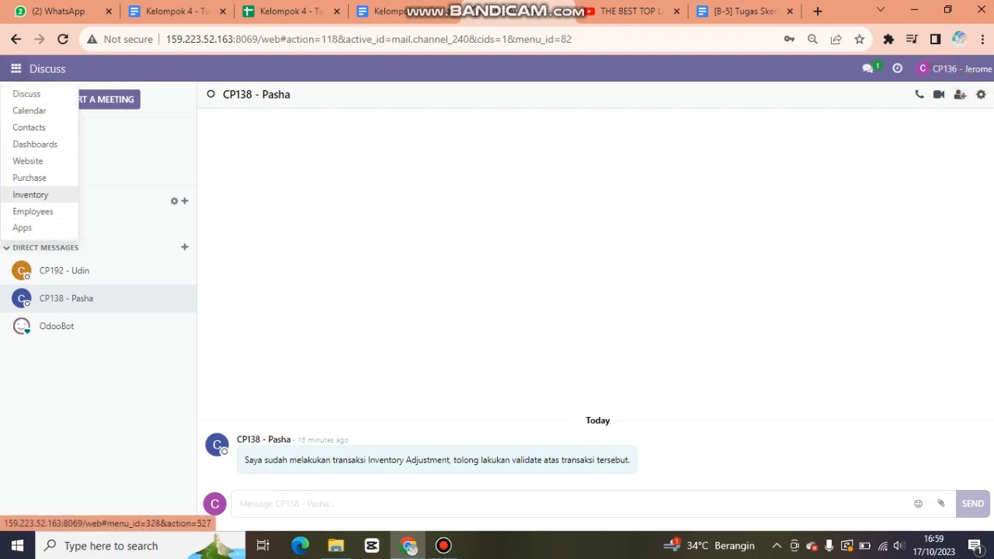
pyautogui.click(30, 194)
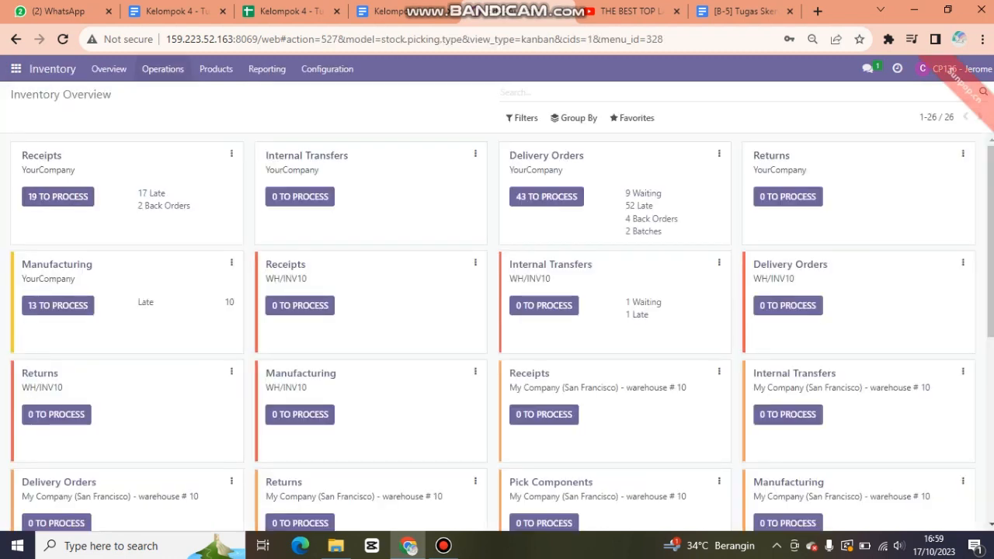
pyautogui.click(162, 68)
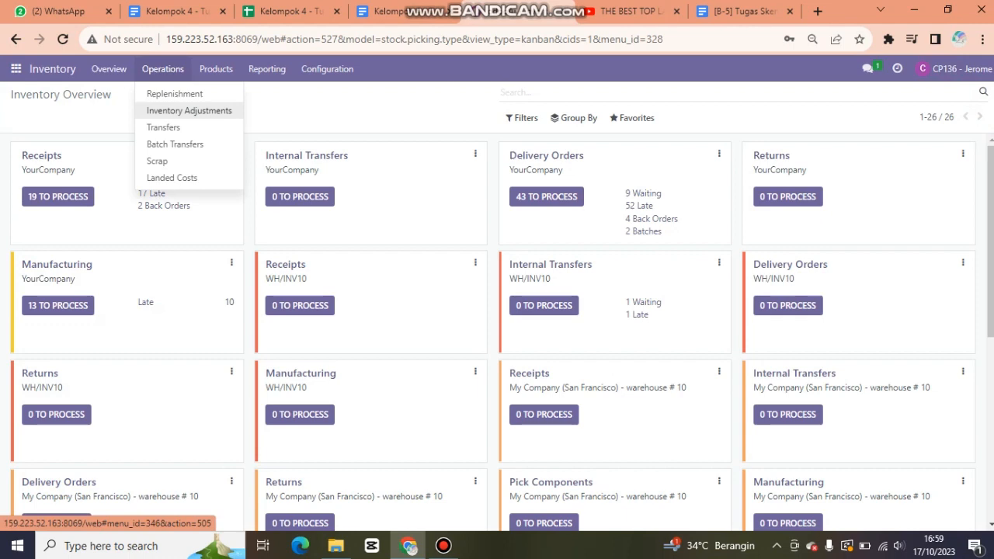
pyautogui.click(188, 110)
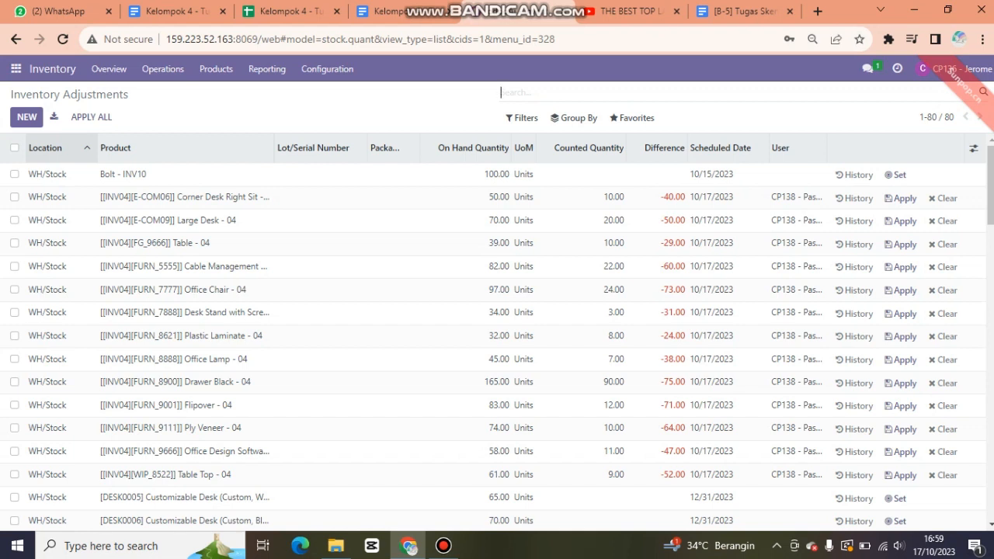
# Filter the adjustments by 'inv04' and open the first row's WH/Stock location record.
pyautogui.write('inv')
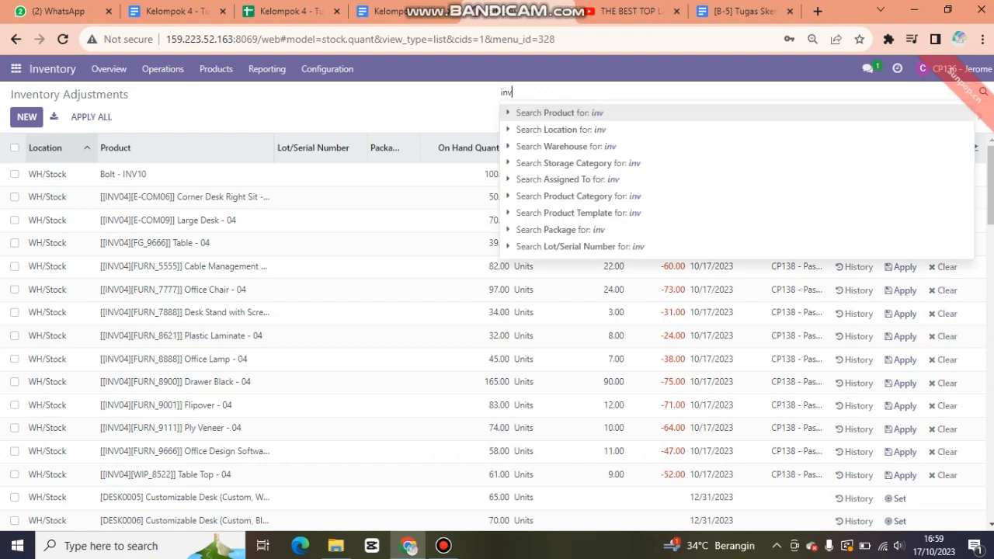
pyautogui.write('04')
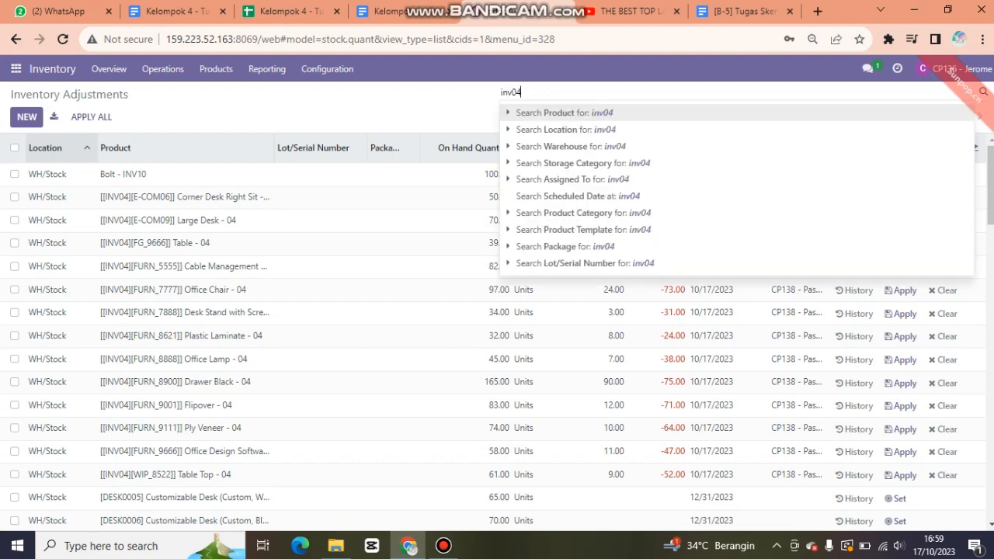
pyautogui.press('Return')
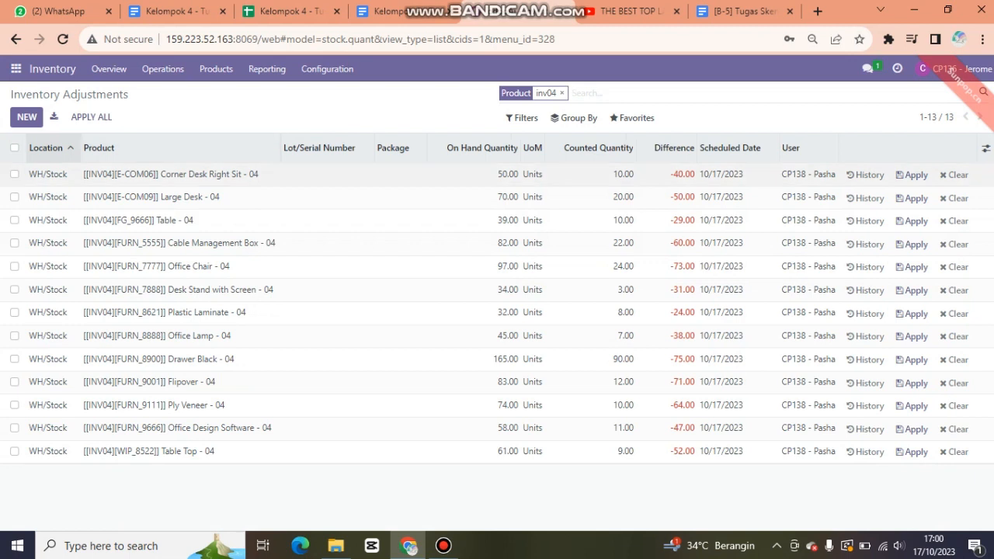
pyautogui.click(48, 175)
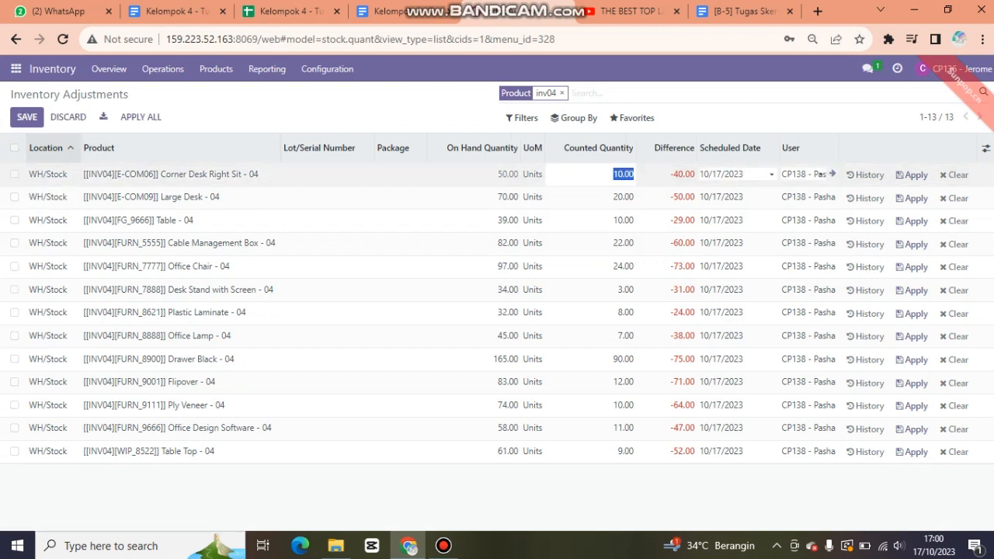
pyautogui.click(48, 174)
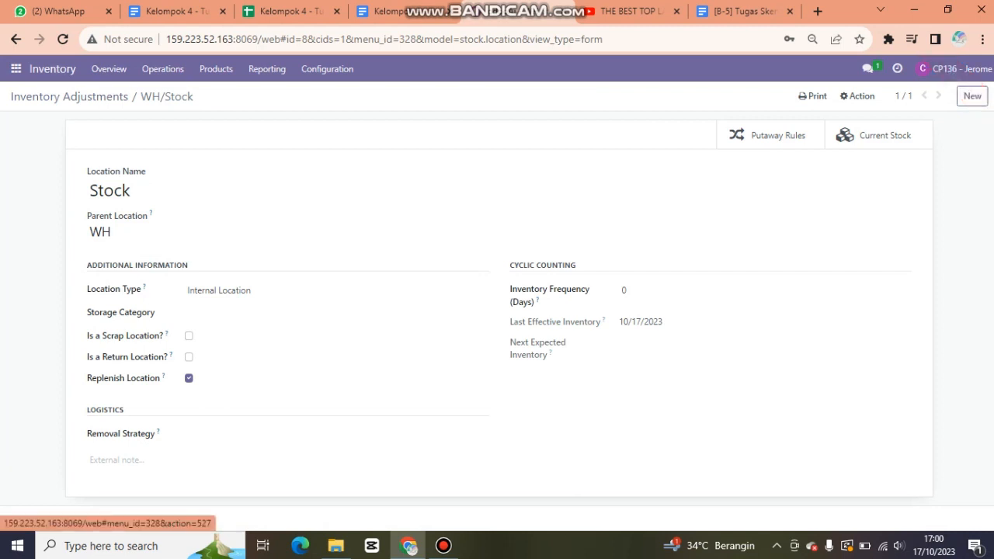
# Return to Inventory Adjustments, refilter by 'inv04', and open the Corner Desk Right Sit - 04 product.
pyautogui.click(108, 69)
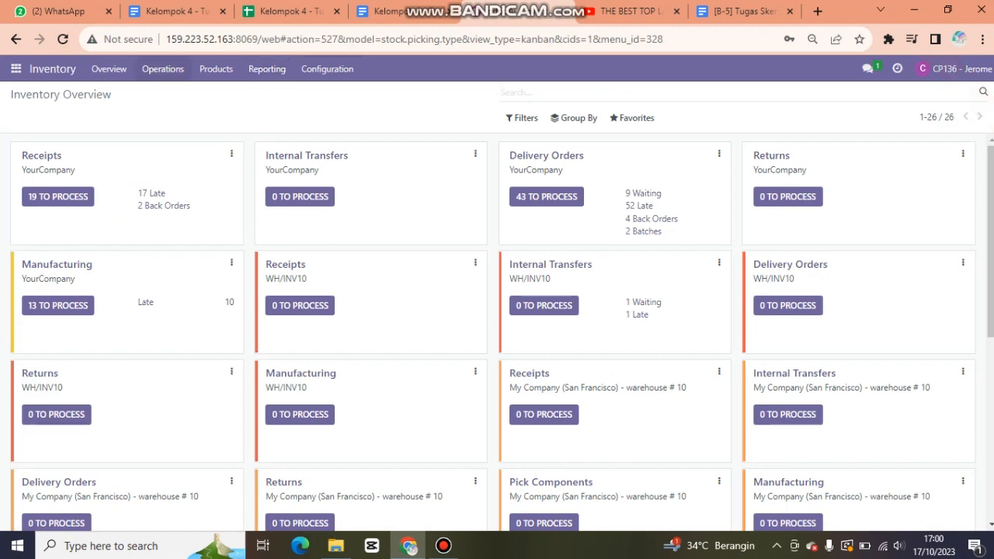
pyautogui.click(162, 68)
pyautogui.click(187, 110)
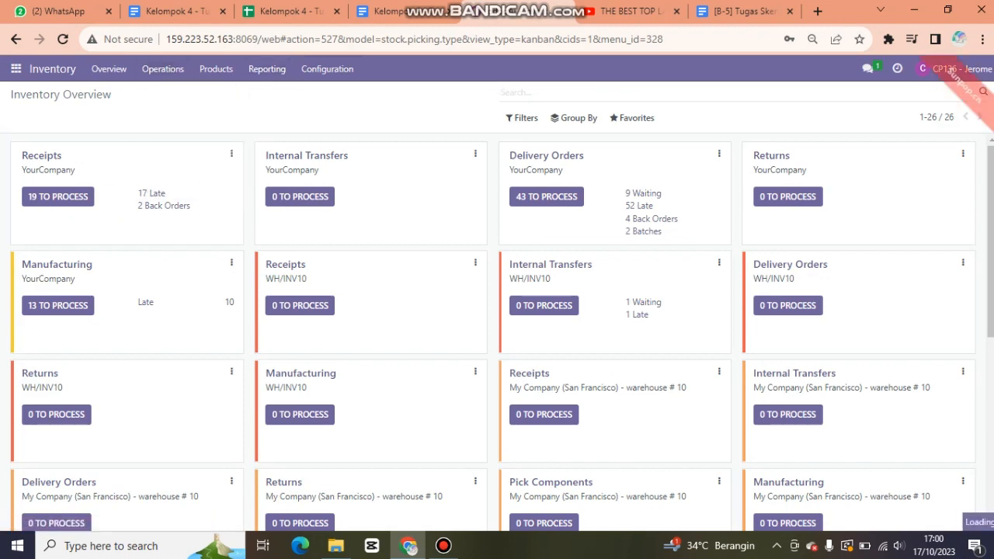
pyautogui.write('inv04')
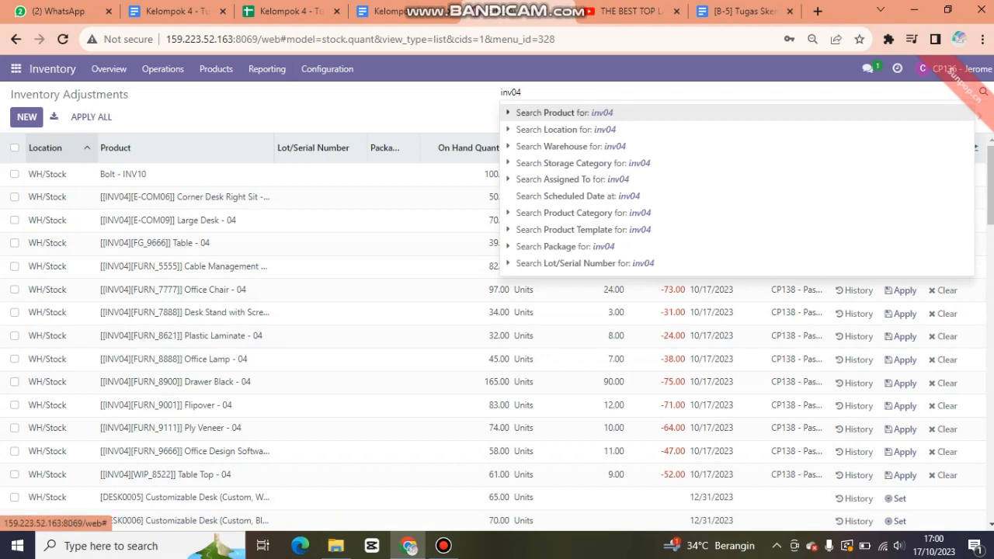
pyautogui.press('Return')
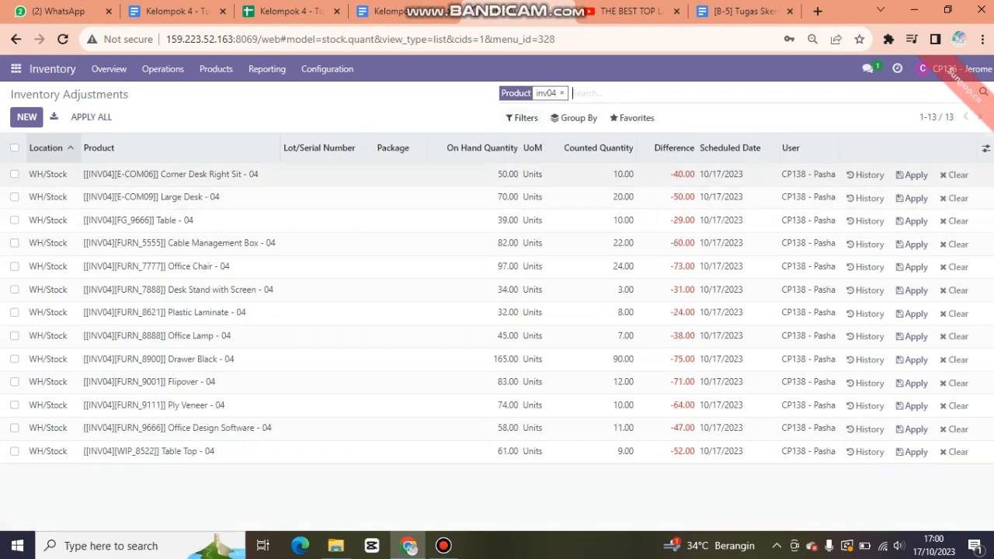
pyautogui.click(117, 176)
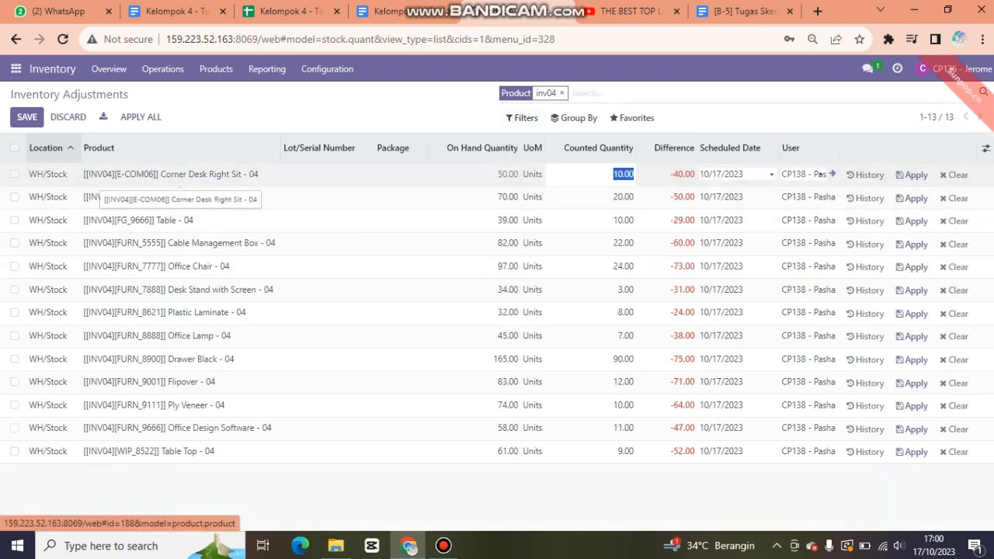
pyautogui.click(179, 175)
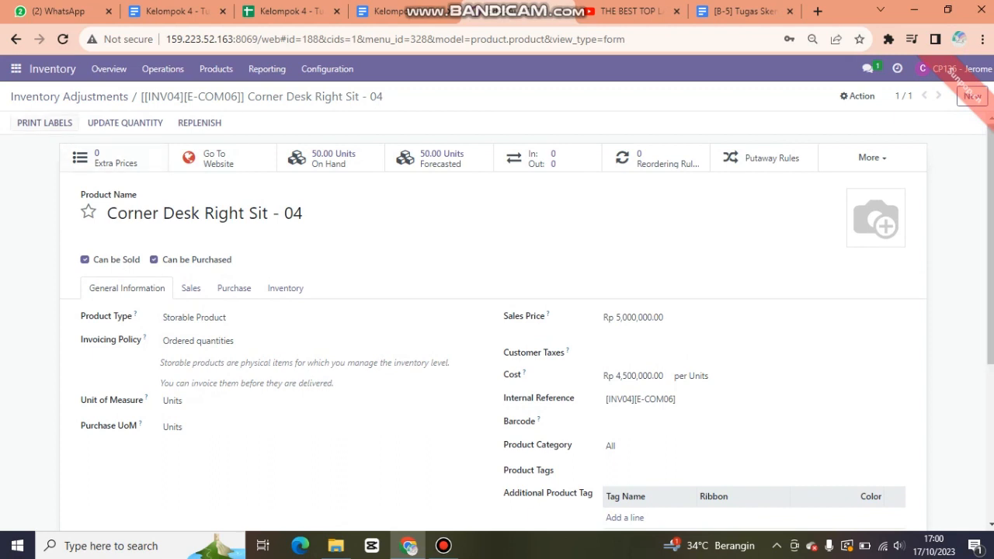
# Print 10 Corner Desk Right Sit - 04 labels in 2 x 7 with price format as PDF.
pyautogui.click(44, 123)
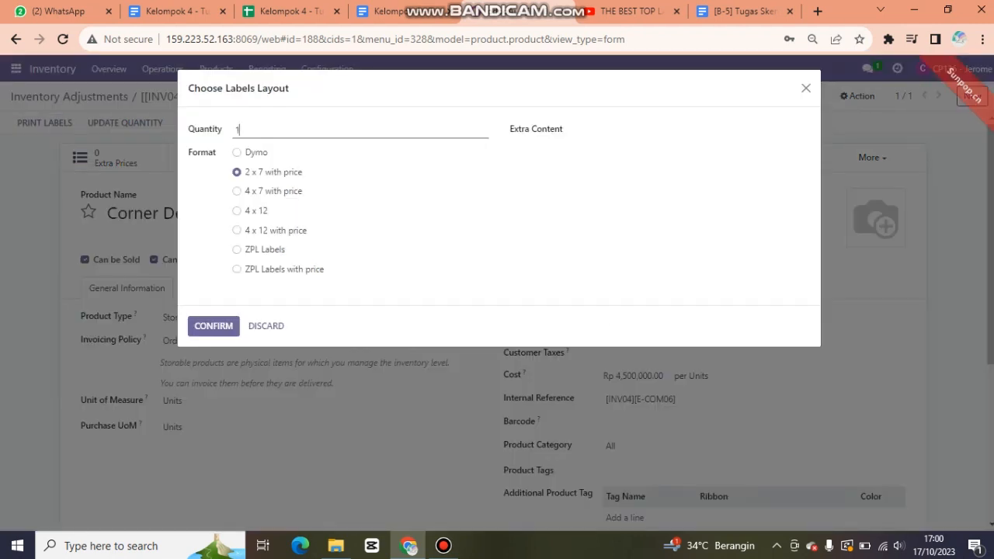
pyautogui.write('0')
pyautogui.press('Return')
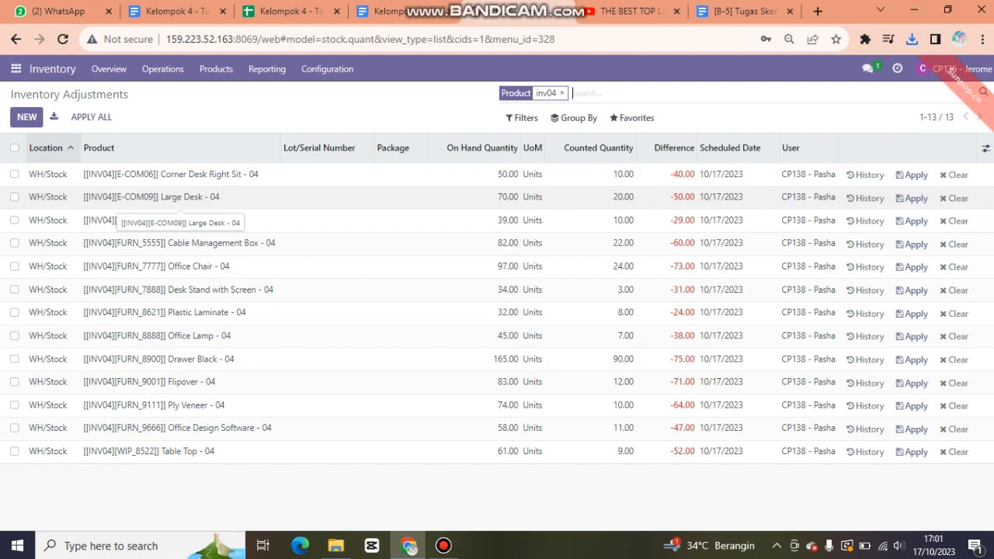
# Open the Large Desk - 04 product record from the adjustments list.
pyautogui.click(155, 196)
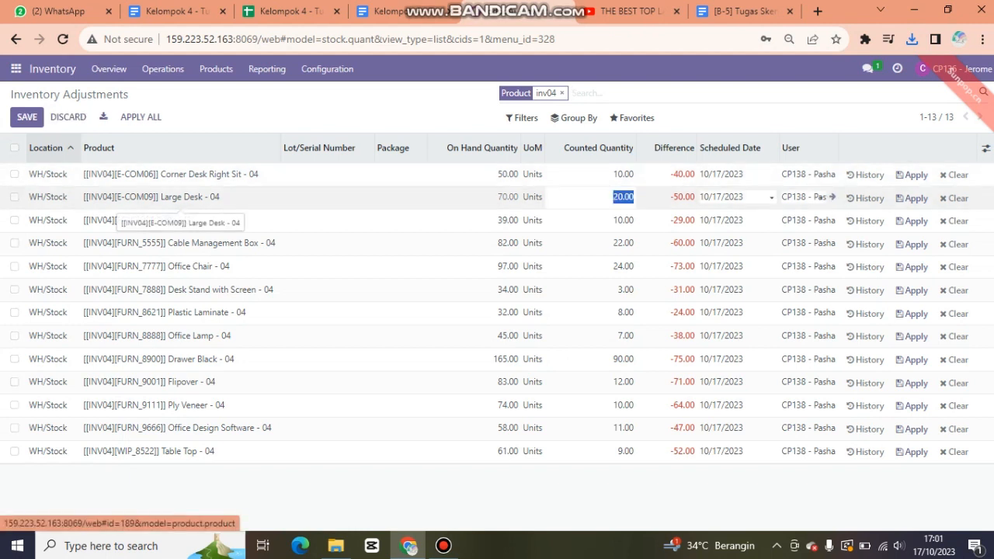
pyautogui.click(155, 196)
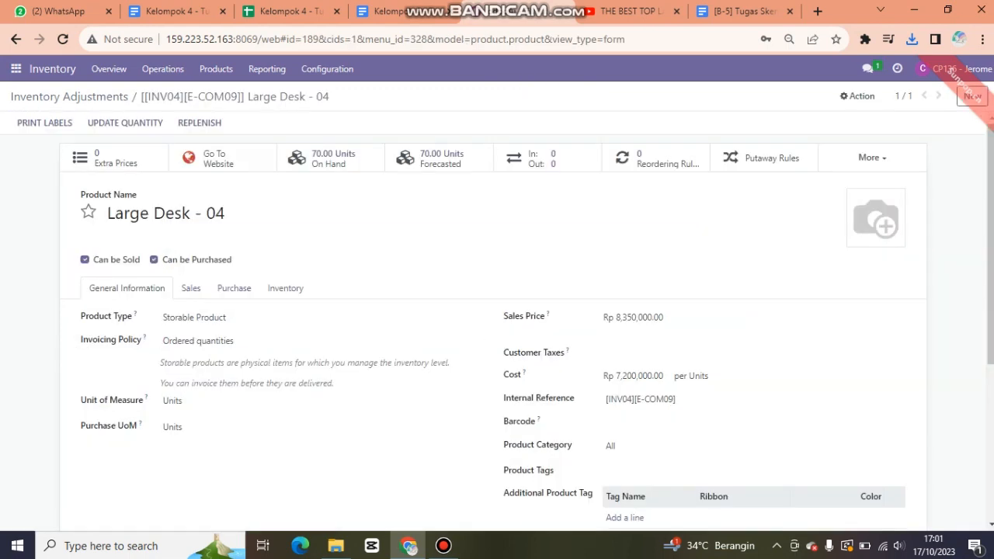
pyautogui.scroll(-2, 497, 319)
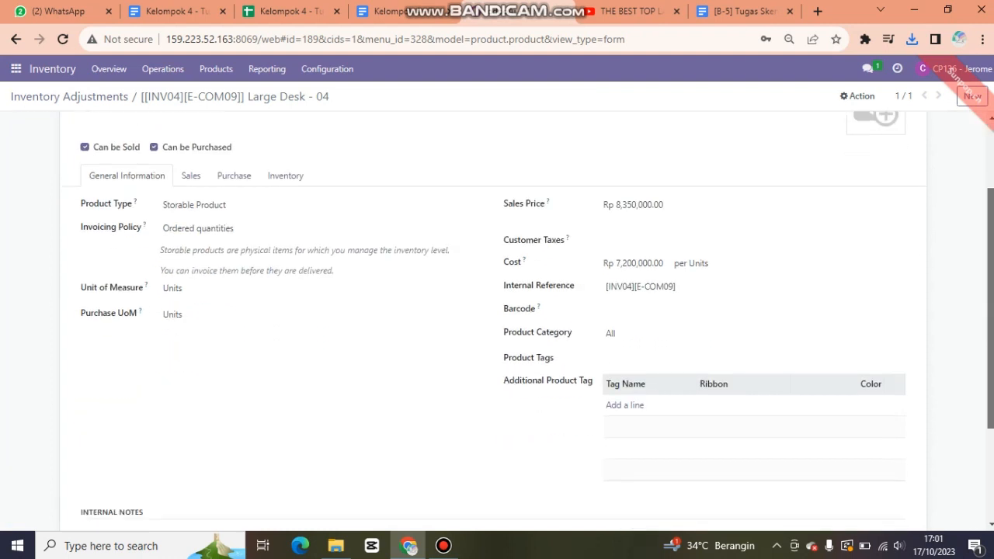
pyautogui.scroll(1, 497, 318)
pyautogui.scroll(1, 497, 322)
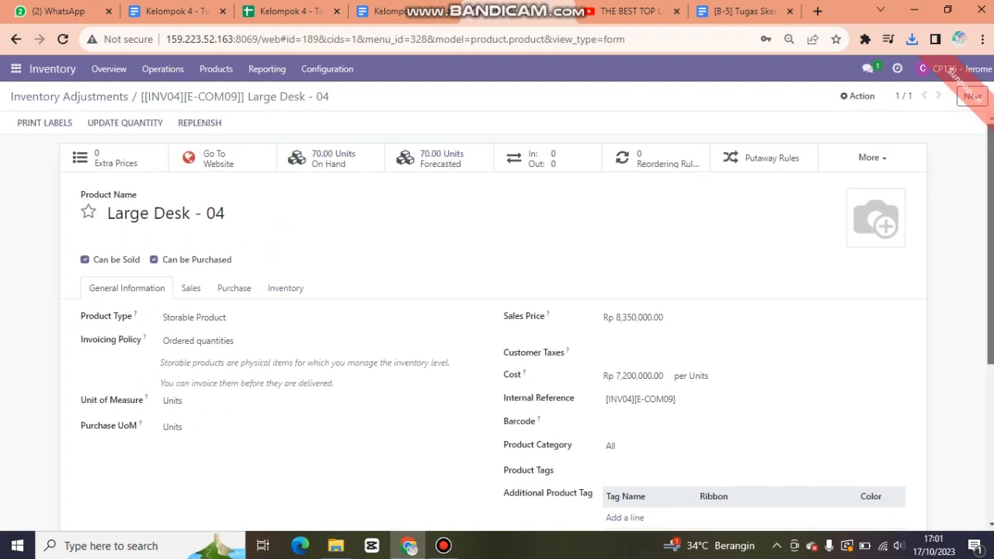
# Print 20 price labels for Large Desk - 04 as a PDF.
pyautogui.click(44, 123)
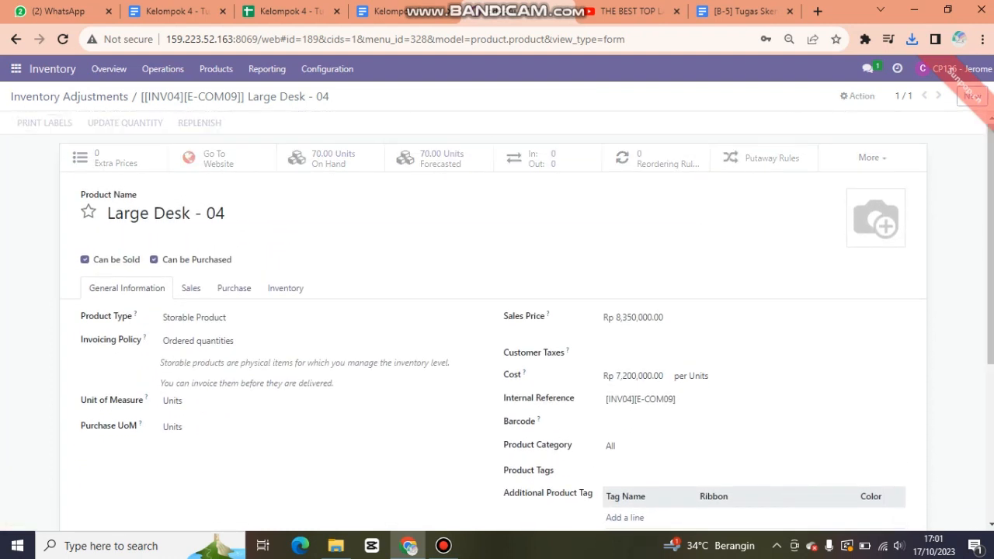
pyautogui.press('BackSpace')
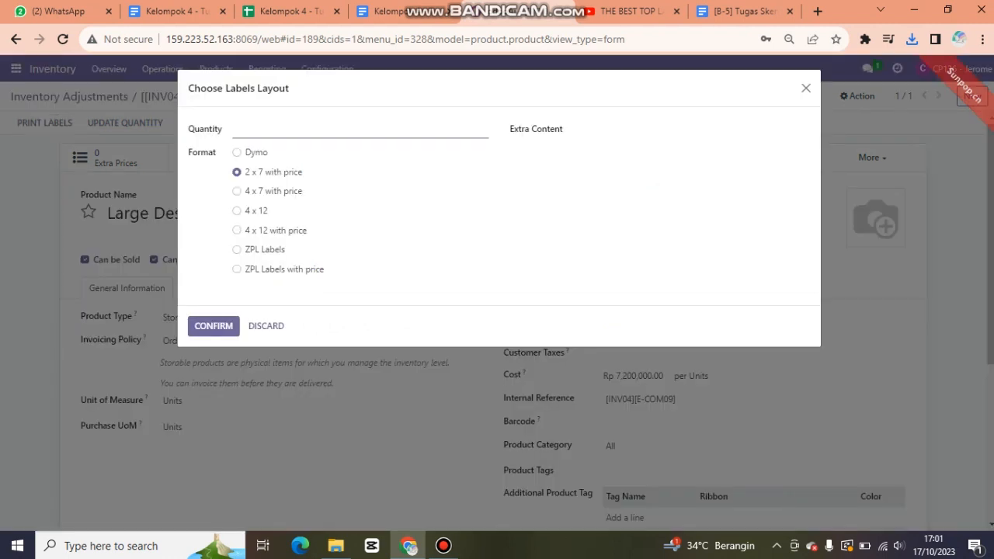
pyautogui.write('20')
pyautogui.press('Tab')
pyautogui.press('Return')
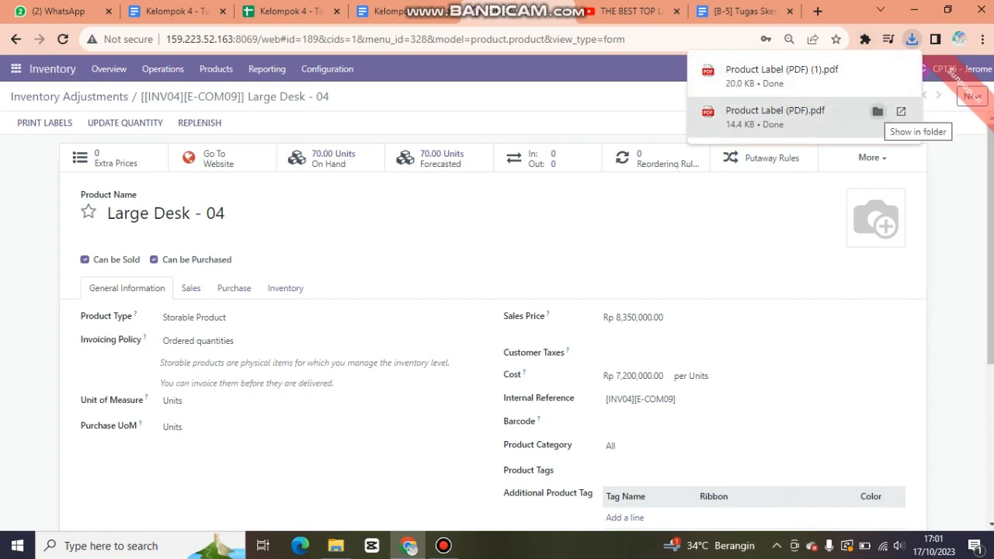
# Review the downloaded Corner Desk label PDF maximised in Edge, then return to Odoo.
pyautogui.click(877, 111)
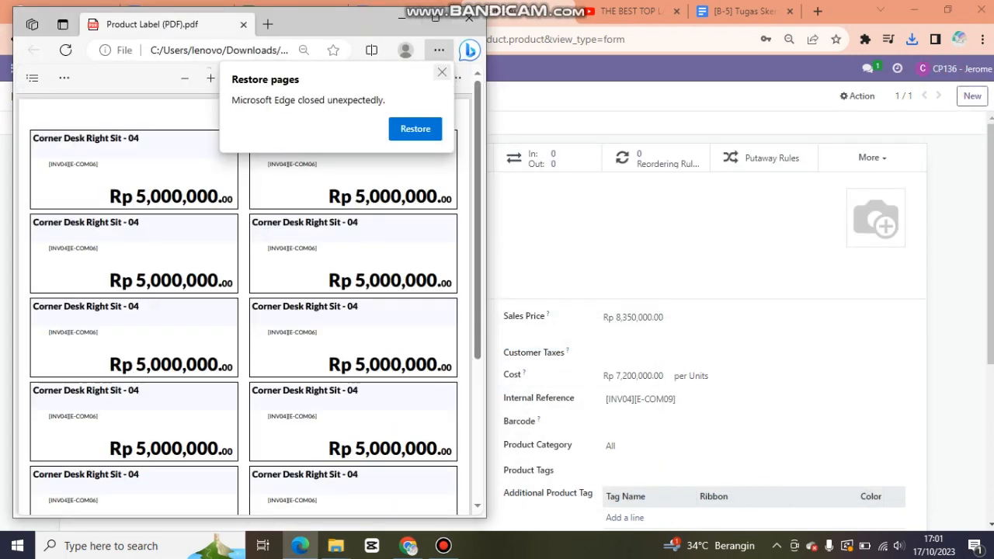
pyautogui.click(434, 15)
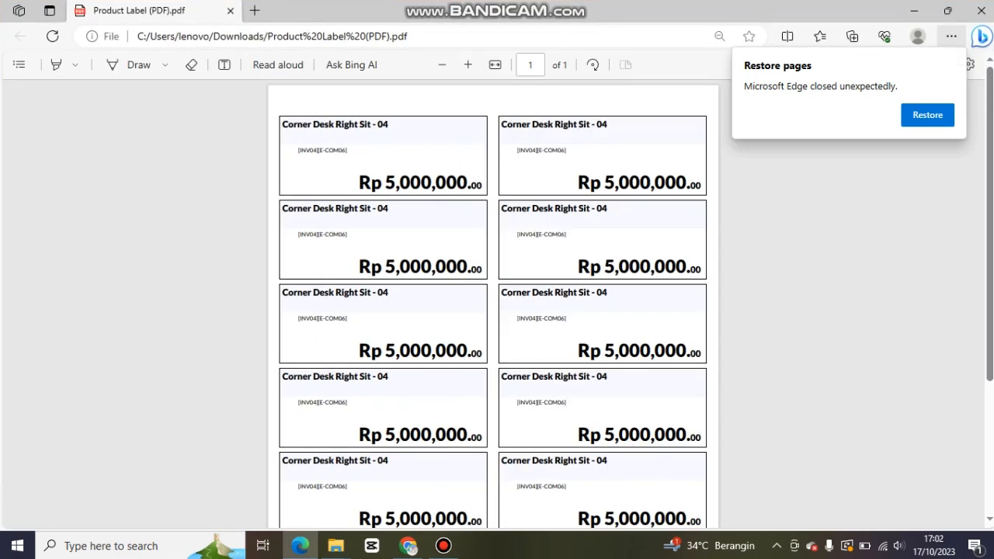
pyautogui.click(954, 58)
pyautogui.scroll(-4, 497, 310)
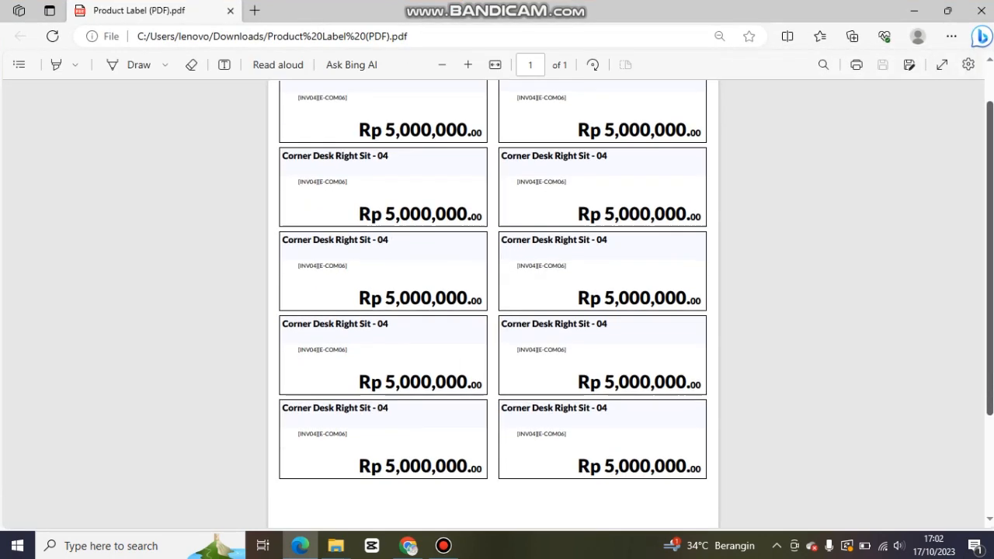
pyautogui.scroll(4, 497, 311)
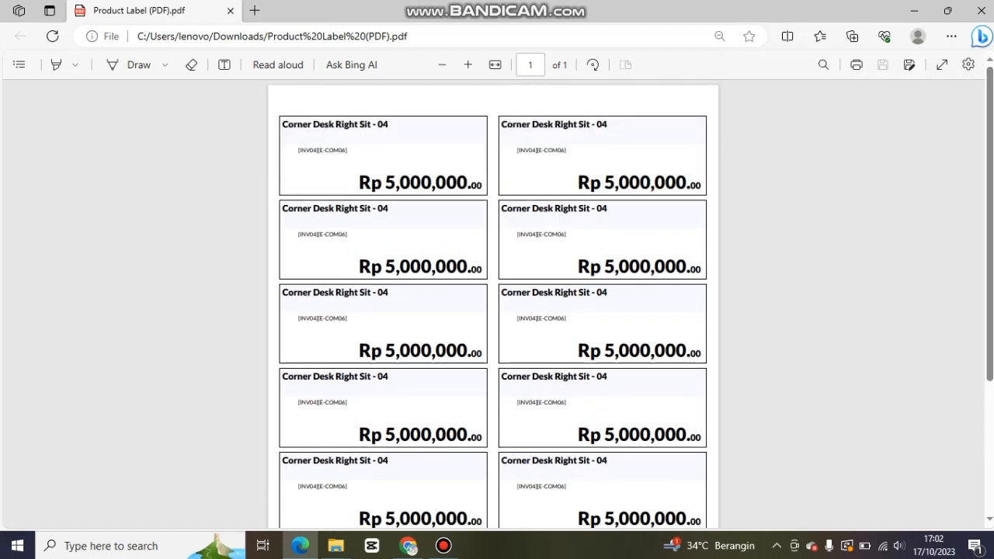
pyautogui.click(408, 546)
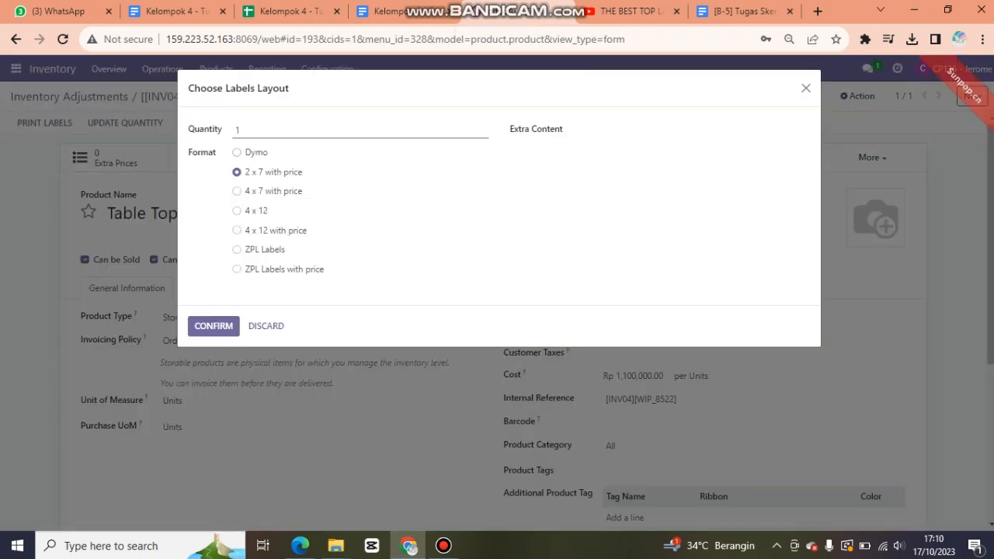
# Set the Table Top - 04 label quantity to 9 and confirm printing.
pyautogui.write('9')
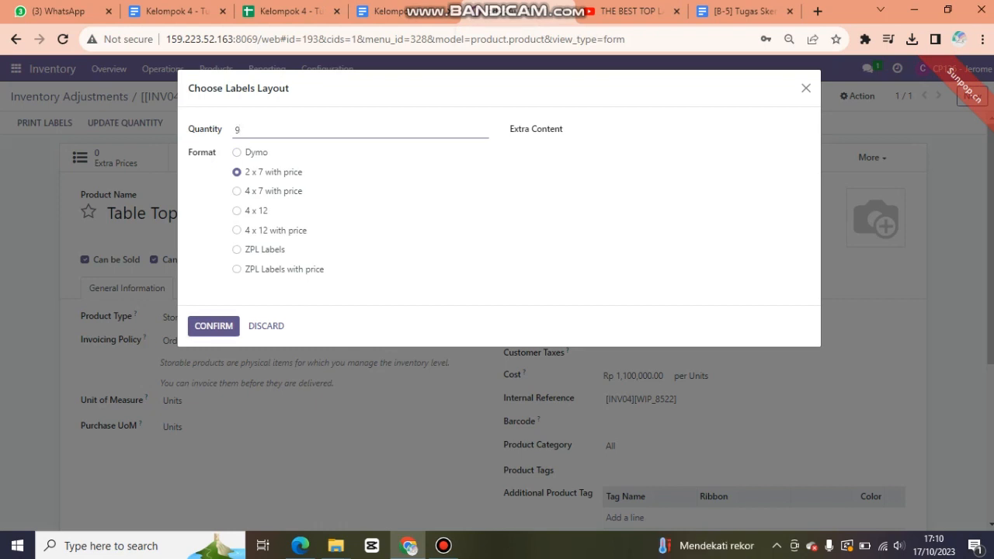
pyautogui.press('Return')
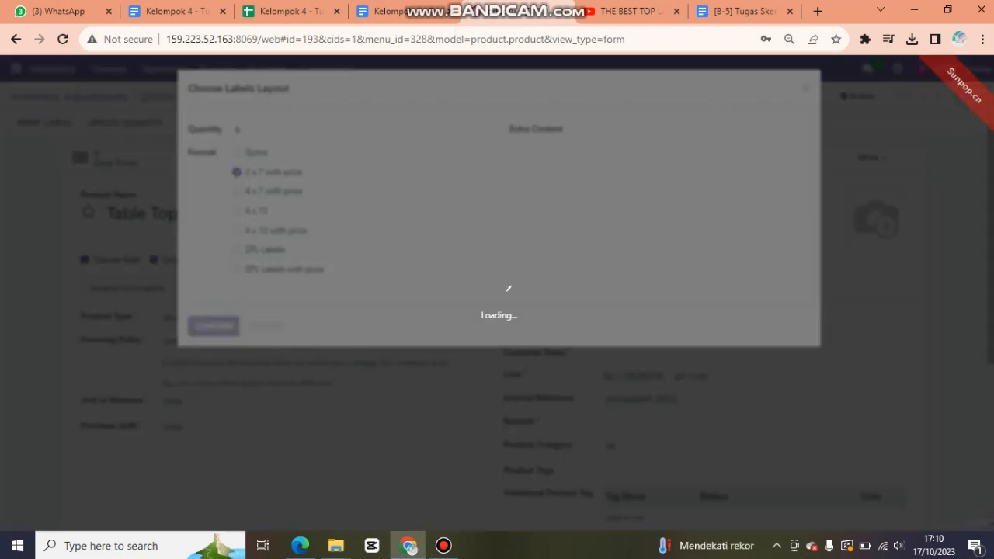
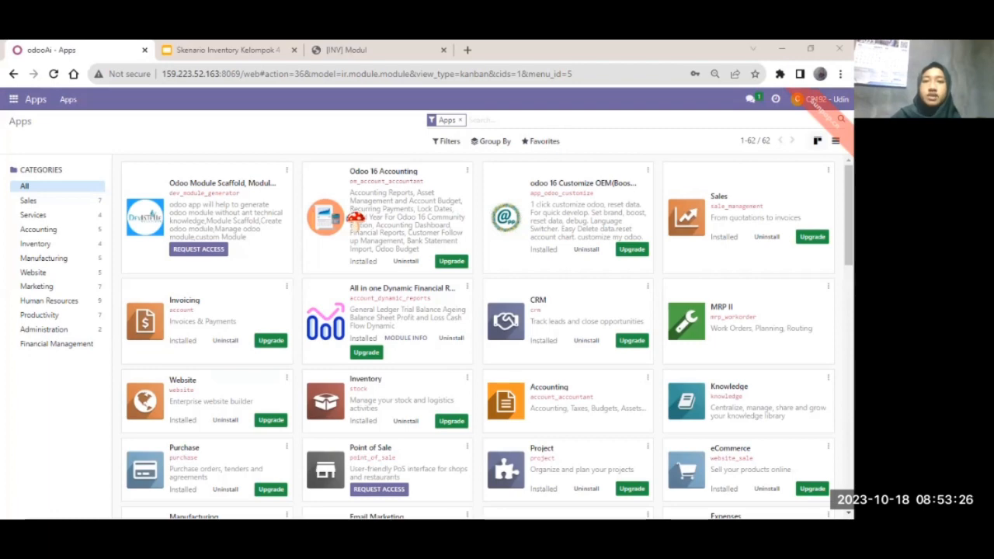
# Open the Inventory Stock report from the Inventory app's Reporting menu.
pyautogui.scroll(-1, 355, 220)
pyautogui.scroll(-10, 178, 112)
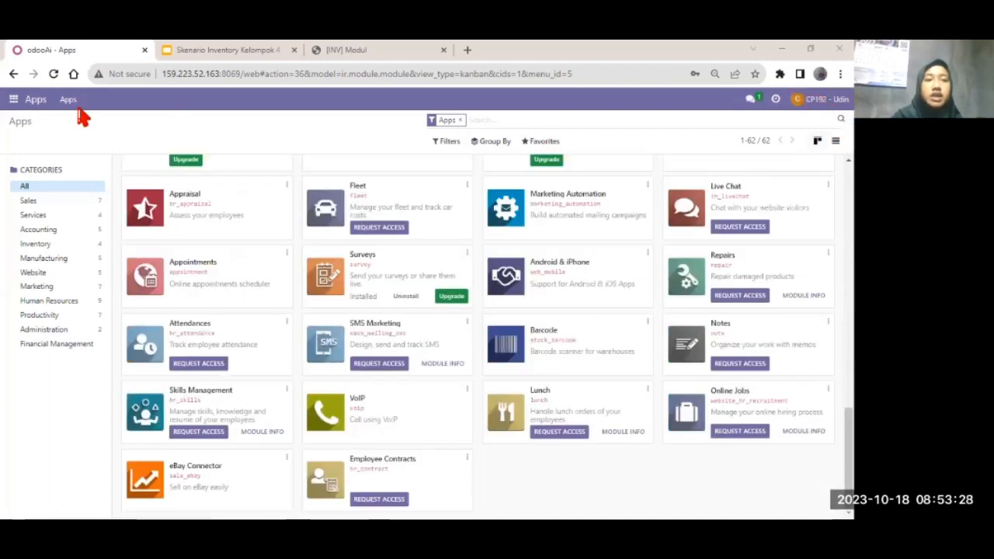
pyautogui.click(14, 99)
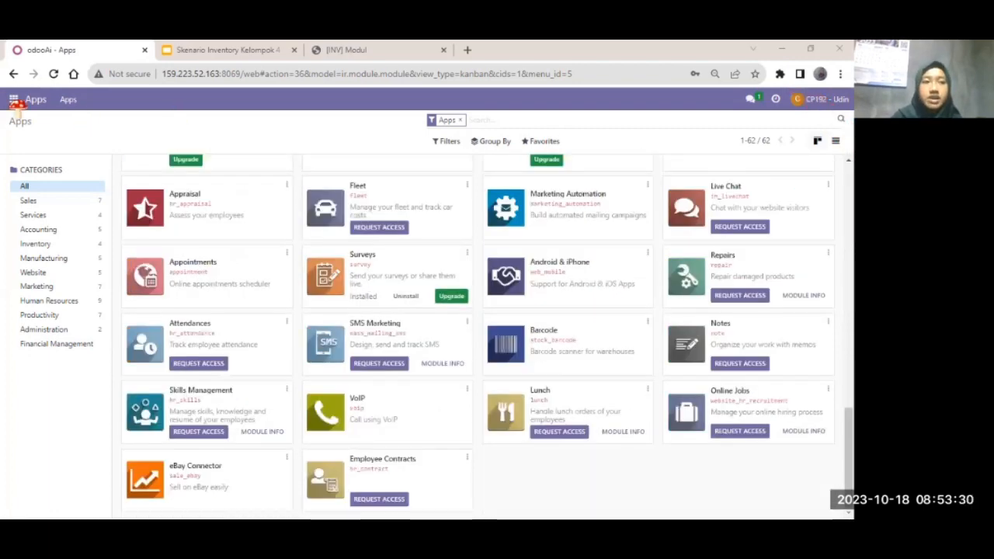
pyautogui.click(31, 207)
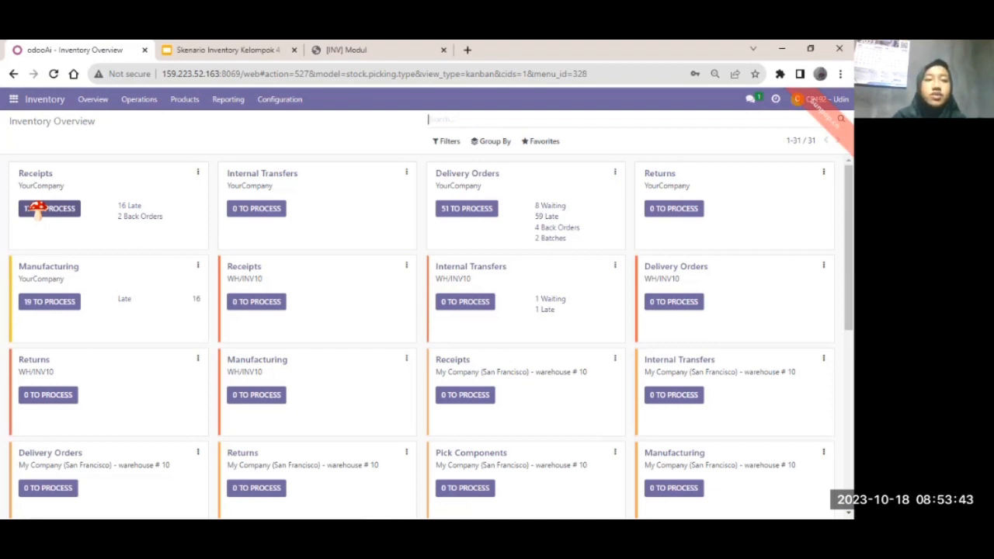
pyautogui.click(231, 102)
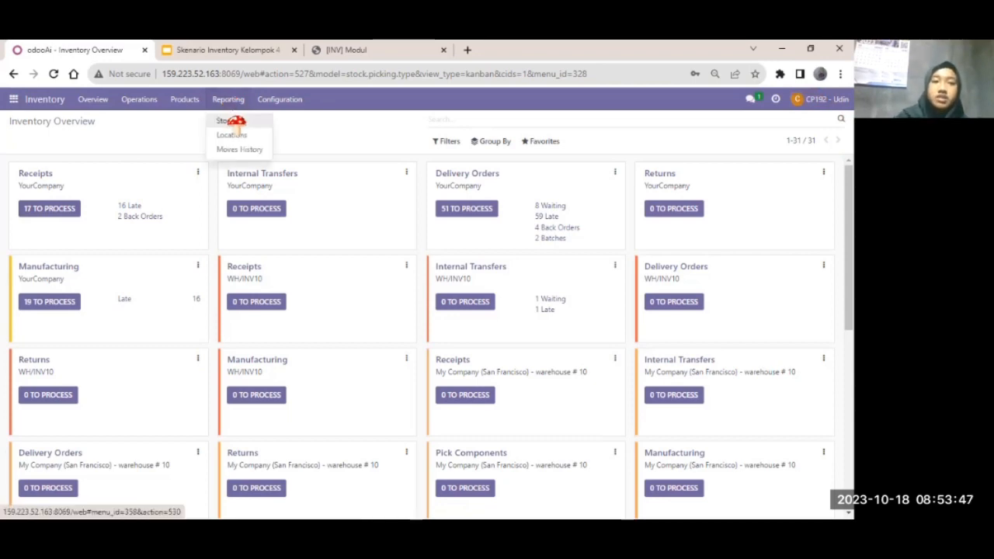
pyautogui.click(237, 122)
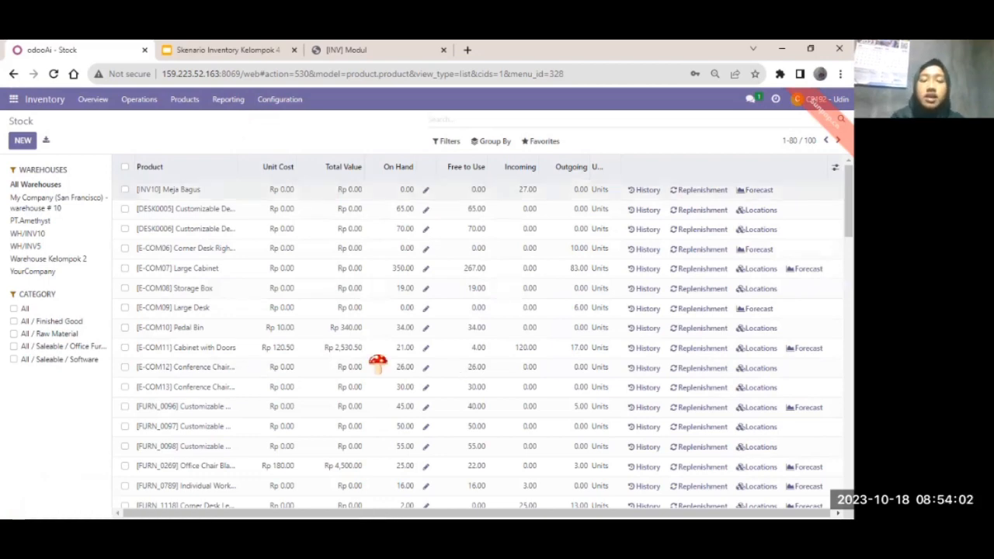
# Scroll through the 100-product list to review unit costs, values and on-hand quantities.
pyautogui.scroll(-5, 378, 363)
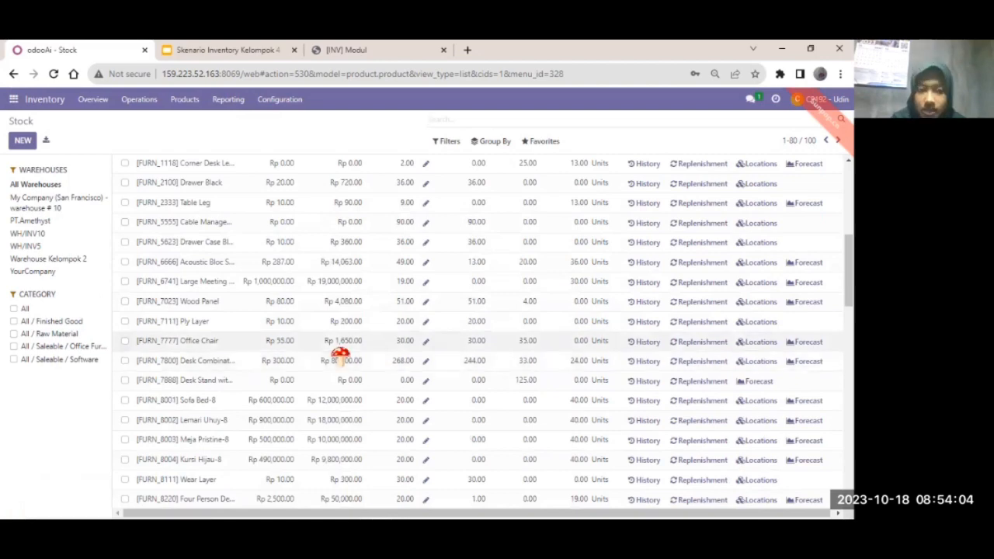
pyautogui.scroll(-4, 339, 355)
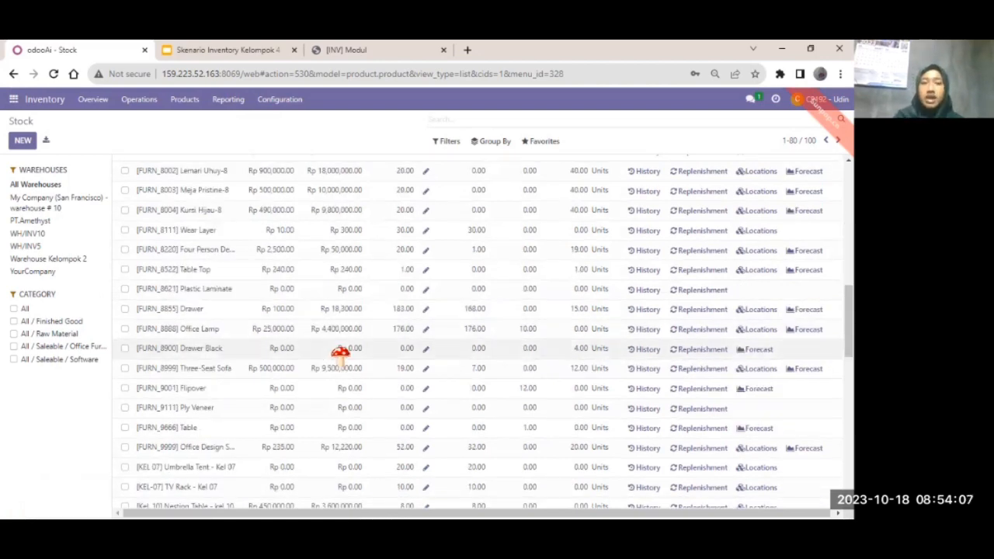
pyautogui.scroll(5, 340, 353)
pyautogui.scroll(4, 340, 354)
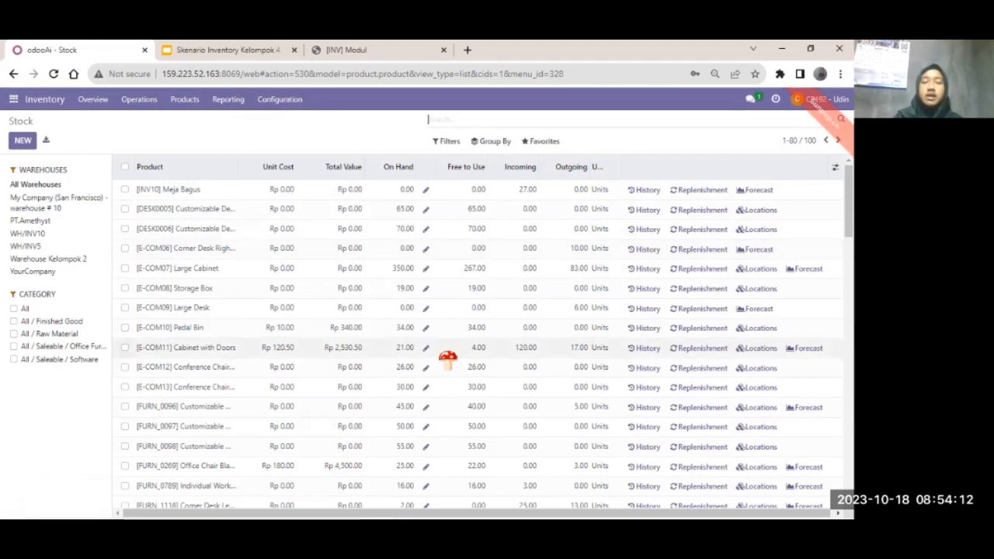
pyautogui.scroll(-10, 303, 342)
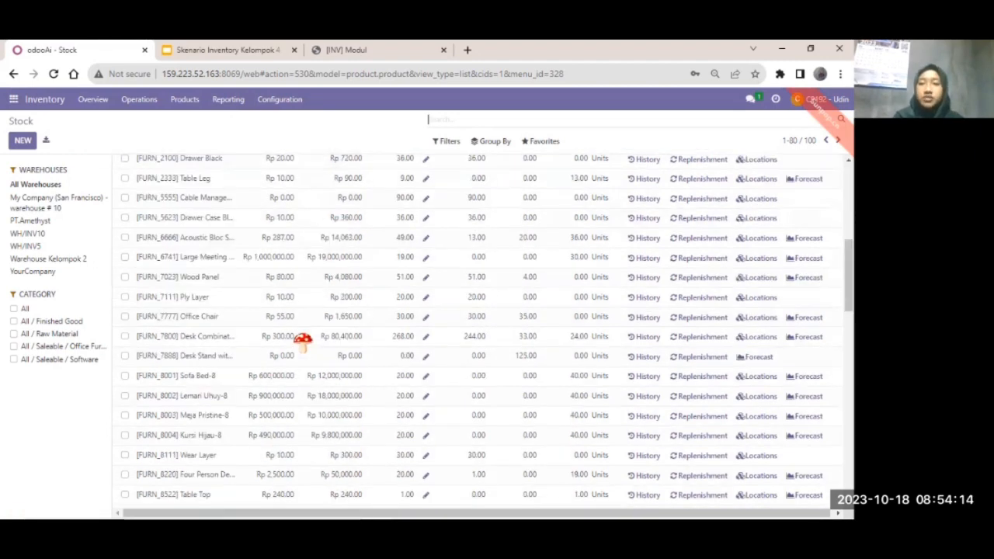
pyautogui.scroll(10, 302, 342)
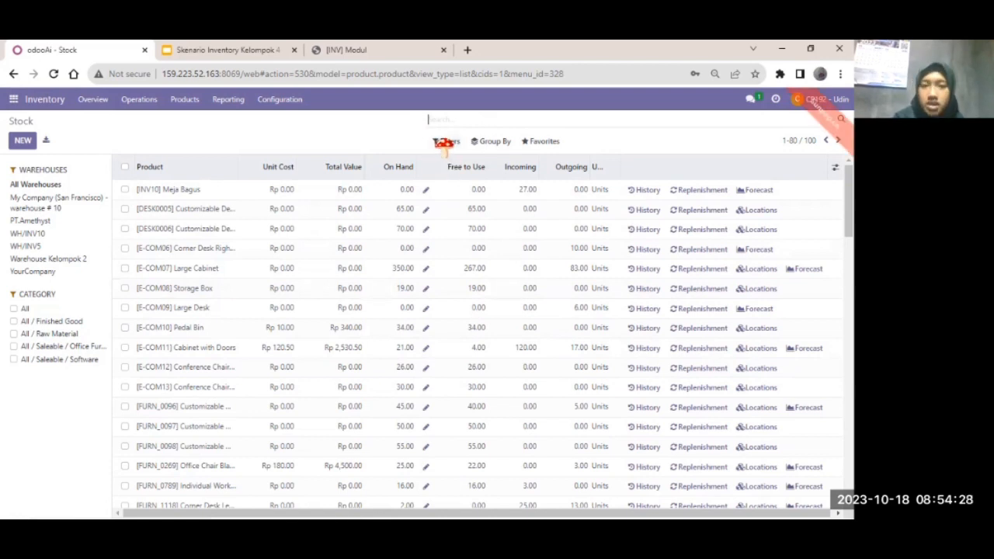
# Group the Stock list by Product Type, filter to INV04, and expand the Storable Product group.
pyautogui.click(490, 143)
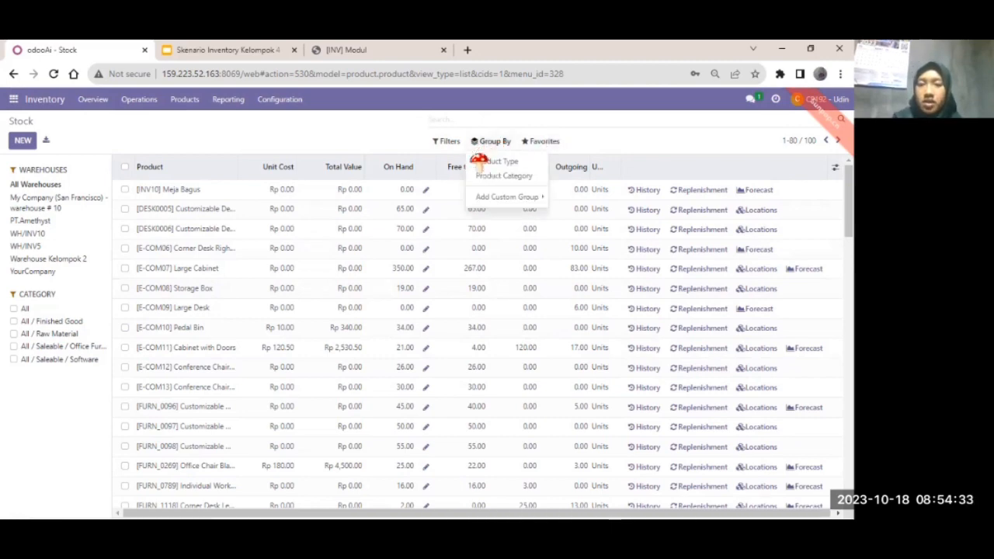
pyautogui.click(483, 160)
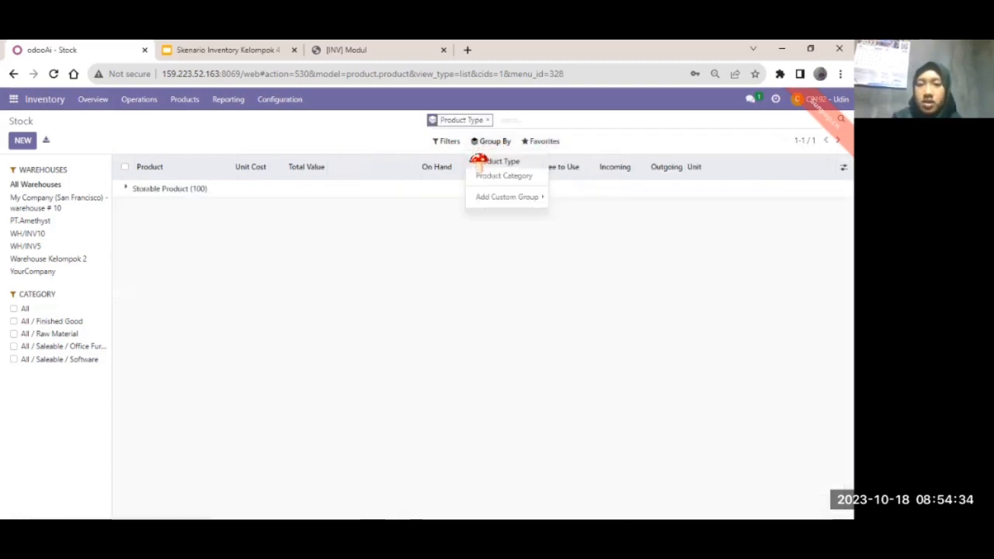
pyautogui.click(501, 122)
pyautogui.write('l')
pyautogui.write('NV04')
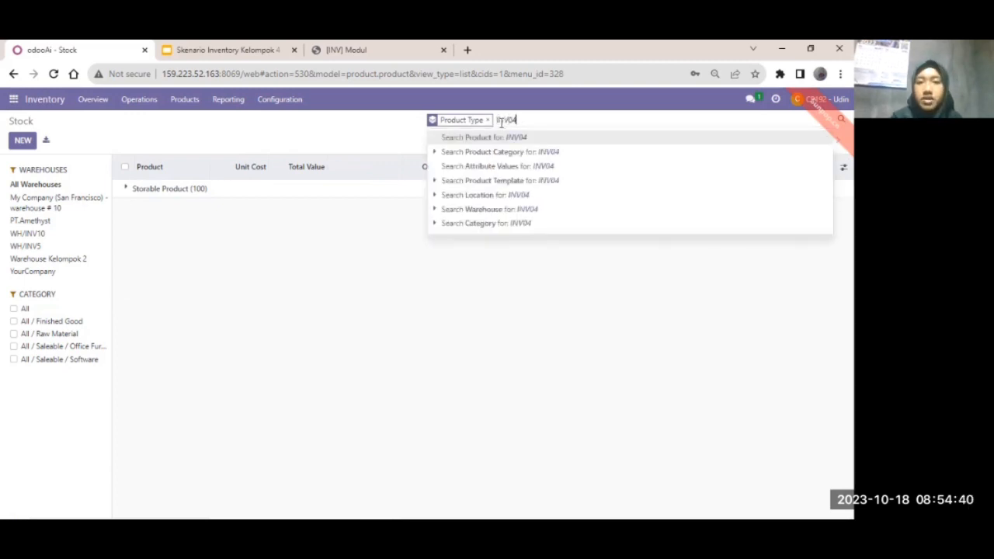
pyautogui.click(504, 139)
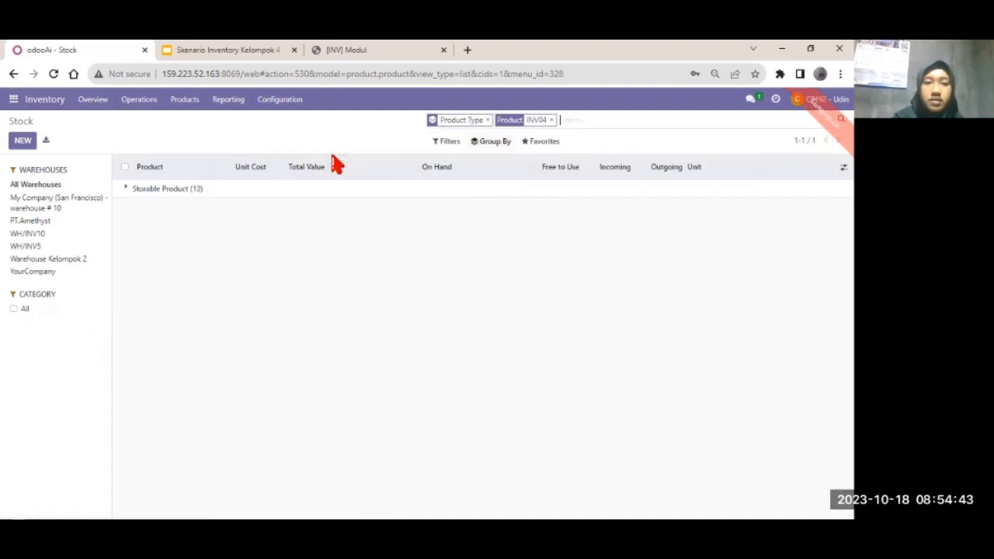
pyautogui.click(185, 190)
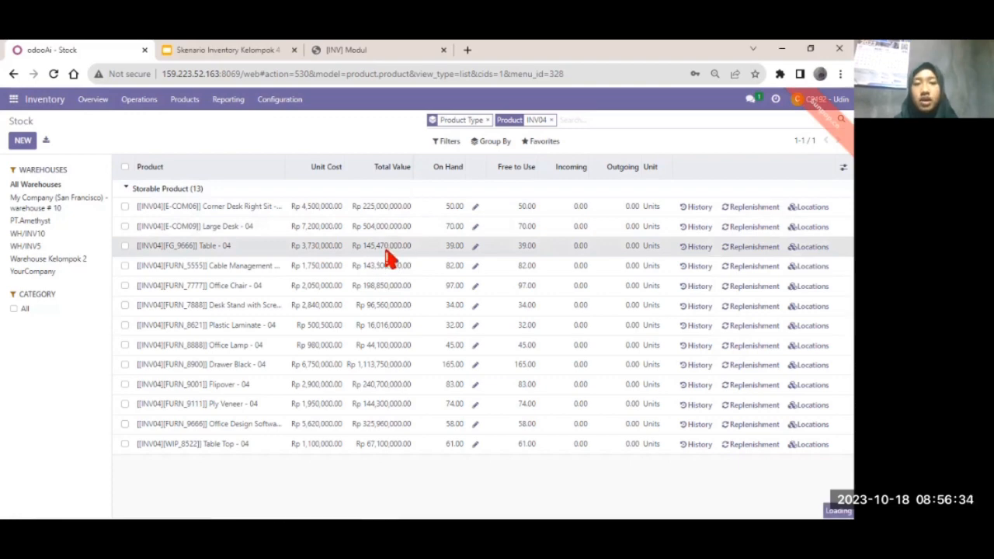
pyautogui.click(387, 252)
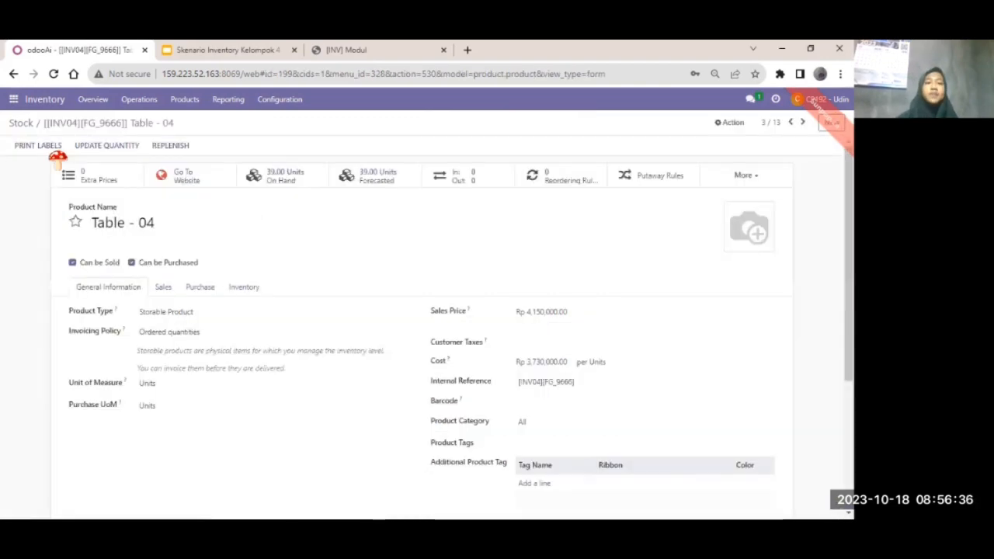
pyautogui.click(21, 123)
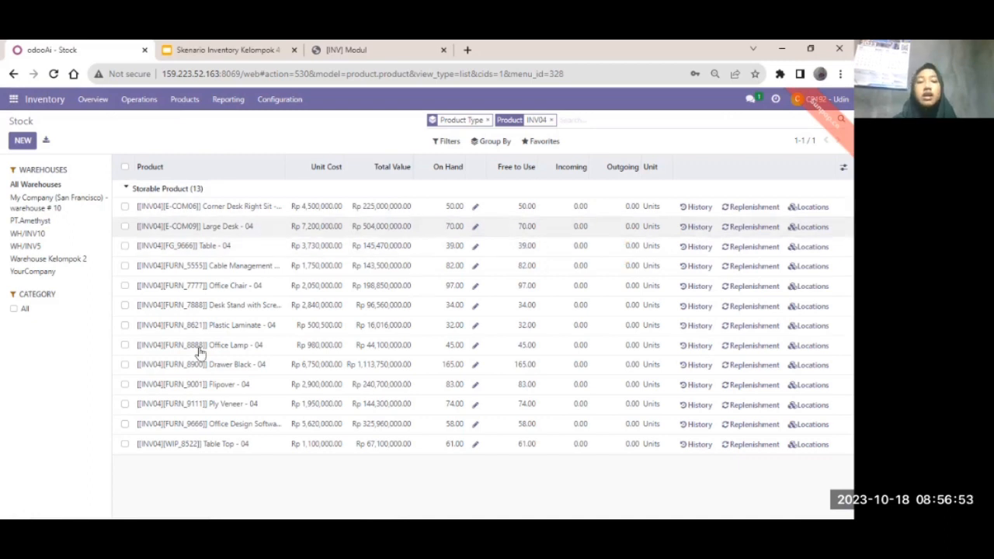
pyautogui.click(165, 208)
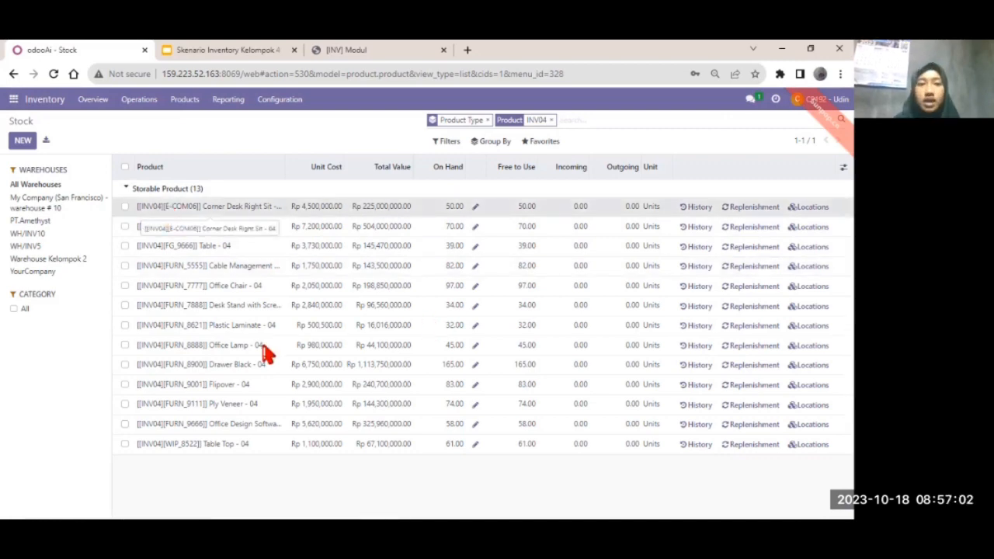
pyautogui.scroll(-5, 363, 329)
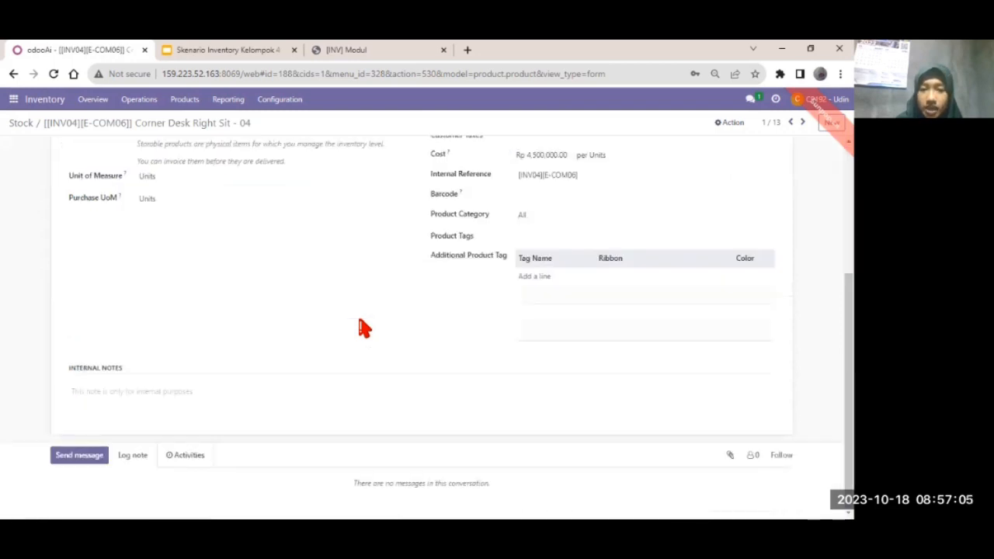
pyautogui.scroll(4, 364, 329)
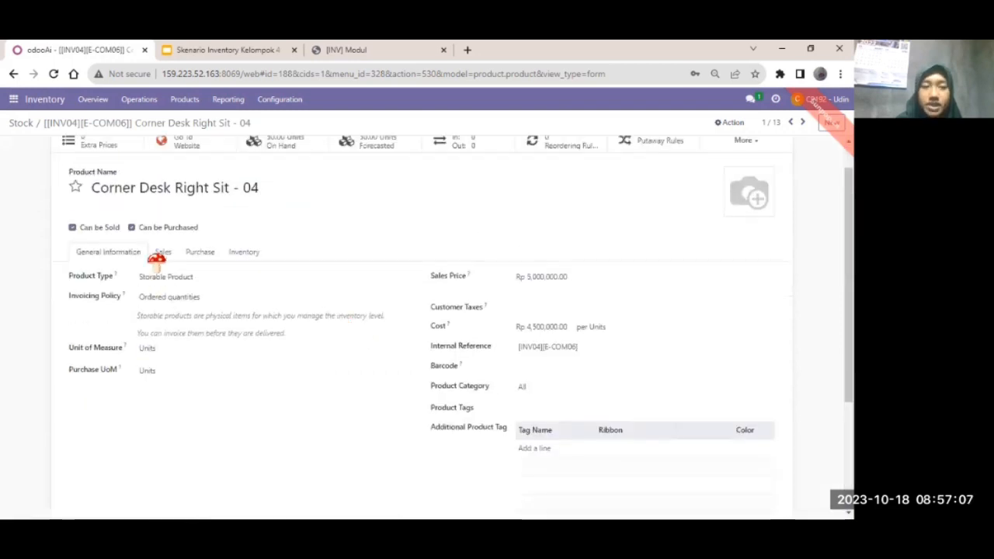
pyautogui.scroll(1, 237, 303)
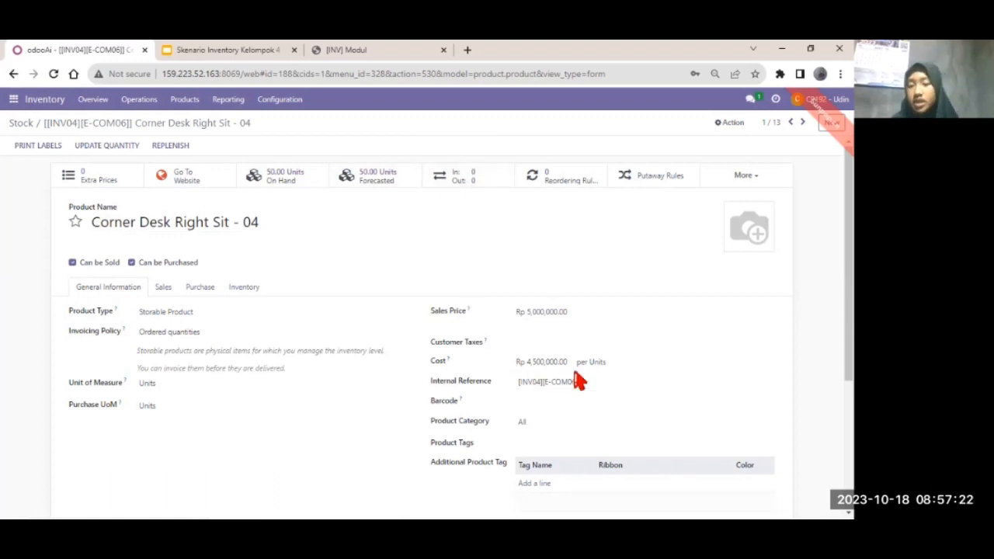
pyautogui.scroll(-2, 579, 380)
pyautogui.scroll(2, 582, 381)
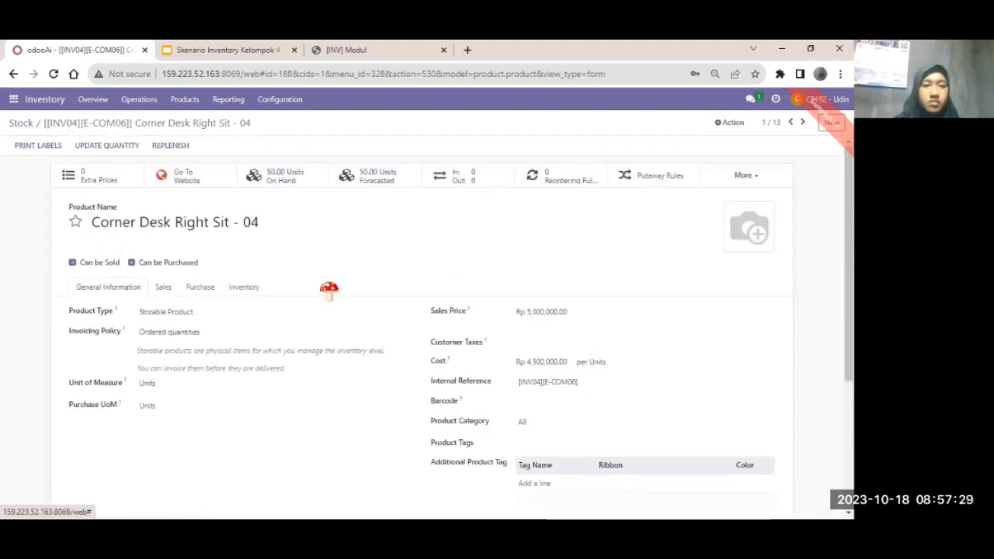
pyautogui.hotkey('alt', 'Left')
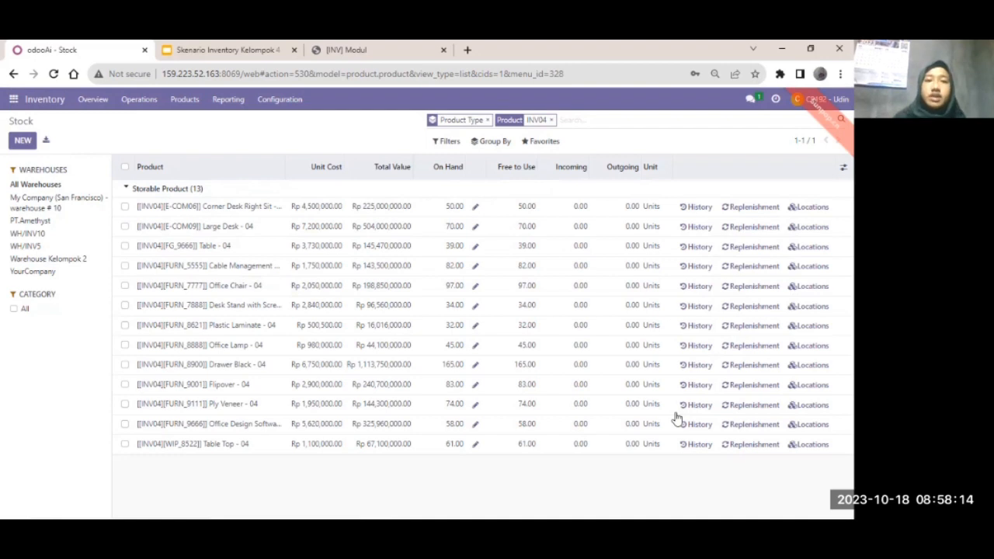
# Open the Locations stock report from Inventory Reporting.
pyautogui.click(229, 101)
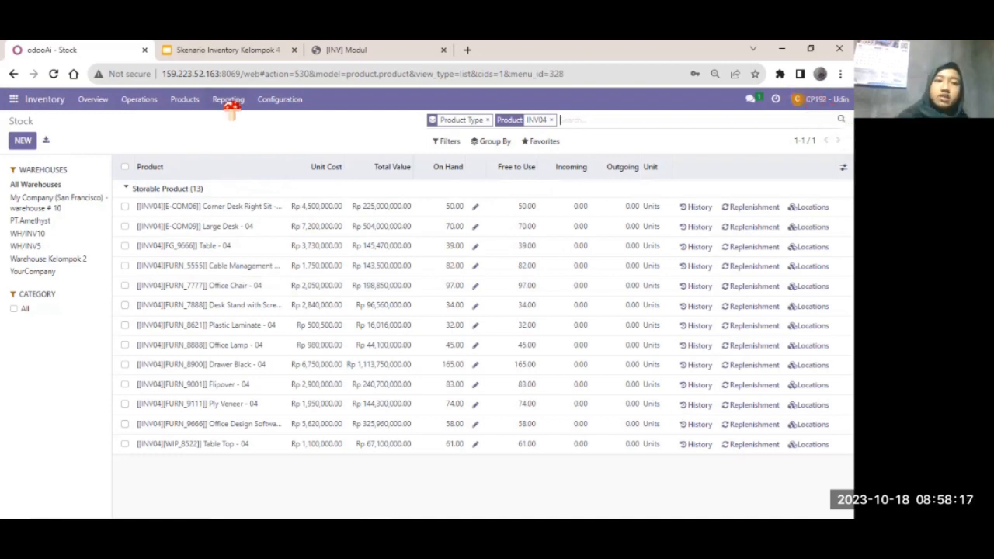
pyautogui.click(219, 107)
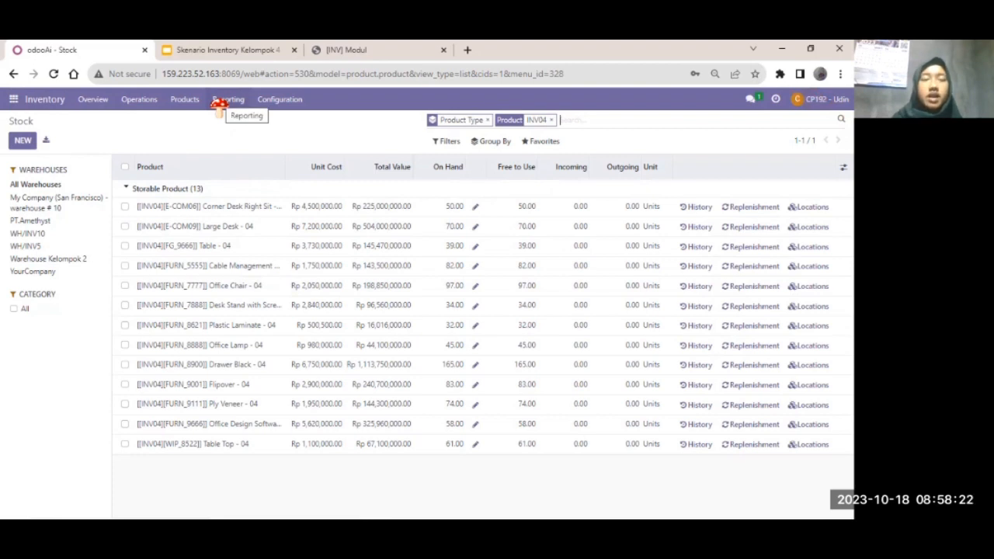
pyautogui.click(222, 103)
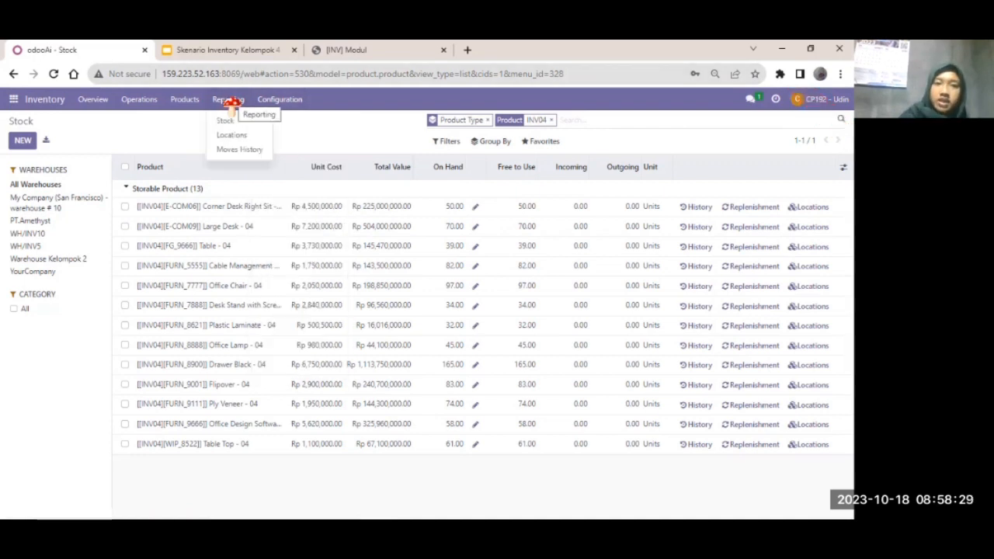
pyautogui.click(230, 135)
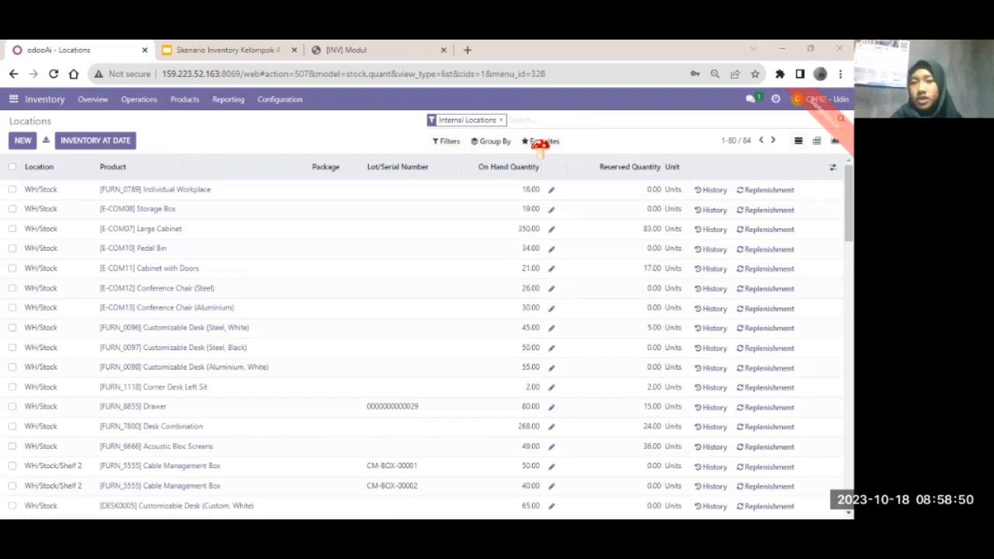
# Group the Locations report by Product and filter it to INV04 products.
pyautogui.click(489, 142)
pyautogui.click(483, 160)
pyautogui.click(543, 141)
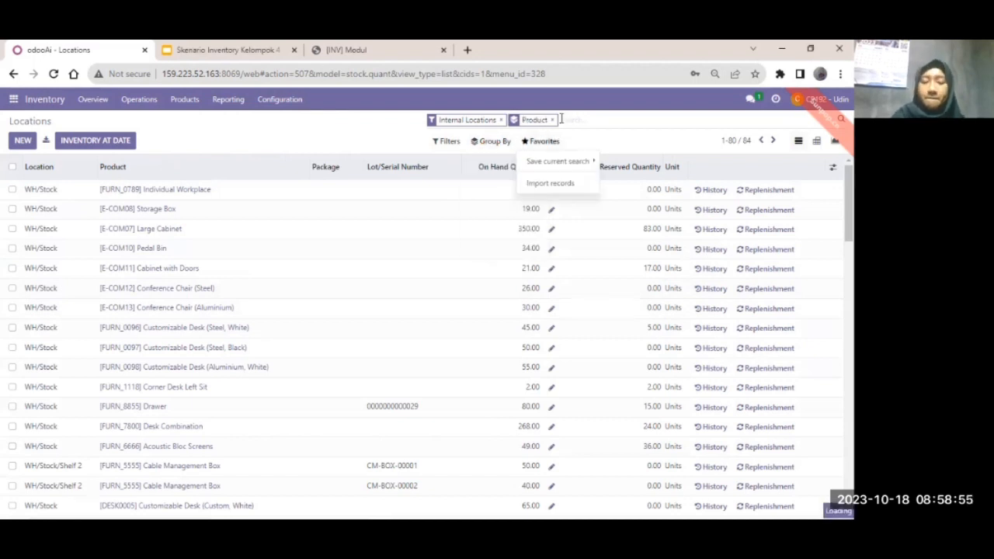
pyautogui.click(561, 119)
pyautogui.write('INV04')
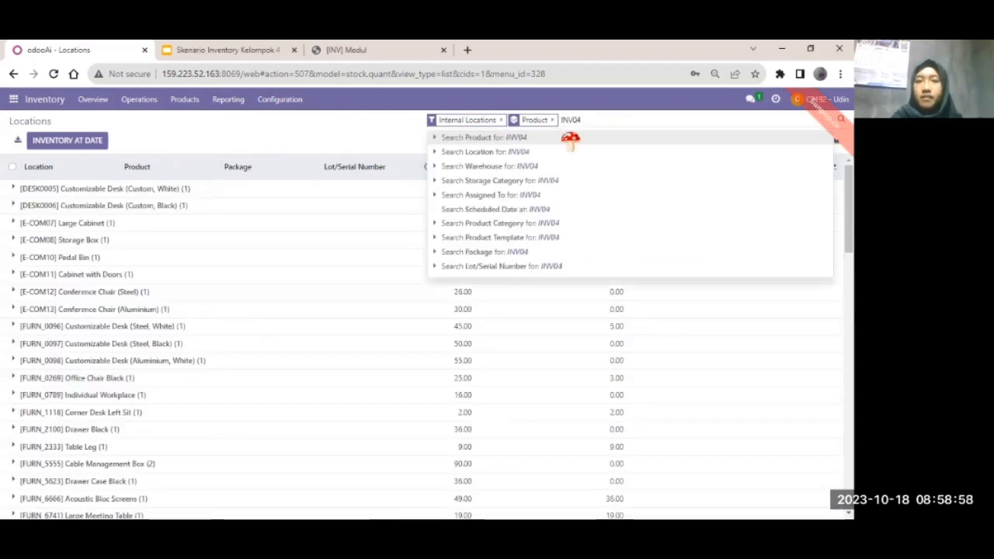
pyautogui.click(570, 137)
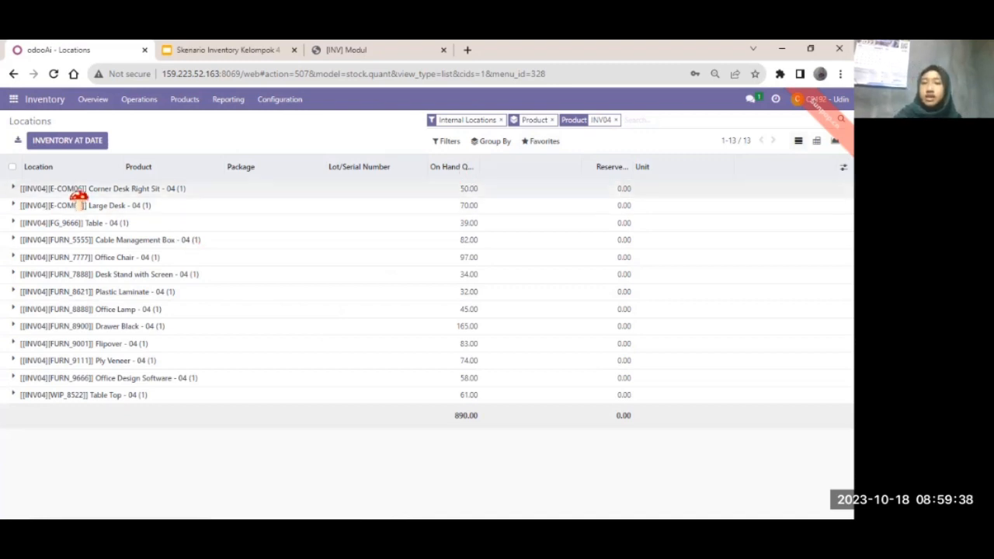
# Expand the Corner Desk Right Sit, Large Desk, Table, Cable Management Box and Office Chair groups.
pyautogui.click(36, 192)
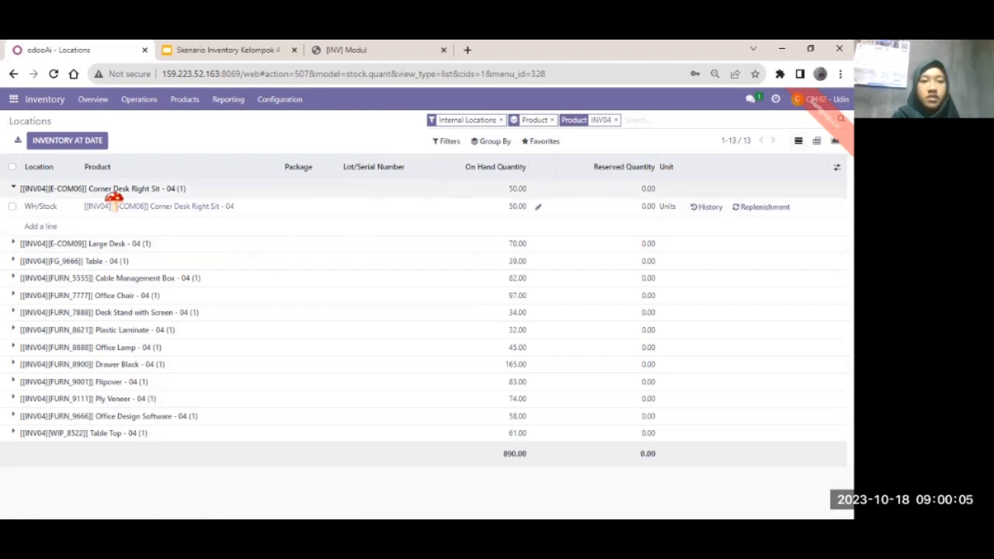
pyautogui.click(42, 244)
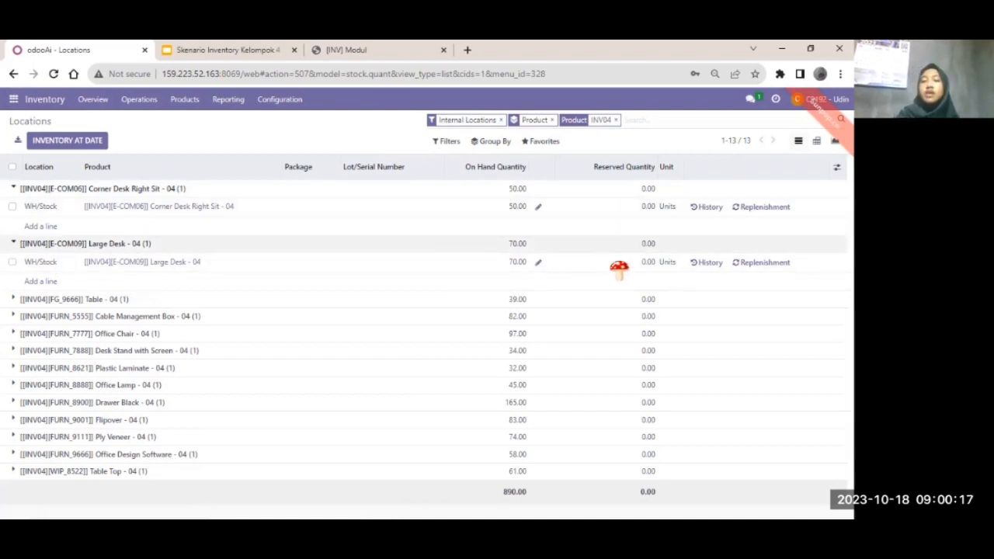
pyautogui.click(101, 301)
pyautogui.scroll(-1, 39, 289)
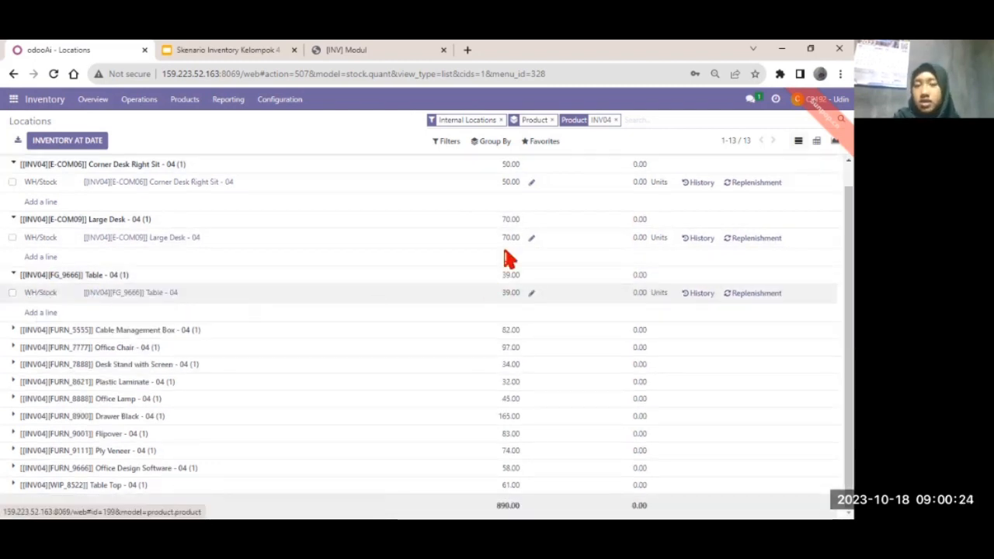
pyautogui.scroll(1, 506, 256)
pyautogui.scroll(1, 503, 256)
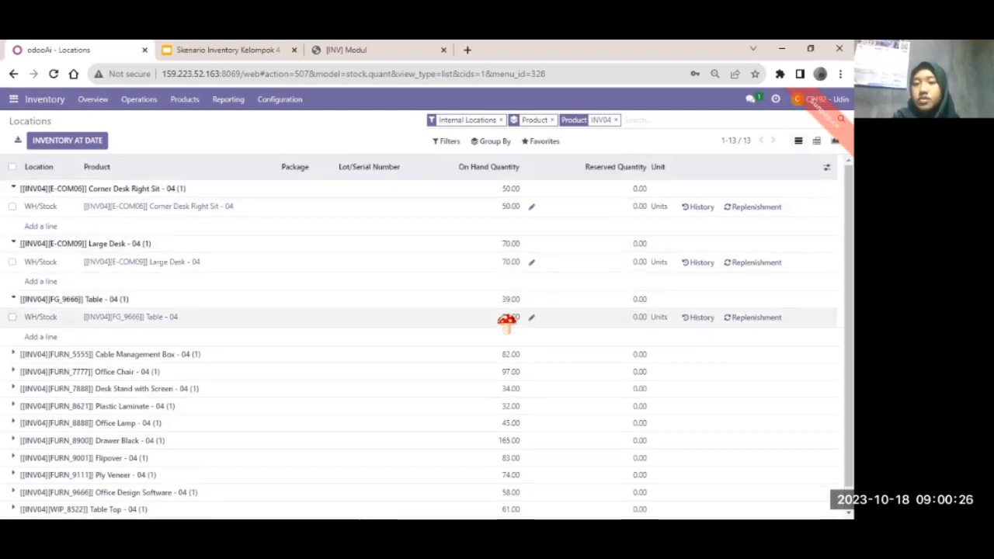
pyautogui.scroll(-1, 506, 320)
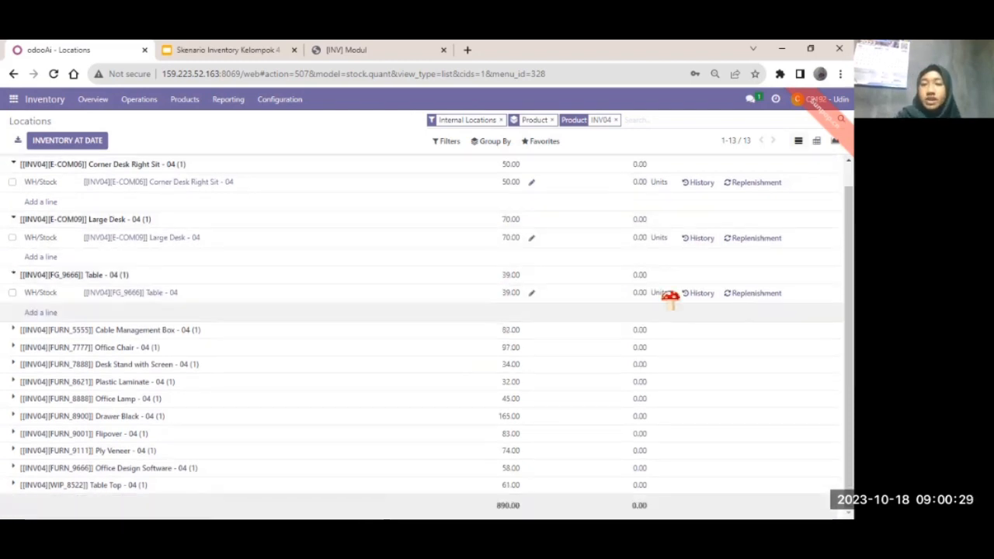
pyautogui.click(47, 330)
pyautogui.scroll(-1, 55, 334)
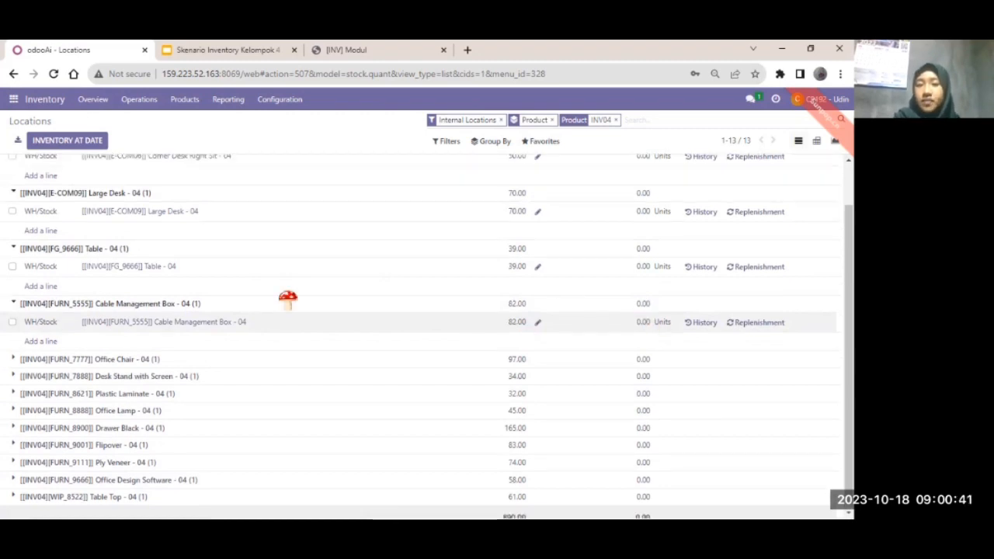
pyautogui.click(34, 348)
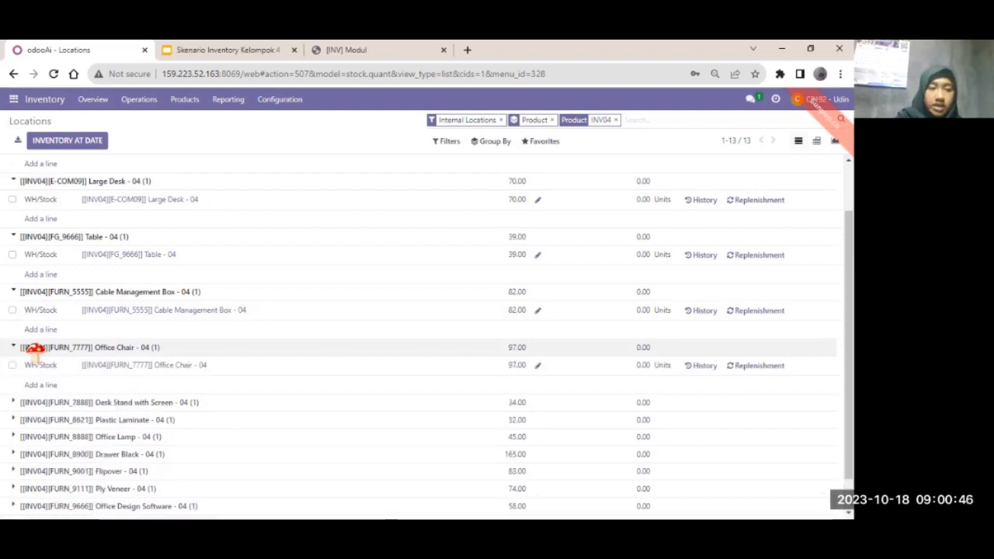
pyautogui.scroll(-1, 40, 338)
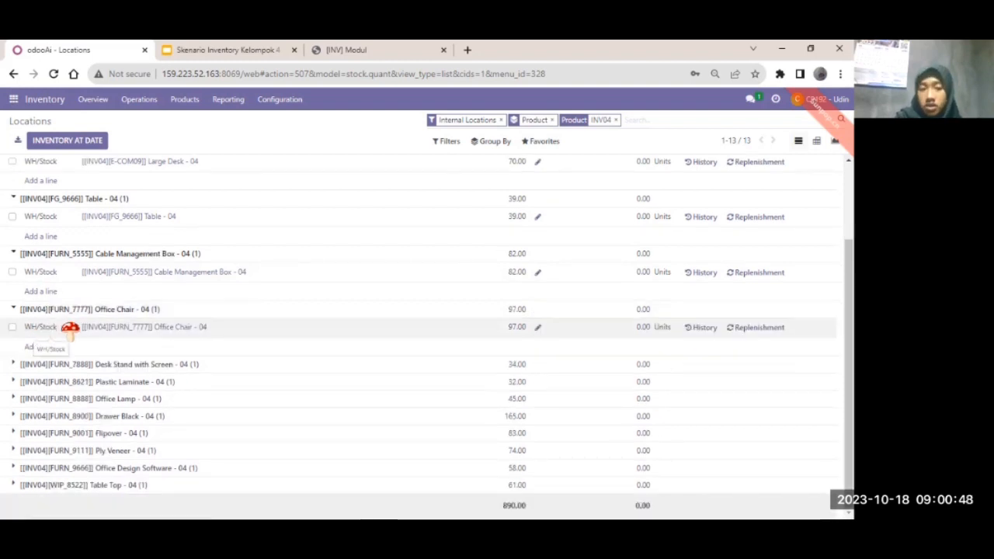
pyautogui.scroll(3, 510, 345)
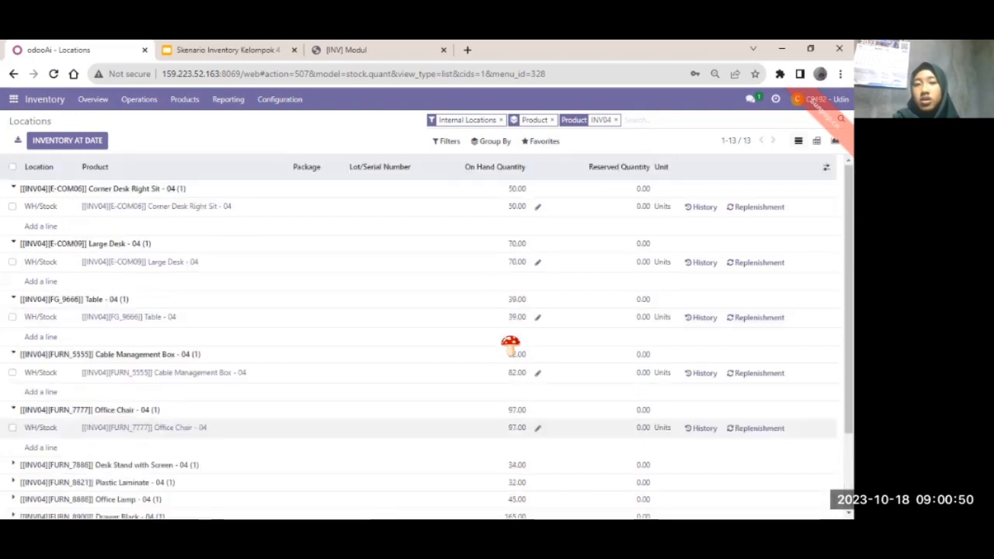
pyautogui.scroll(-3, 508, 348)
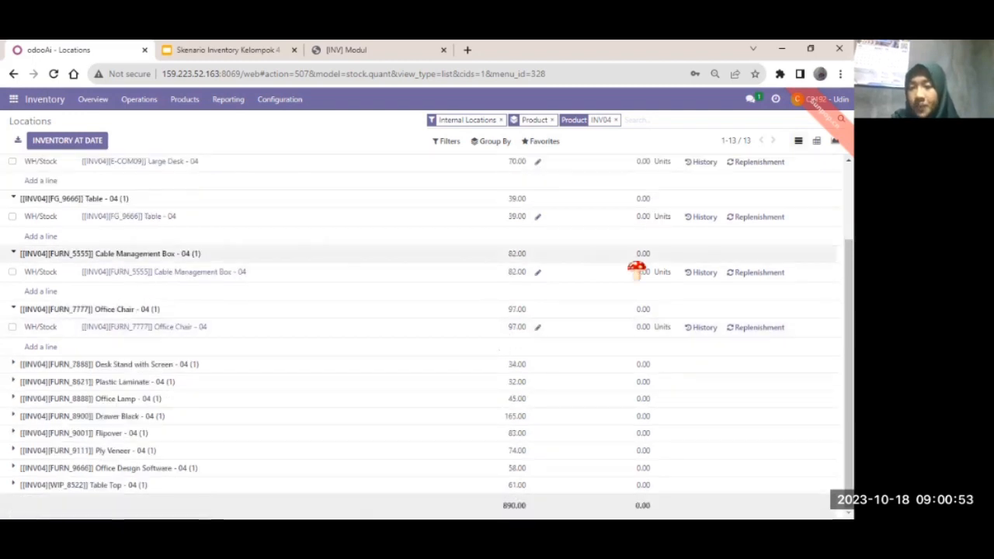
pyautogui.scroll(2, 640, 327)
pyautogui.scroll(-2, 641, 336)
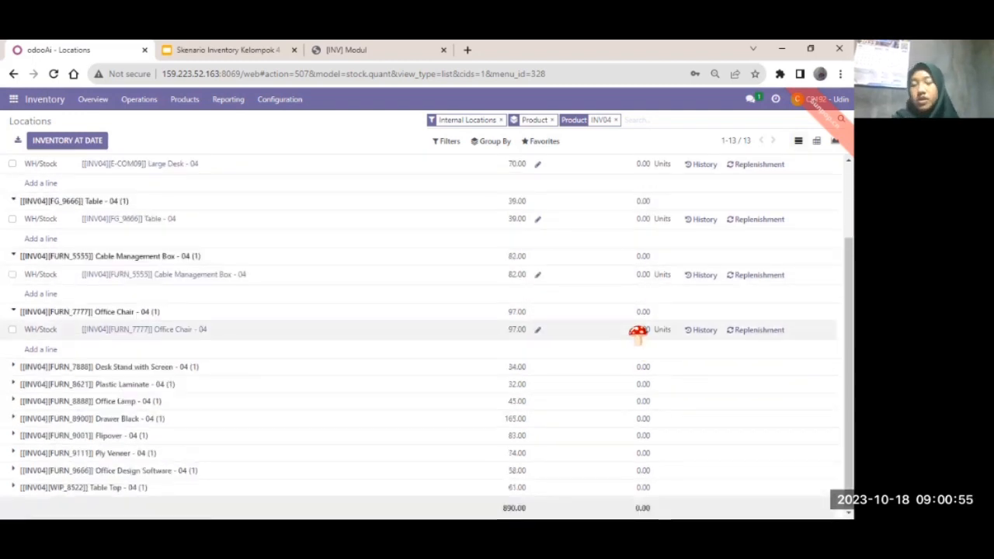
# Expand Desk Stand with Screen, Plastic Laminate, Office Lamp, Drawer Black, Flipover, Ply Veneer, Office Design Software and Table Top.
pyautogui.click(139, 368)
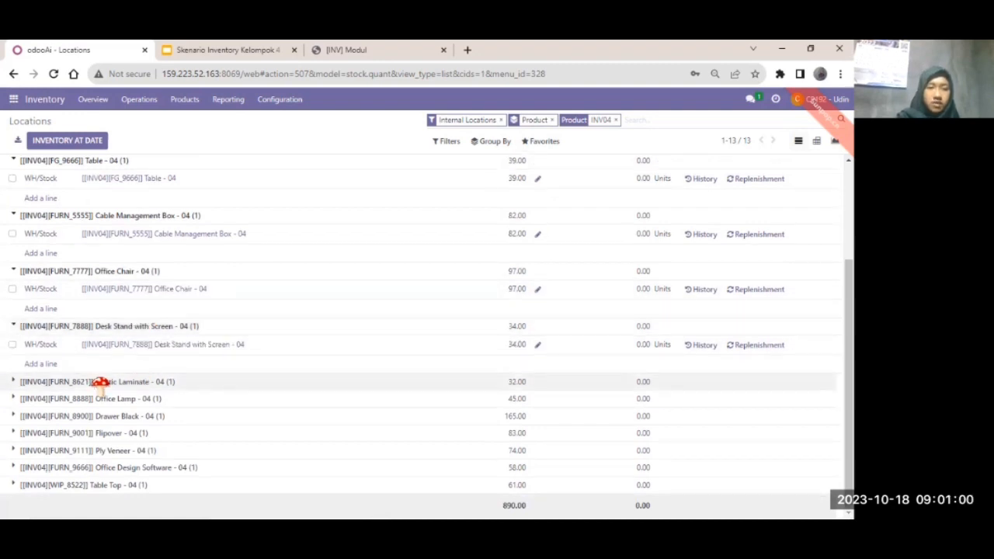
pyautogui.click(98, 386)
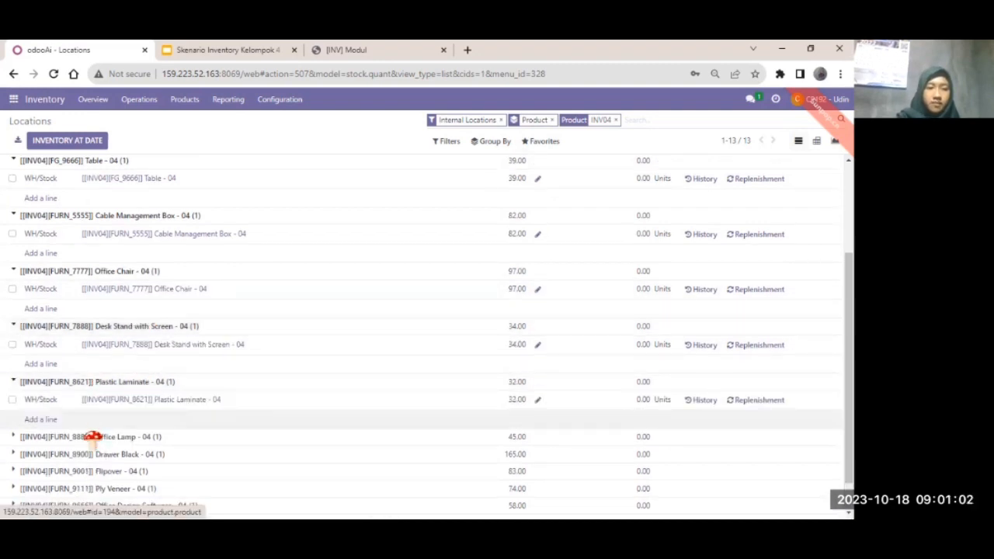
pyautogui.click(93, 436)
pyautogui.scroll(-1, 75, 423)
pyautogui.click(75, 415)
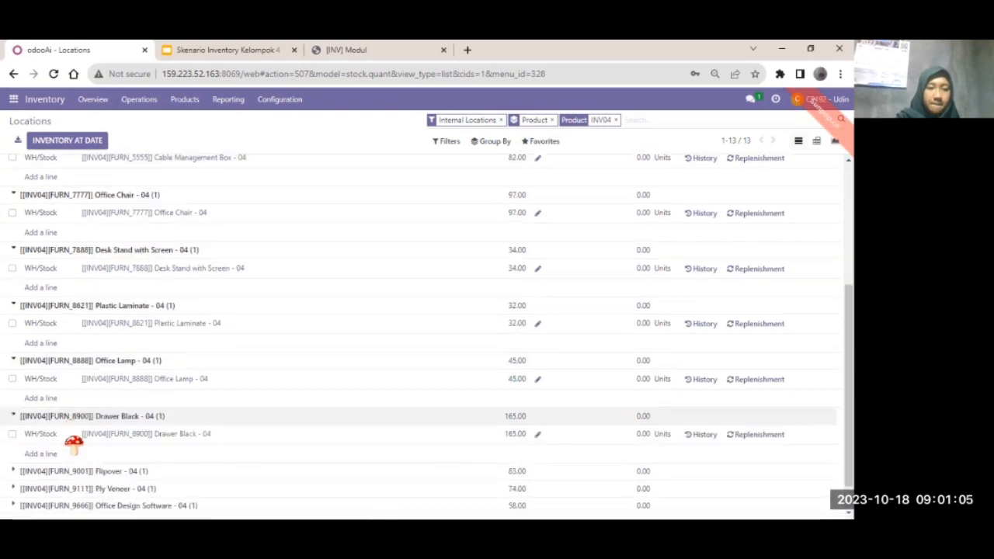
pyautogui.click(74, 471)
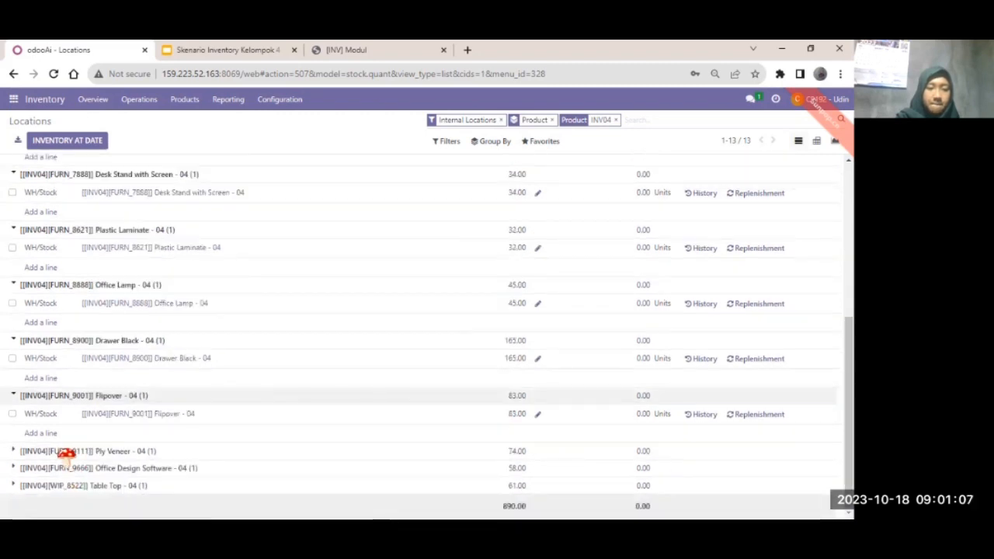
pyautogui.click(67, 451)
pyautogui.scroll(-1, 65, 476)
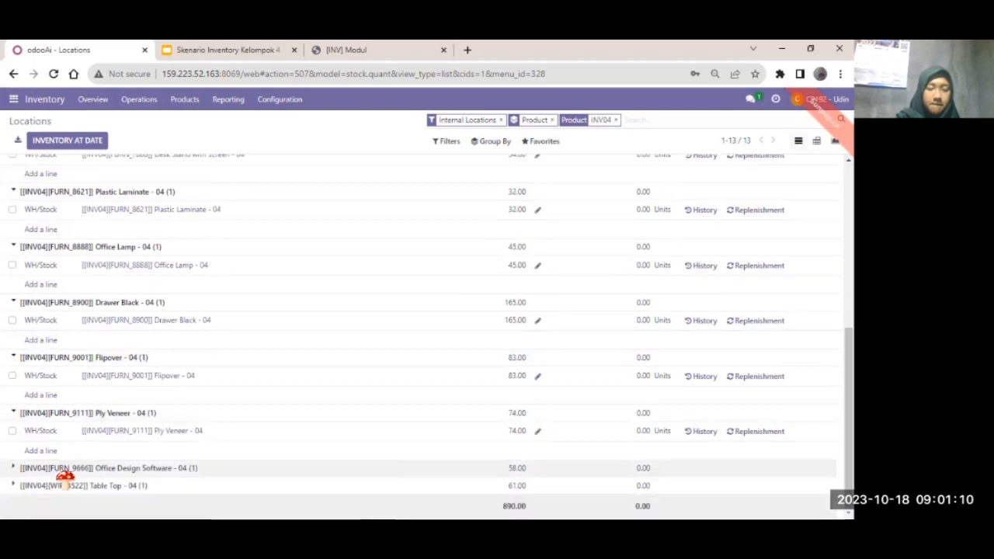
pyautogui.click(62, 469)
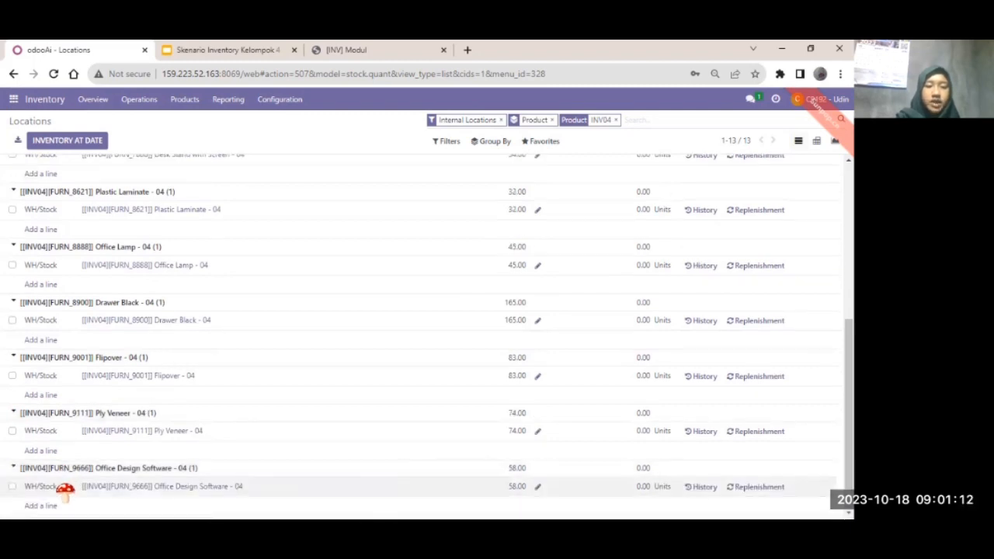
pyautogui.scroll(-1, 66, 489)
pyautogui.click(64, 486)
pyautogui.scroll(-1, 66, 487)
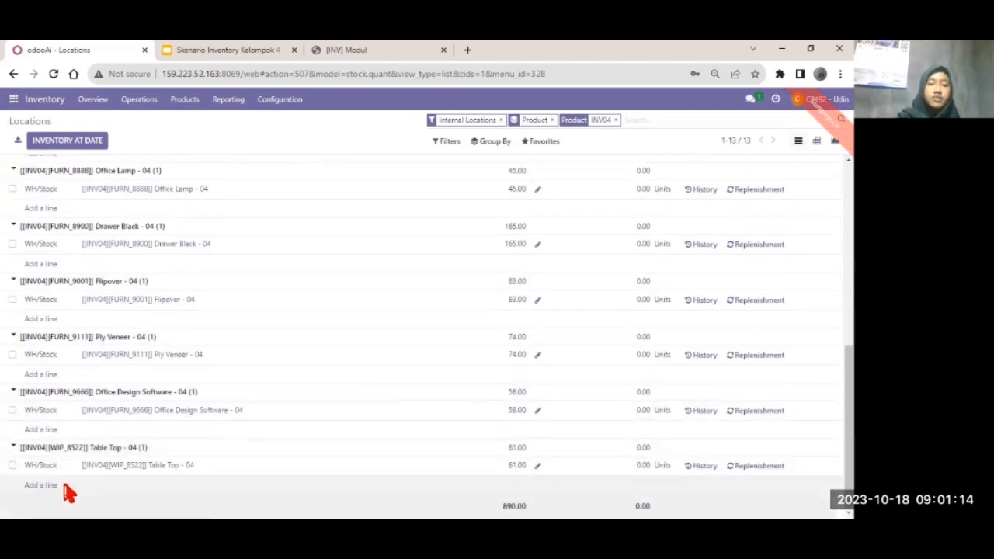
# Scroll through the expanded Locations list to review each product's WH/Stock line.
pyautogui.scroll(10, 68, 491)
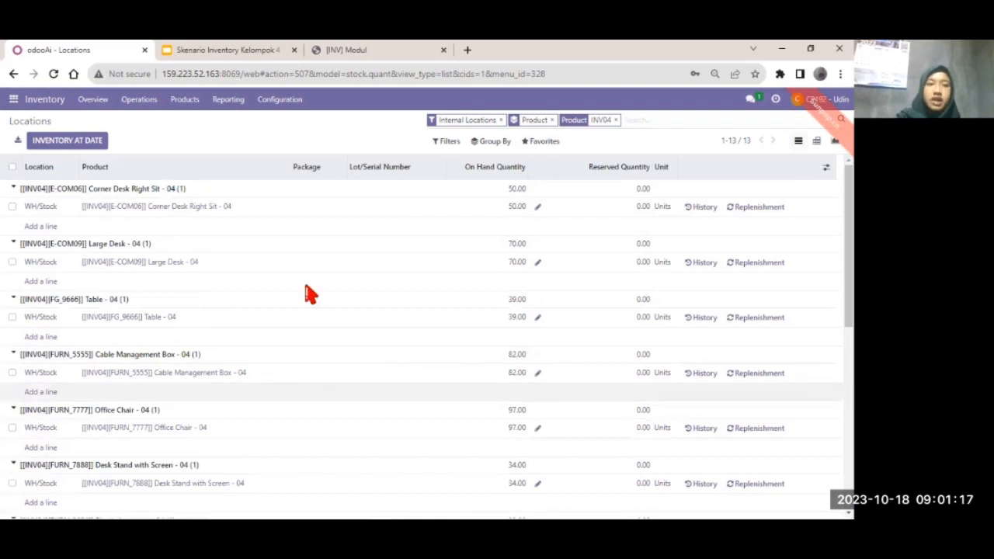
pyautogui.scroll(-2, 307, 293)
pyautogui.scroll(2, 186, 326)
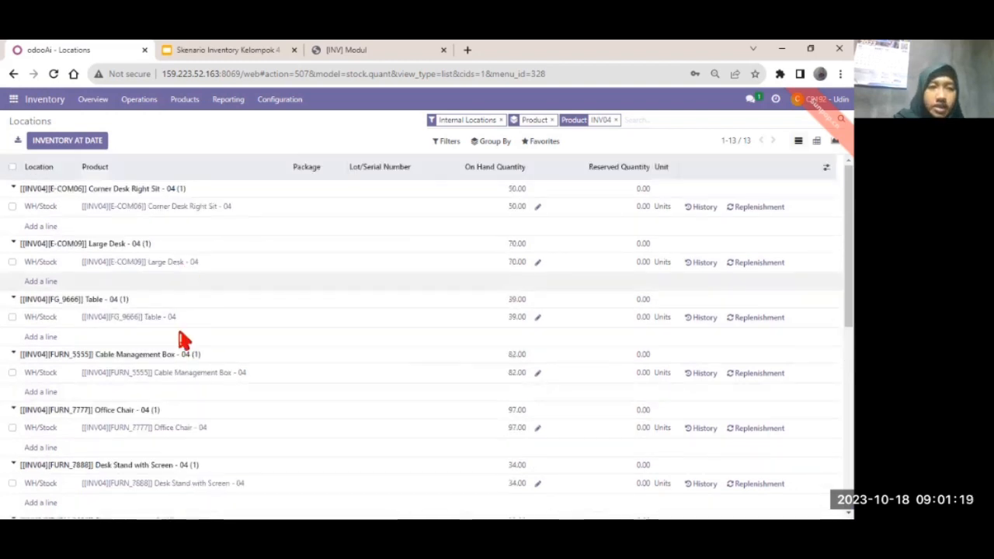
pyautogui.scroll(-2, 184, 337)
pyautogui.scroll(2, 155, 349)
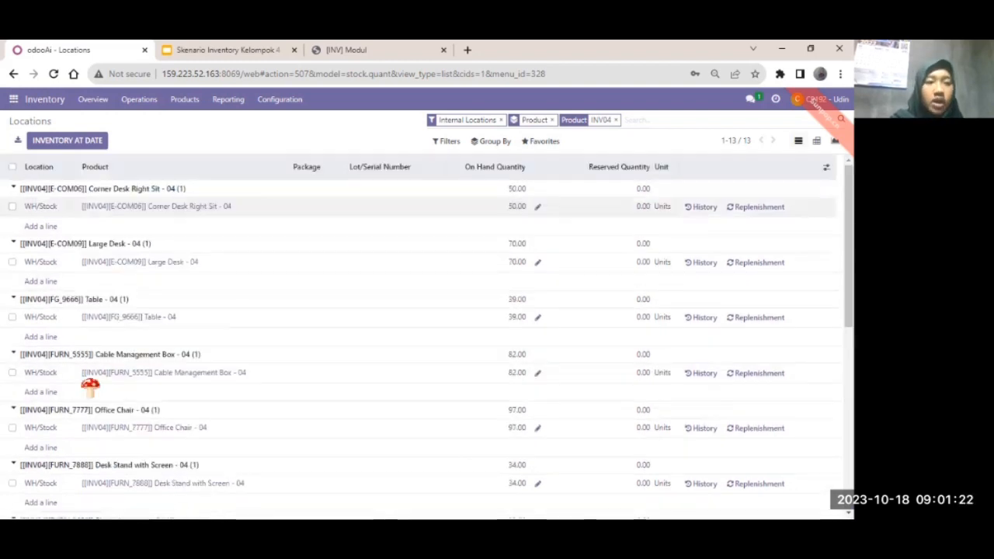
pyautogui.scroll(-5, 89, 384)
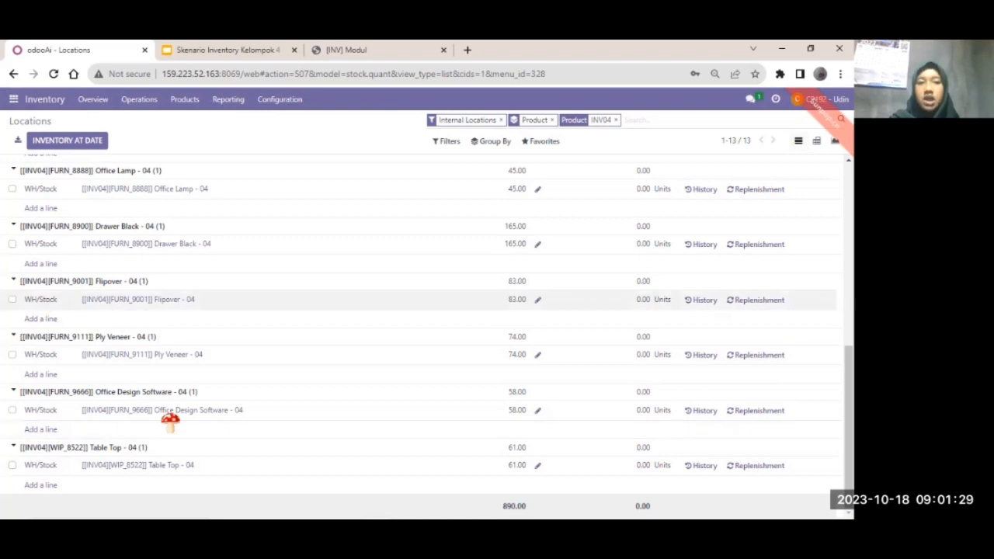
pyautogui.scroll(5, 350, 357)
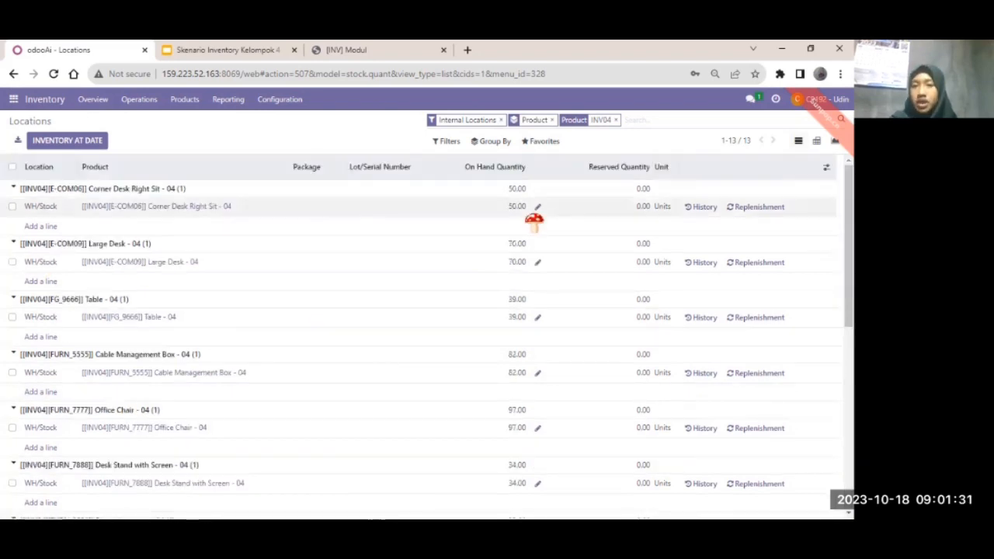
pyautogui.scroll(-5, 533, 404)
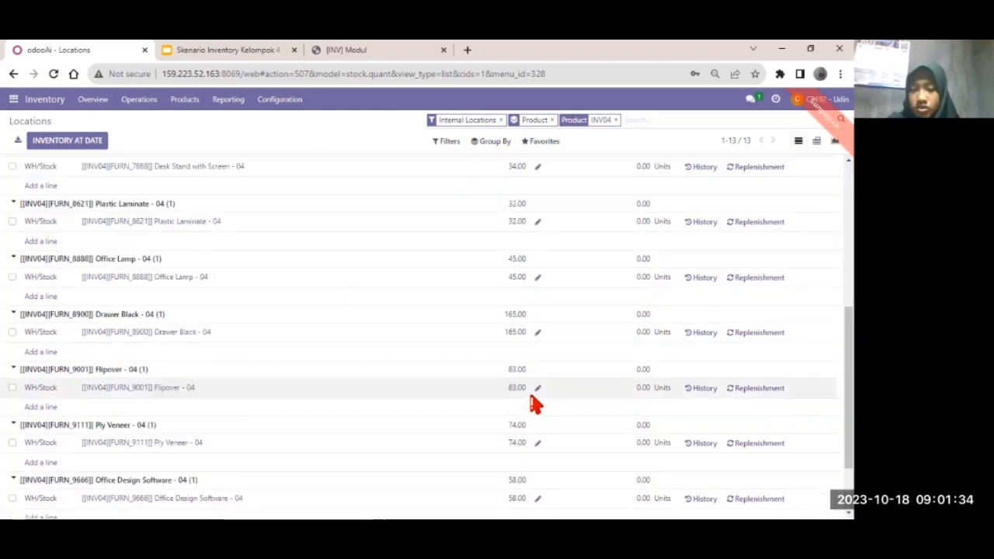
pyautogui.scroll(4, 515, 227)
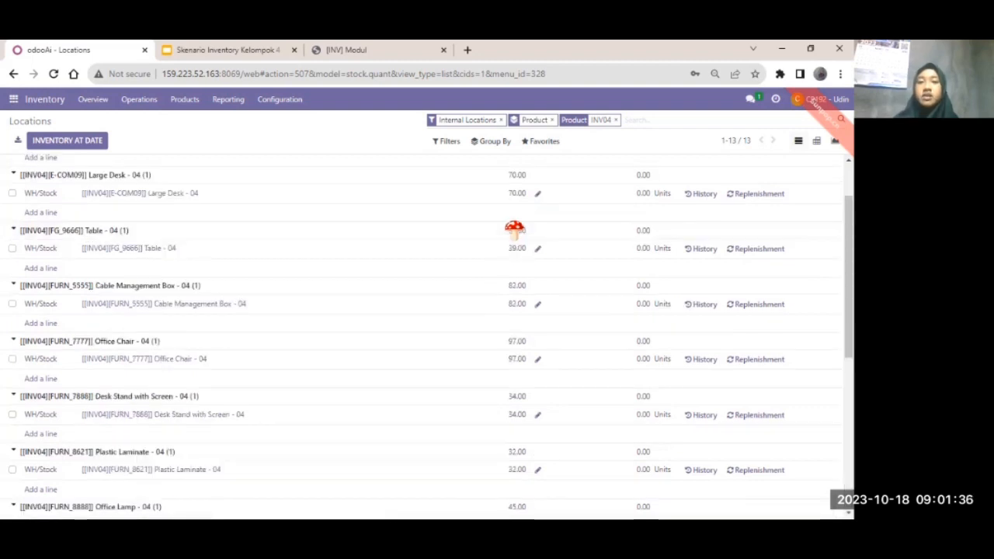
pyautogui.scroll(2, 515, 227)
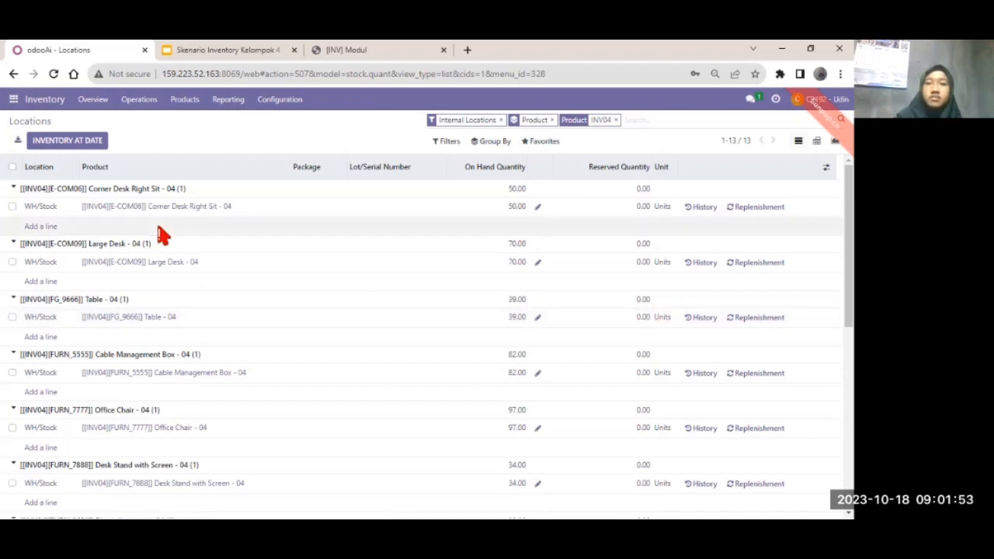
pyautogui.scroll(-5, 584, 461)
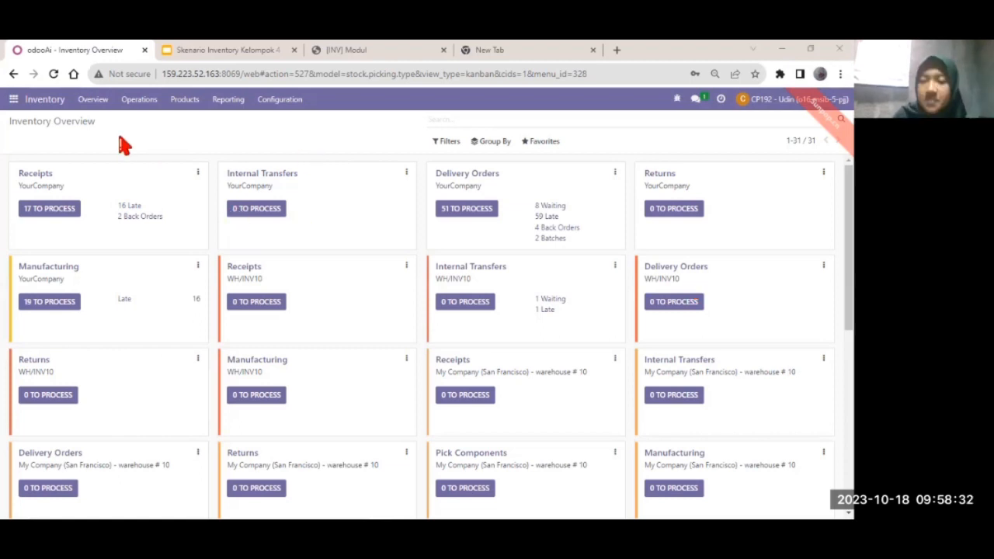
# Open the Stock Valuation report and scroll through its 206 valuation entries.
pyautogui.click(237, 99)
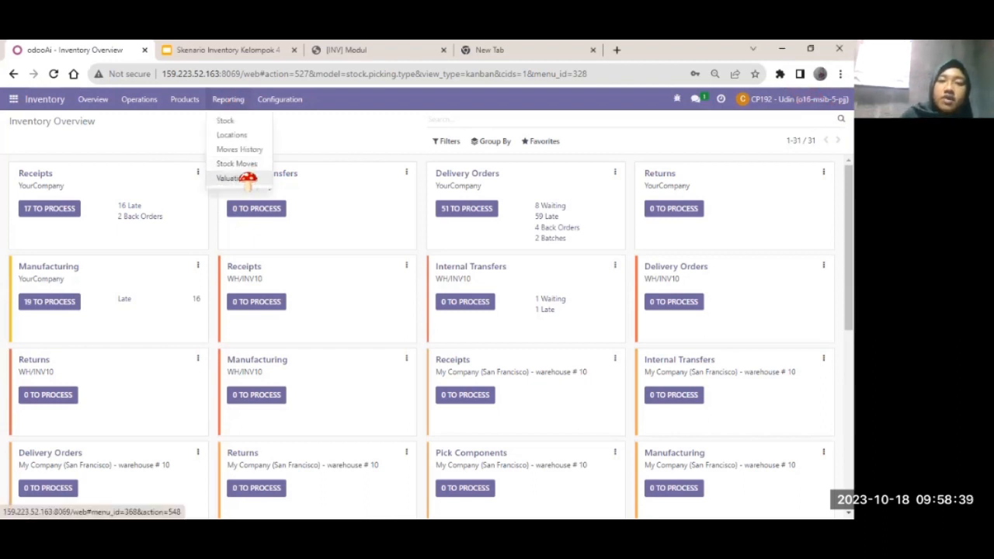
pyautogui.click(247, 179)
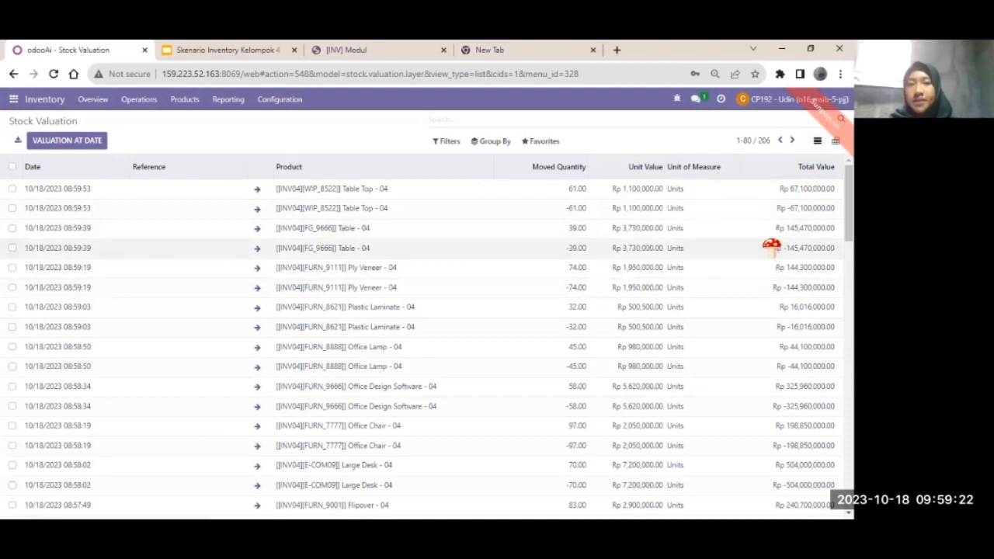
pyautogui.scroll(-5, 215, 299)
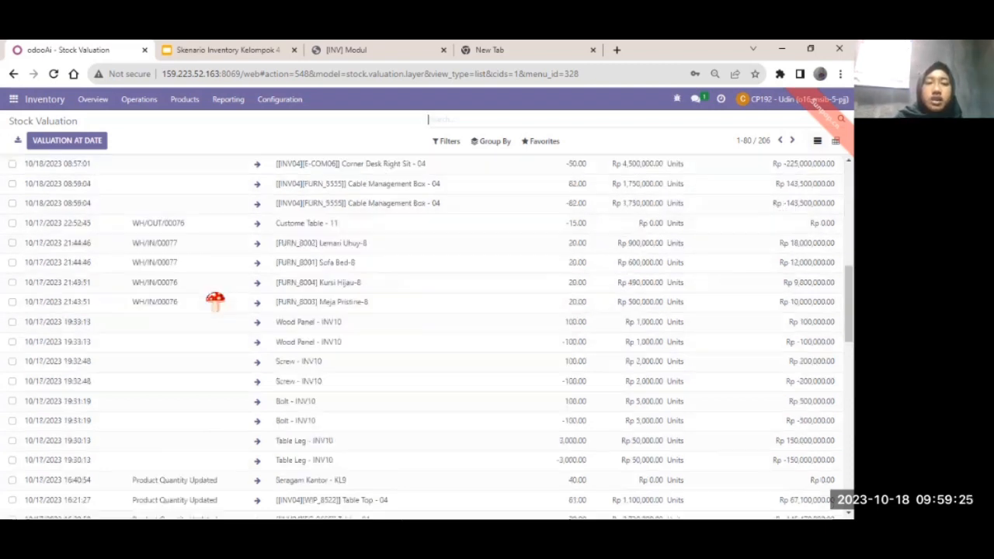
pyautogui.scroll(10, 447, 248)
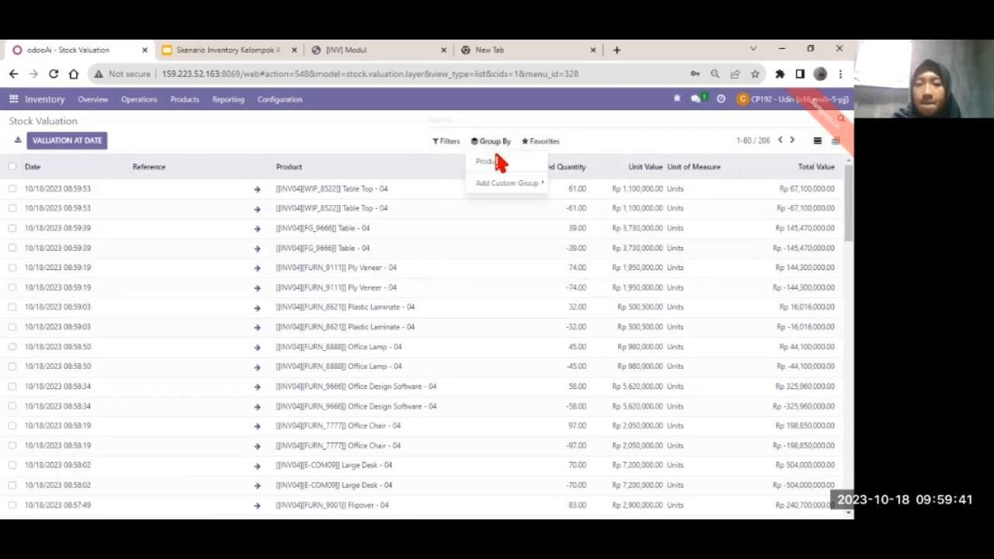
# Group the Stock Valuation list by Product and filter it to INV04 products.
pyautogui.click(496, 162)
pyautogui.click(507, 183)
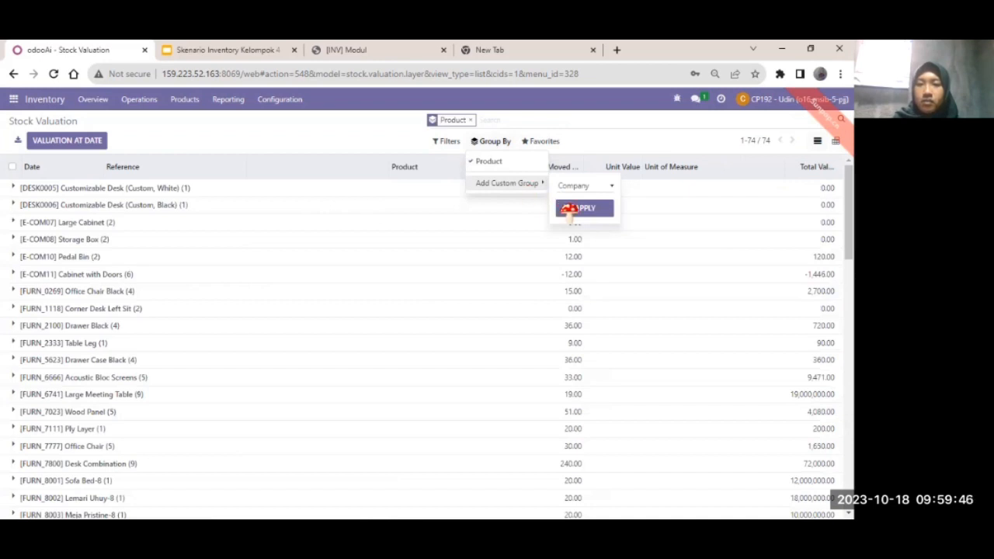
pyautogui.click(494, 142)
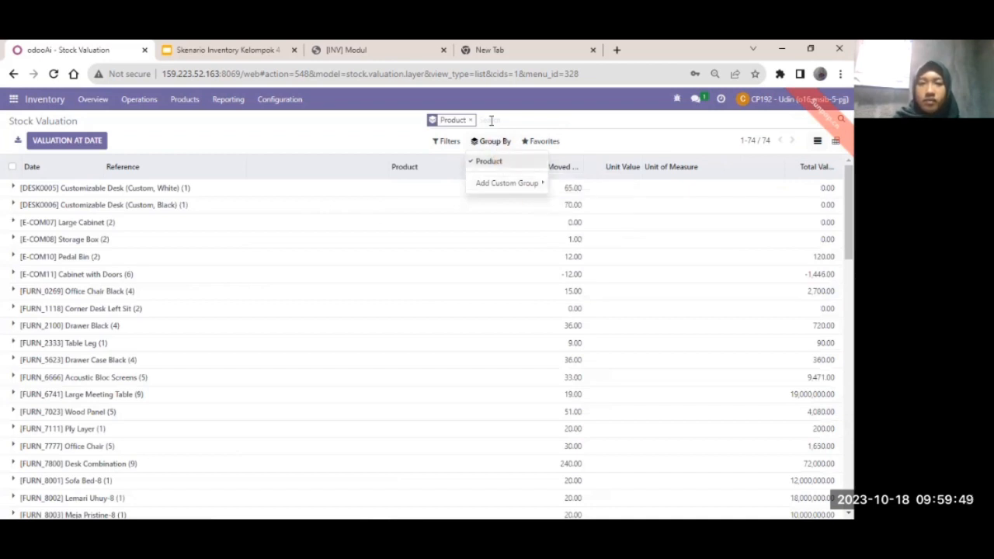
pyautogui.click(490, 121)
pyautogui.write('INV')
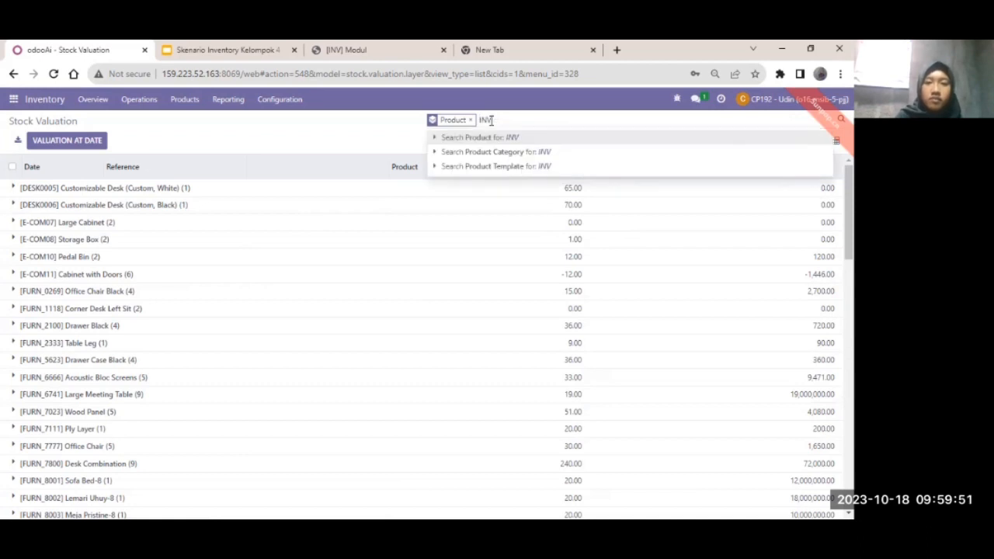
pyautogui.write('94')
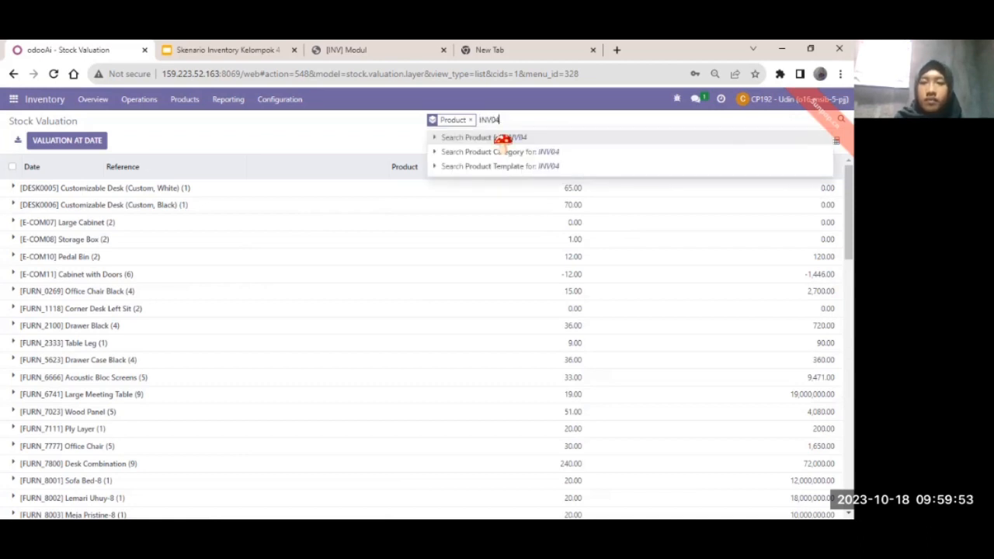
pyautogui.click(499, 137)
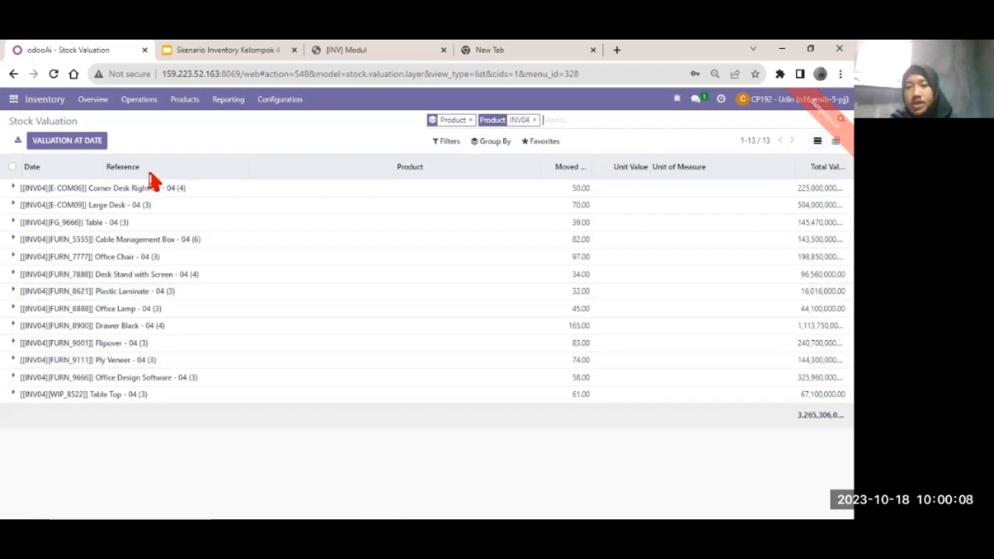
# Expand the Corner Desk Right Sit - 04 group to show its four valuation lines.
pyautogui.click(99, 188)
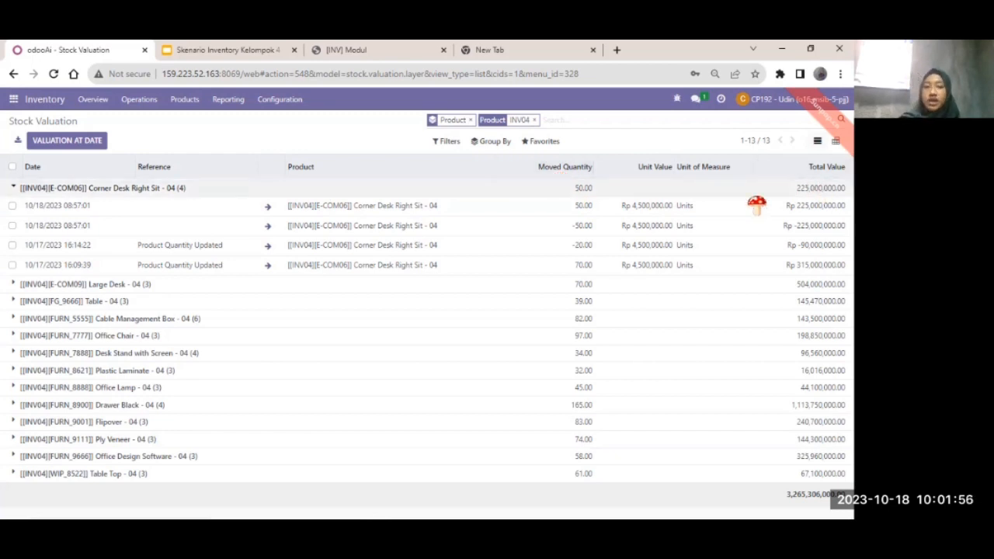
# Expand the Large Desk - 04 and Cable Management Box - 04 groups.
pyautogui.click(93, 289)
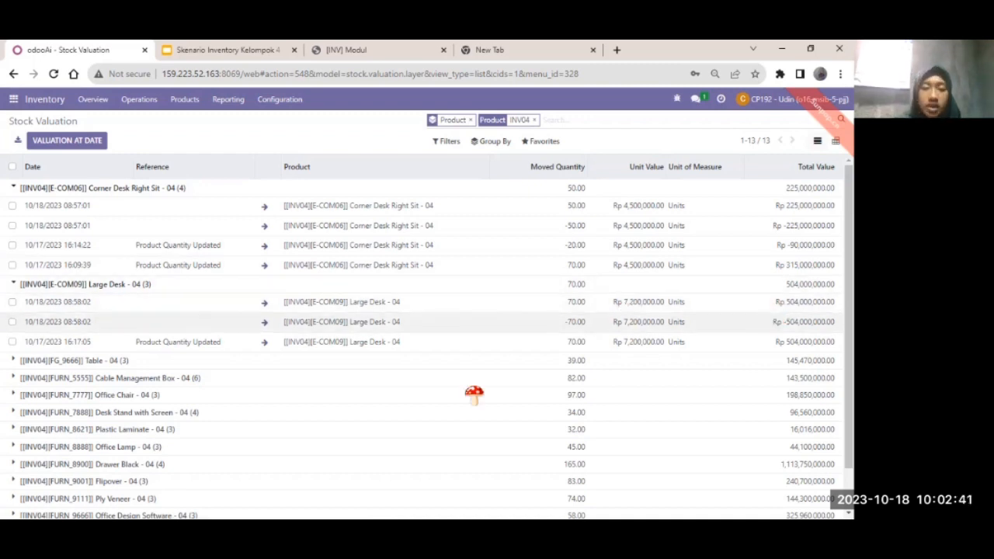
pyautogui.scroll(-1, 474, 396)
pyautogui.click(80, 330)
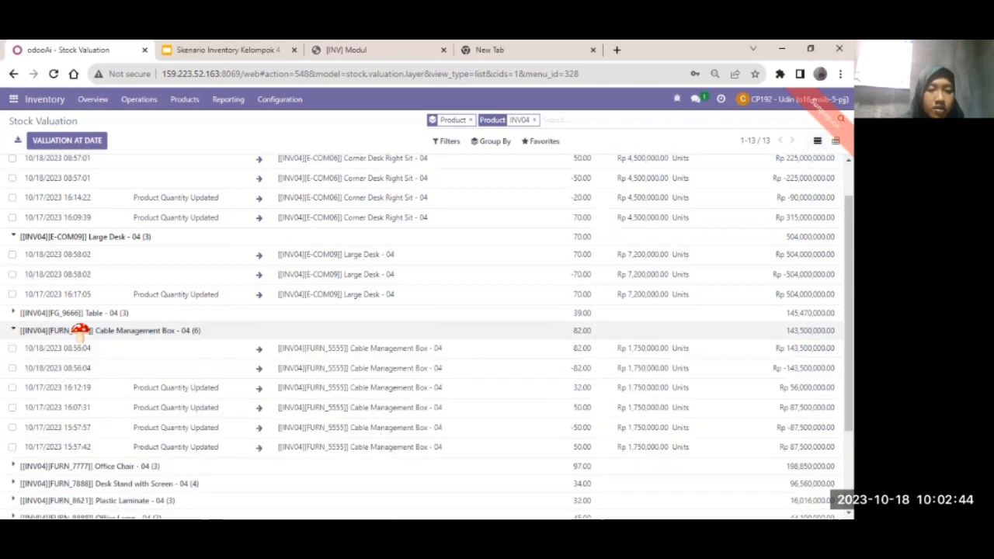
pyautogui.scroll(-2, 80, 330)
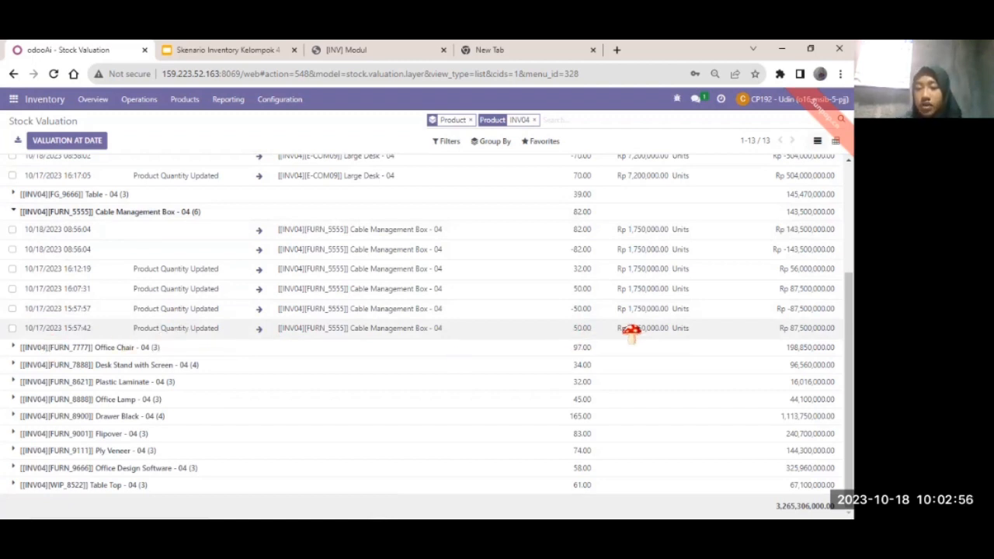
# Scroll through the expanded valuation lines, including Cable Management Box's 82.00 net units.
pyautogui.scroll(1, 631, 332)
pyautogui.scroll(-1, 637, 333)
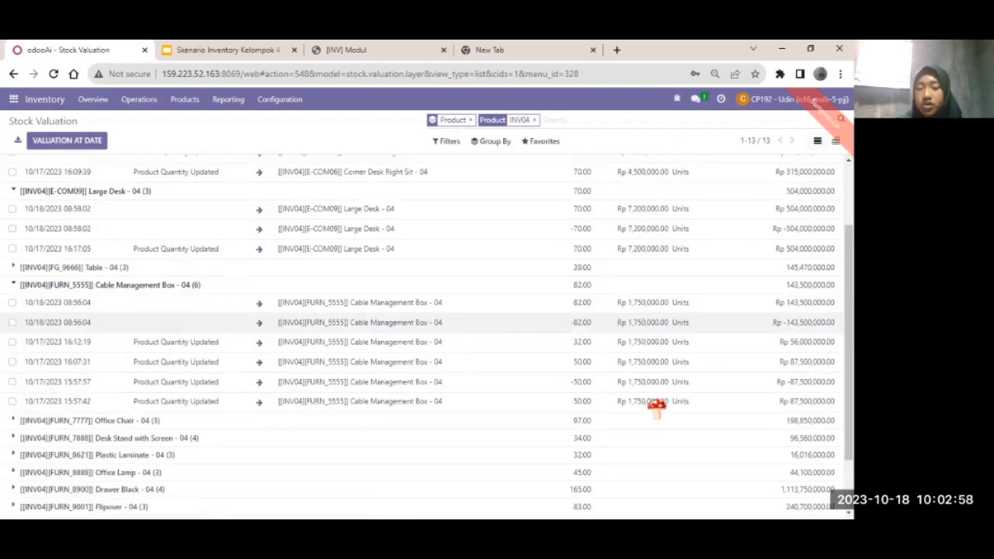
pyautogui.scroll(-1, 656, 407)
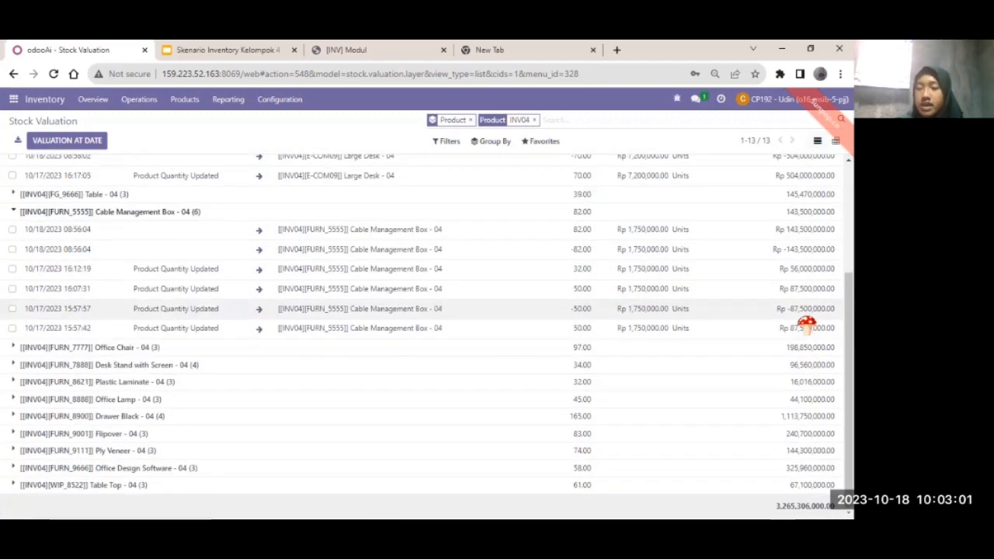
pyautogui.scroll(2, 805, 323)
pyautogui.scroll(-2, 792, 325)
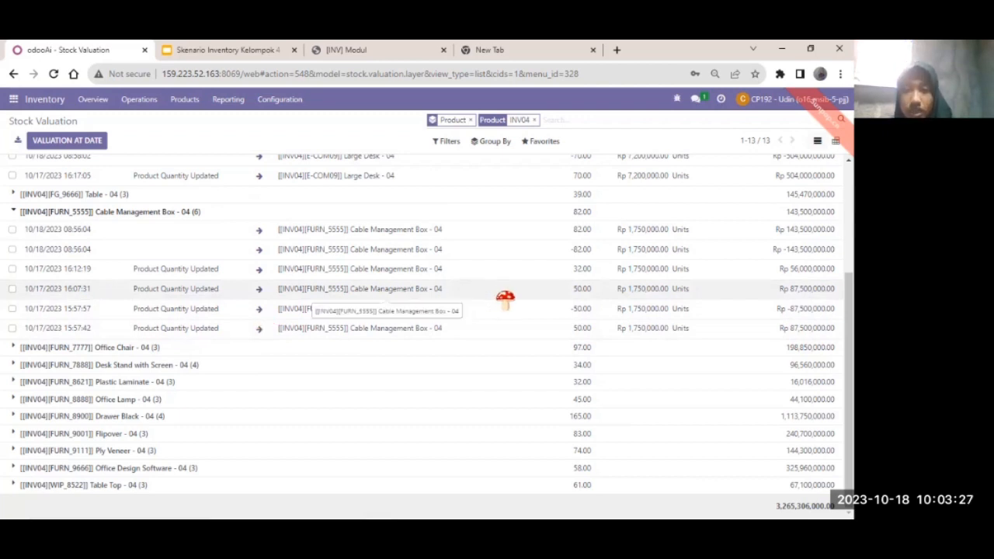
pyautogui.scroll(3, 506, 298)
pyautogui.scroll(-1, 541, 256)
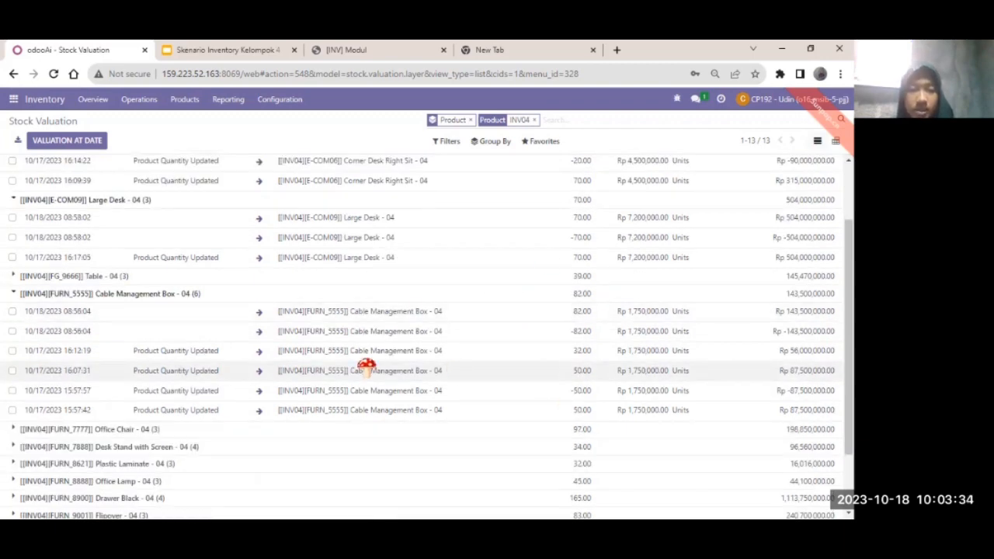
pyautogui.scroll(-1, 504, 353)
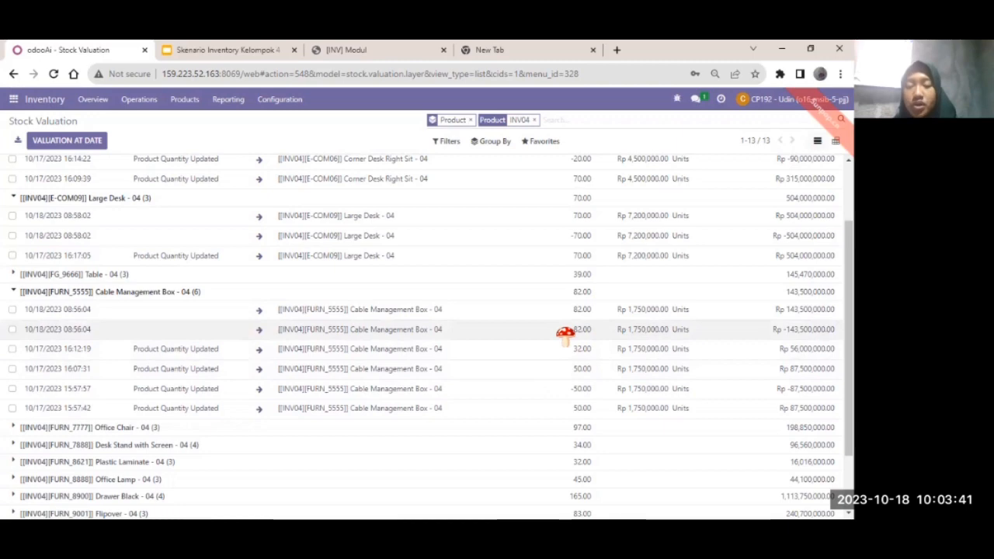
pyautogui.scroll(-1, 565, 334)
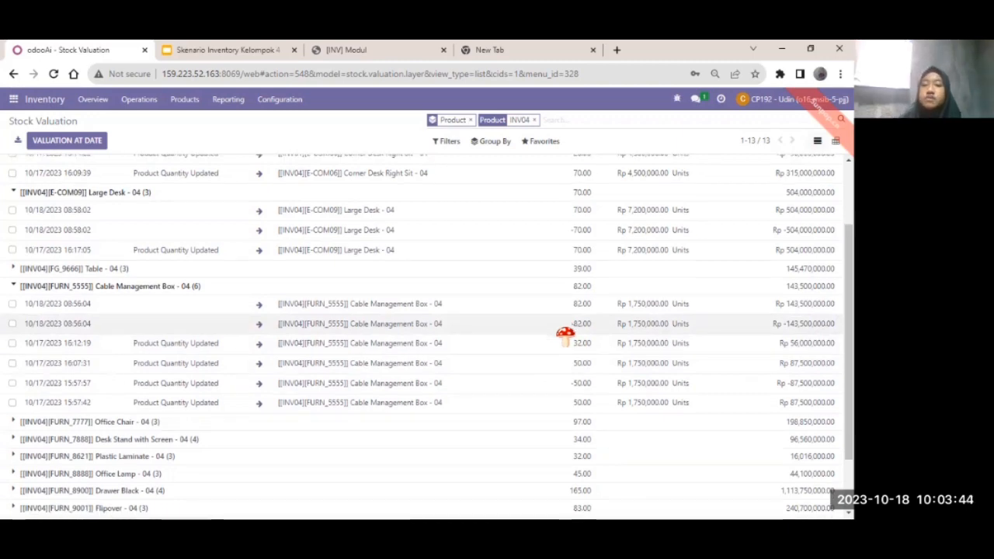
pyautogui.scroll(-2, 639, 326)
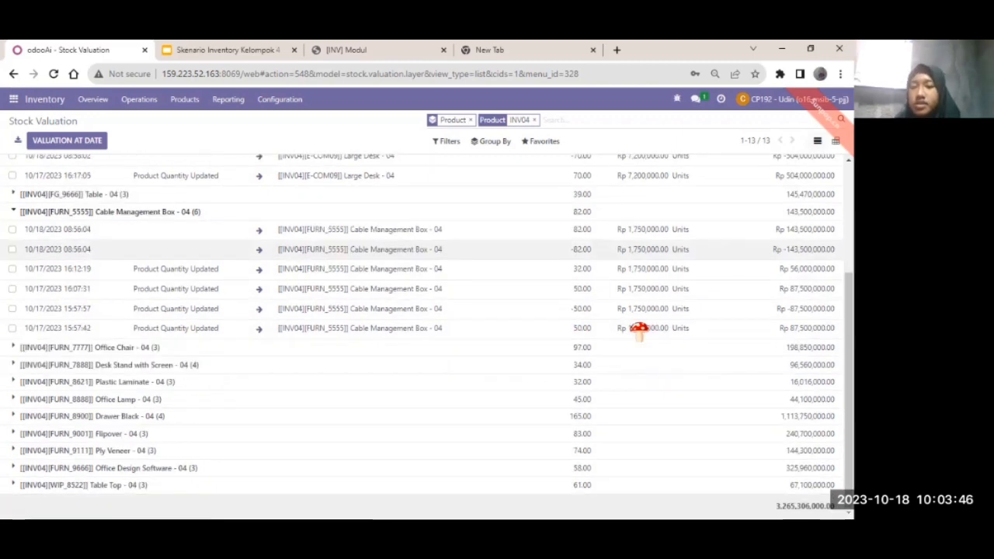
pyautogui.scroll(5, 639, 326)
pyautogui.scroll(-5, 698, 287)
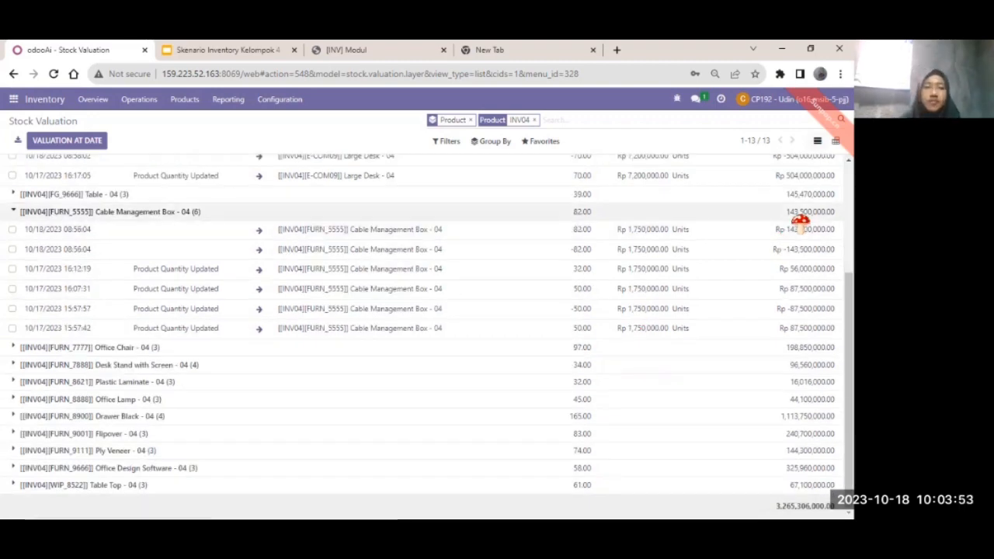
# Expand Office Lamp, Plastic Laminate, Desk Stand with Screen, Drawer Black, Flipover, Ply Veneer and Table Top groups.
pyautogui.click(215, 399)
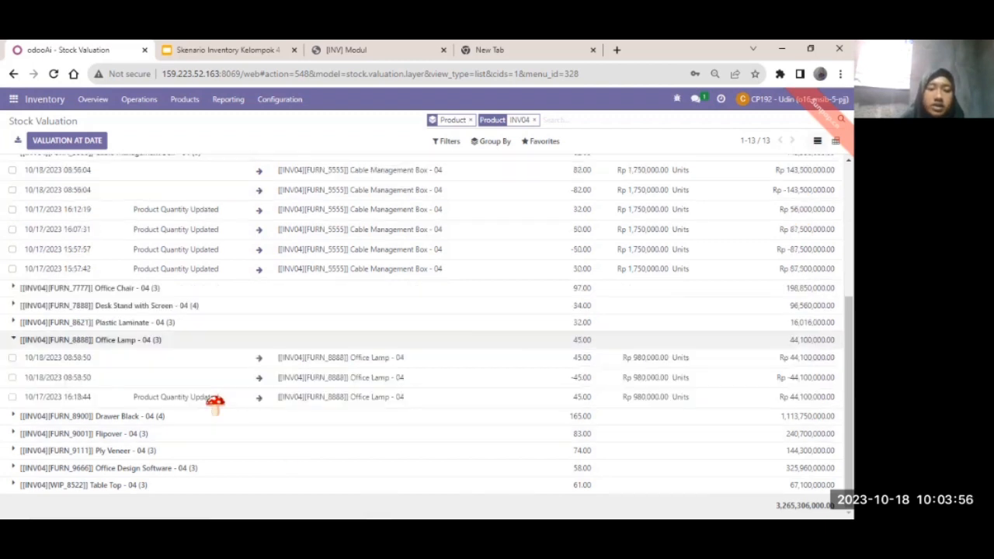
pyautogui.click(156, 325)
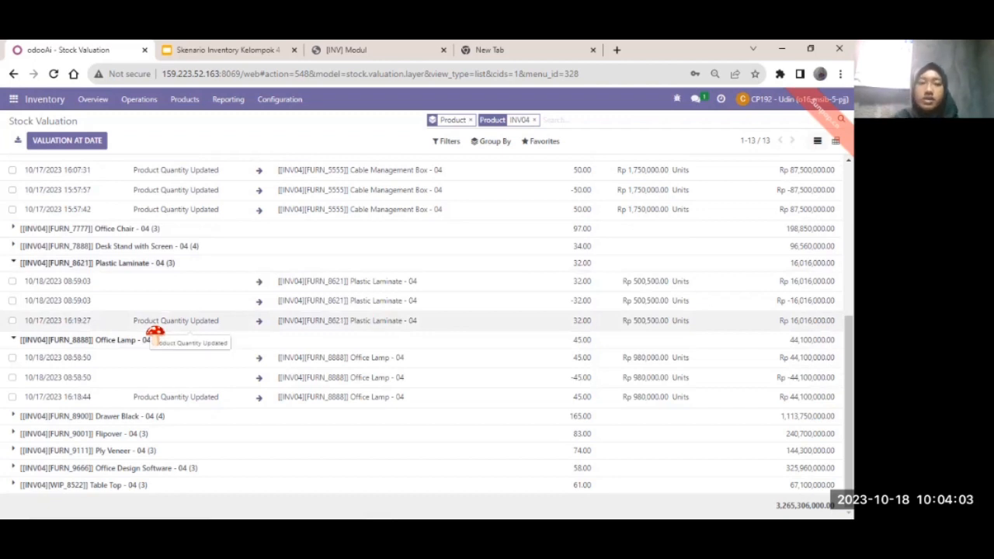
pyautogui.click(147, 246)
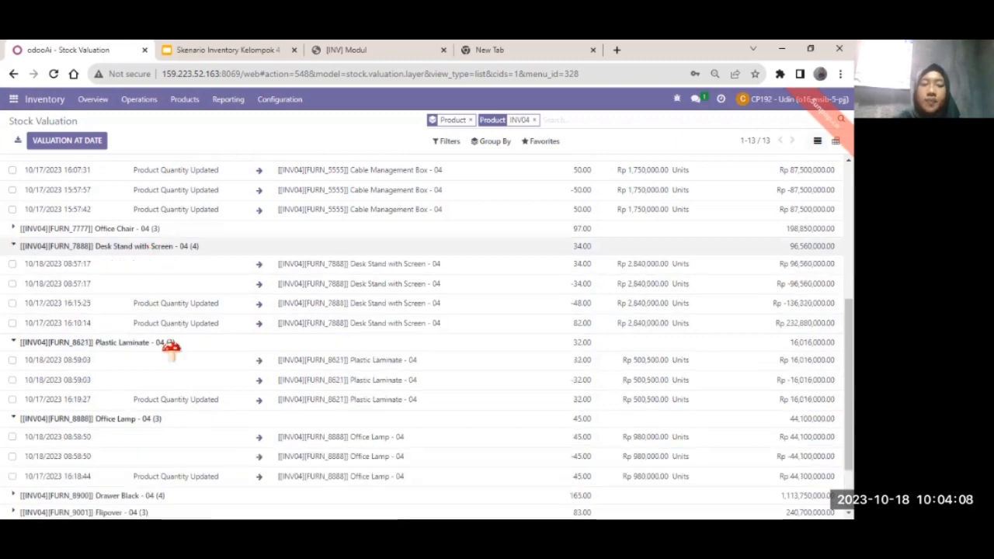
pyautogui.scroll(-2, 171, 349)
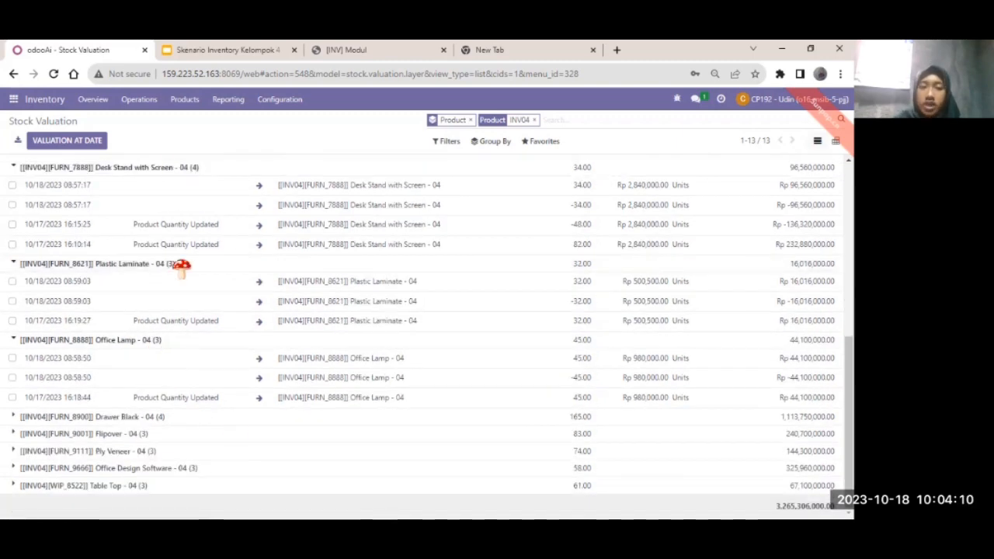
pyautogui.click(163, 420)
pyautogui.scroll(-2, 165, 419)
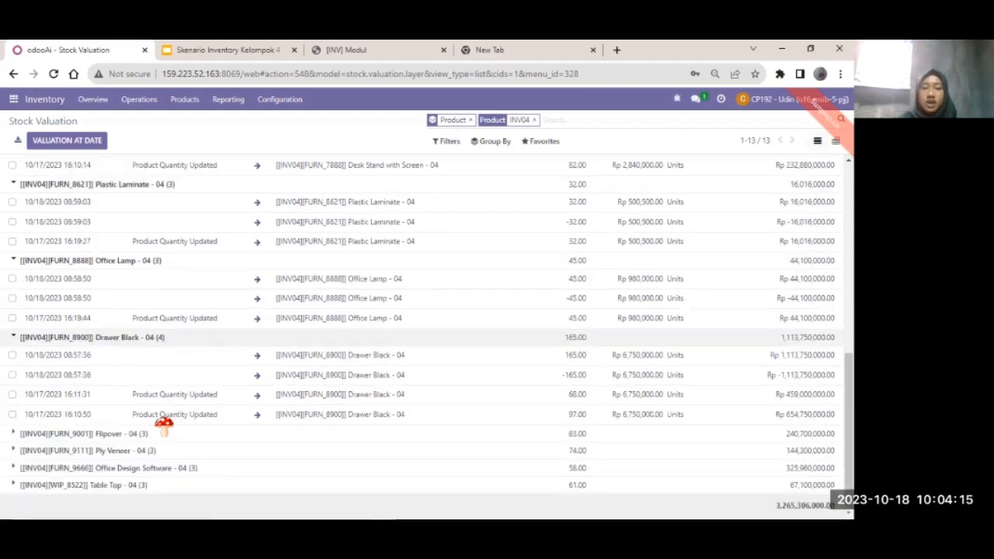
pyautogui.click(121, 433)
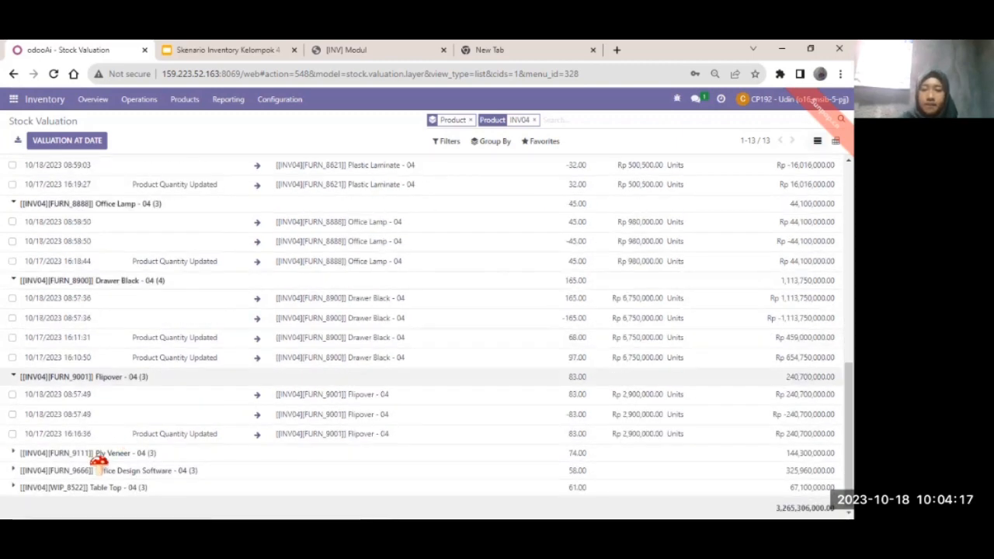
pyautogui.click(97, 453)
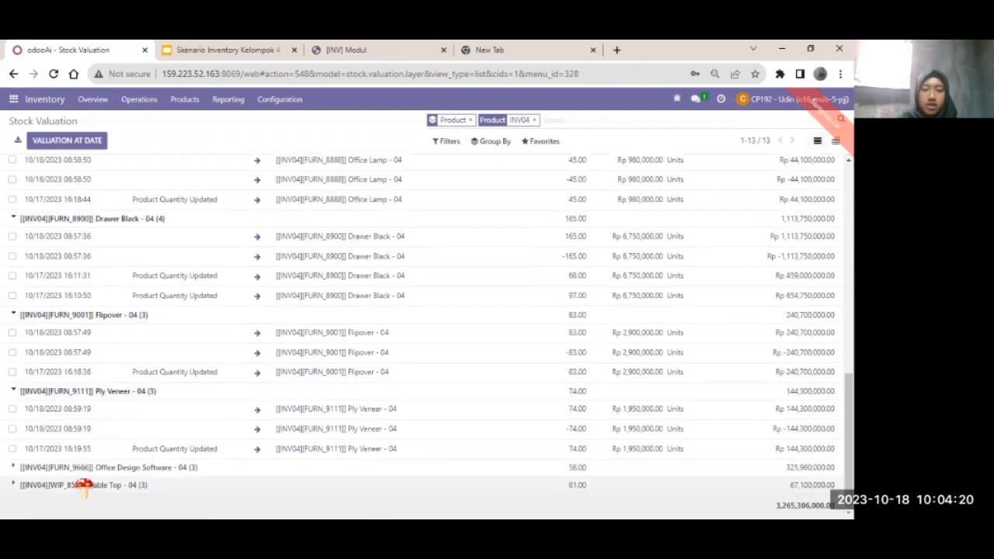
pyautogui.click(84, 485)
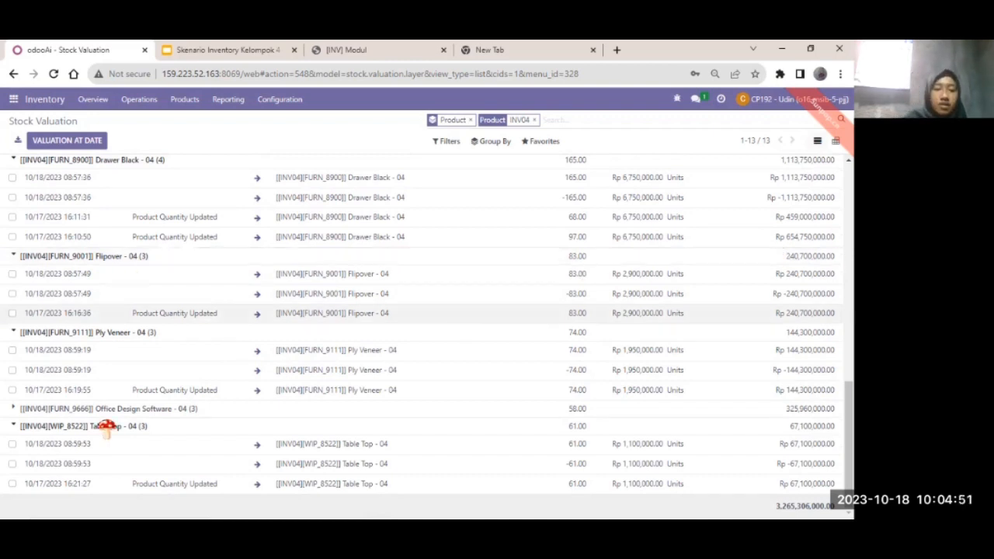
pyautogui.scroll(15, 152, 399)
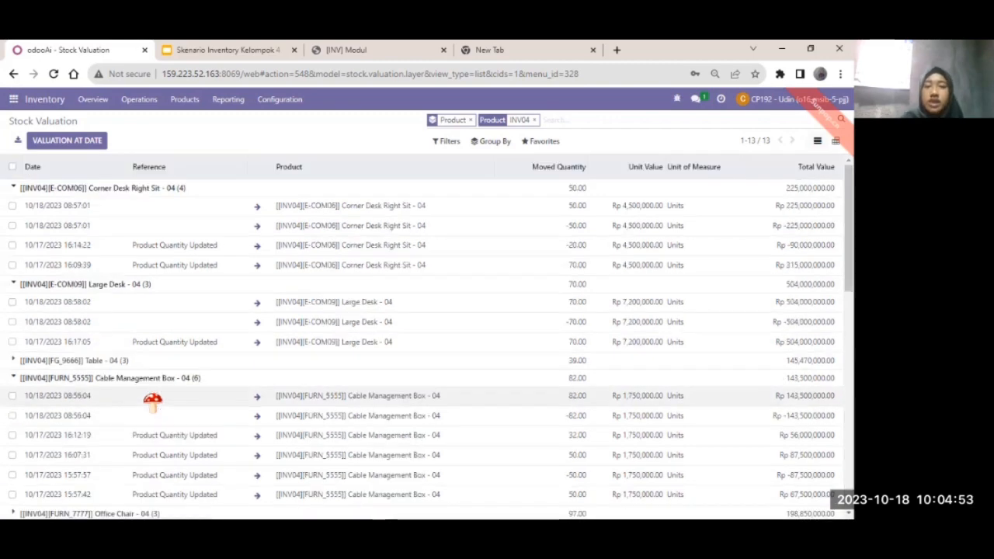